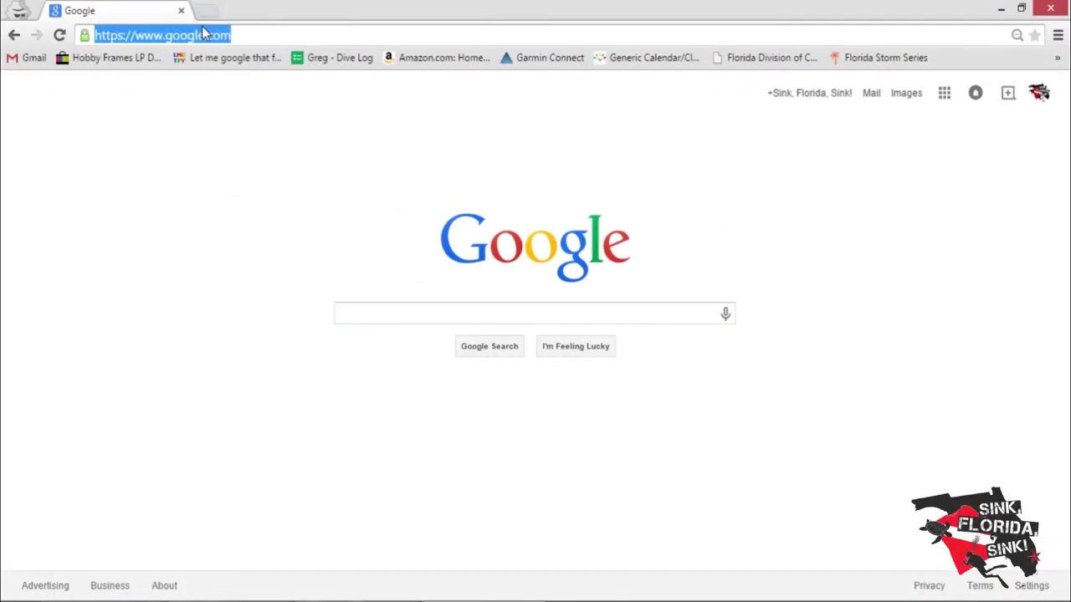
# Go to gmail.com and create a new blank Google Form from Google Drive.
pyautogui.write('gmail.com')
pyautogui.press('Return')
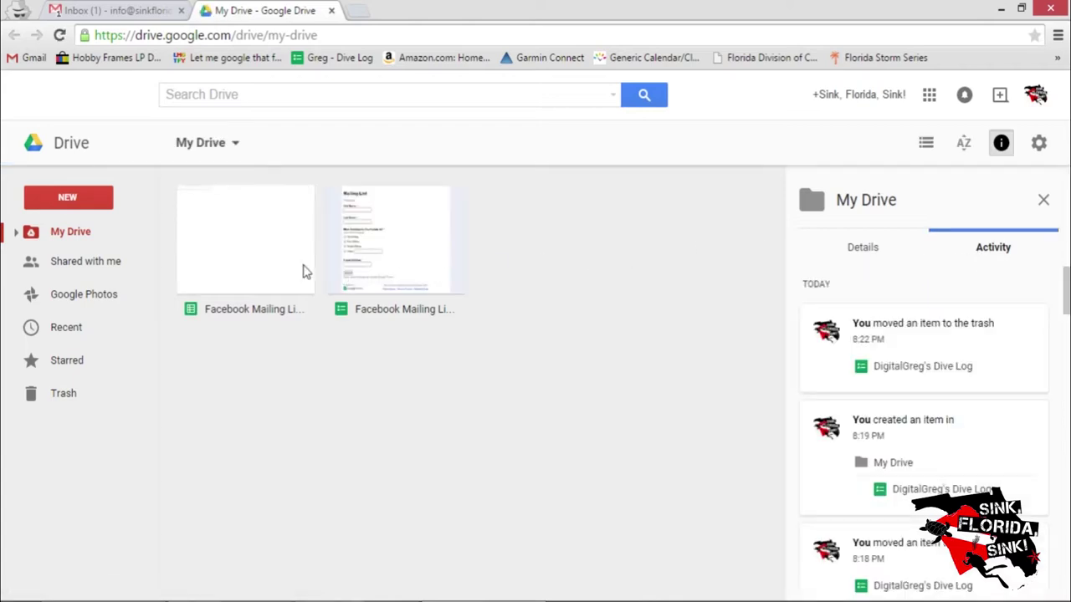
pyautogui.click(71, 197)
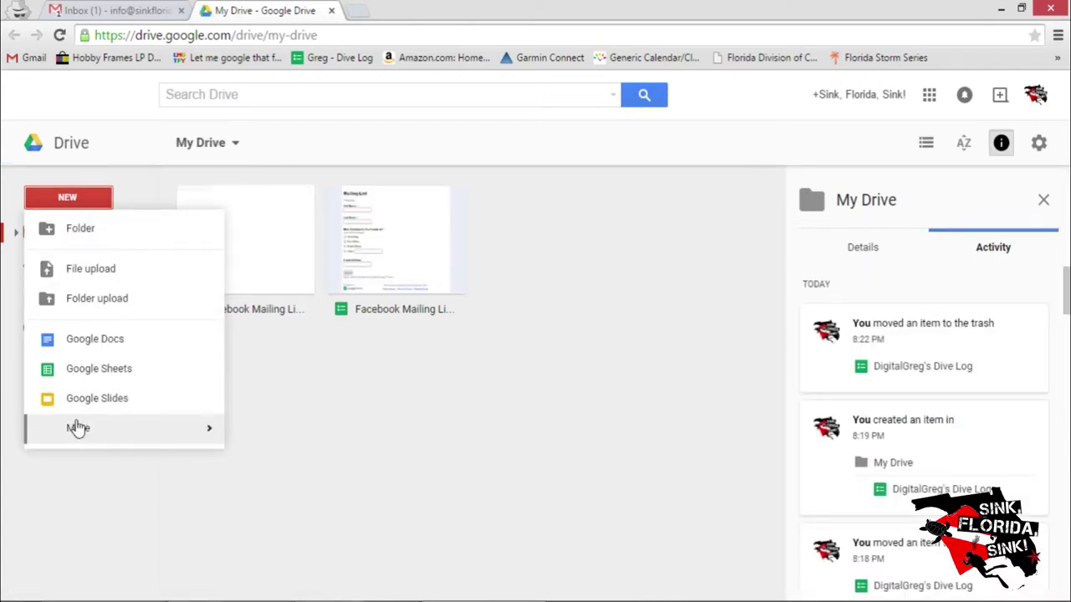
pyautogui.moveTo(74, 436)
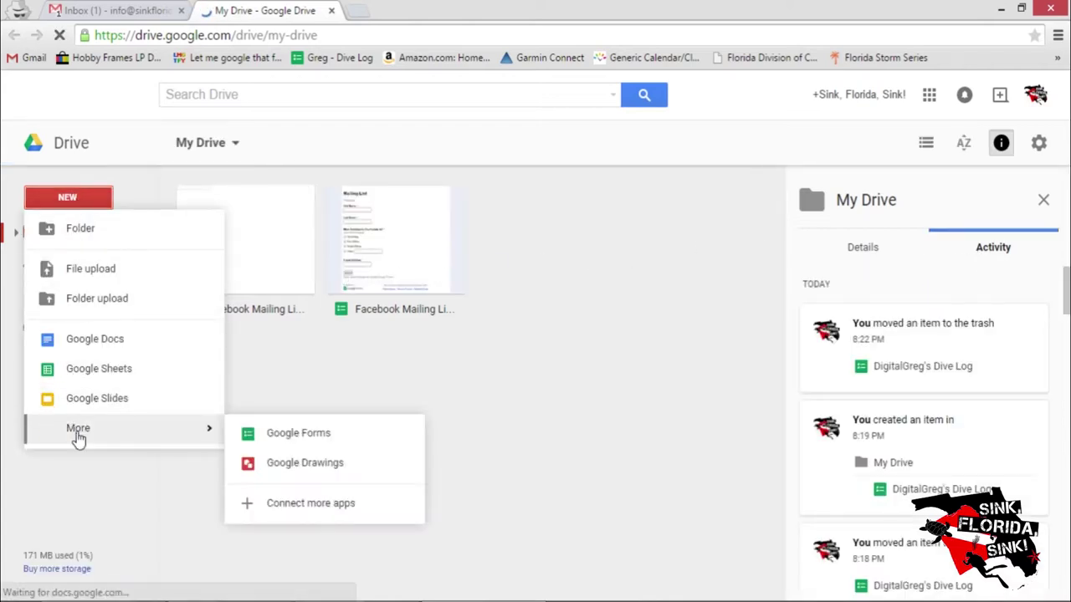
pyautogui.click(288, 435)
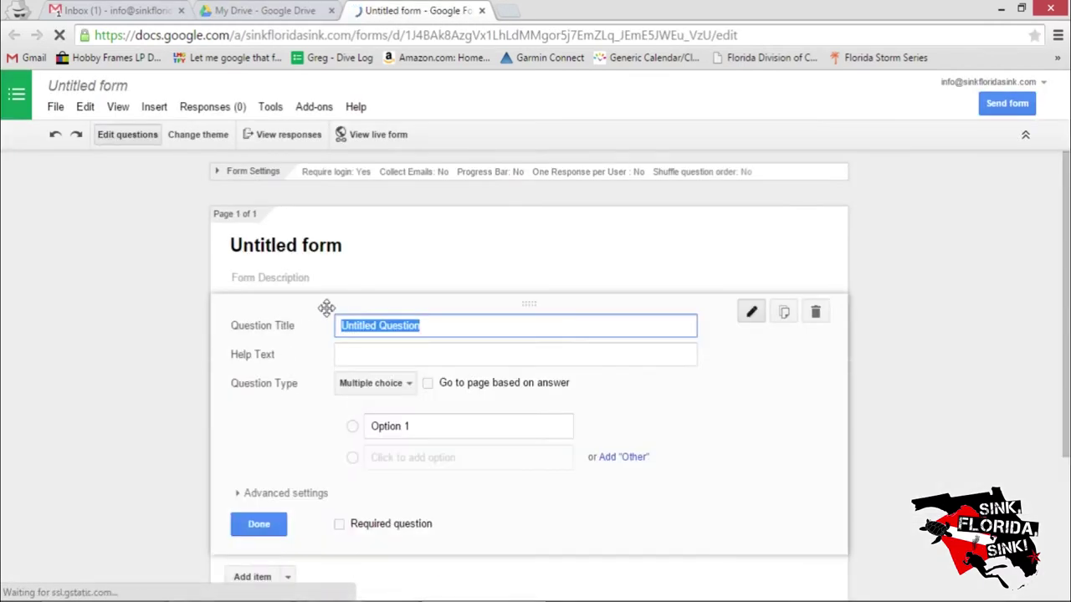
# Replace the form's default title with "DigitalGreg's Dive Log".
pyautogui.moveTo(347, 245); pyautogui.dragTo(178, 251)
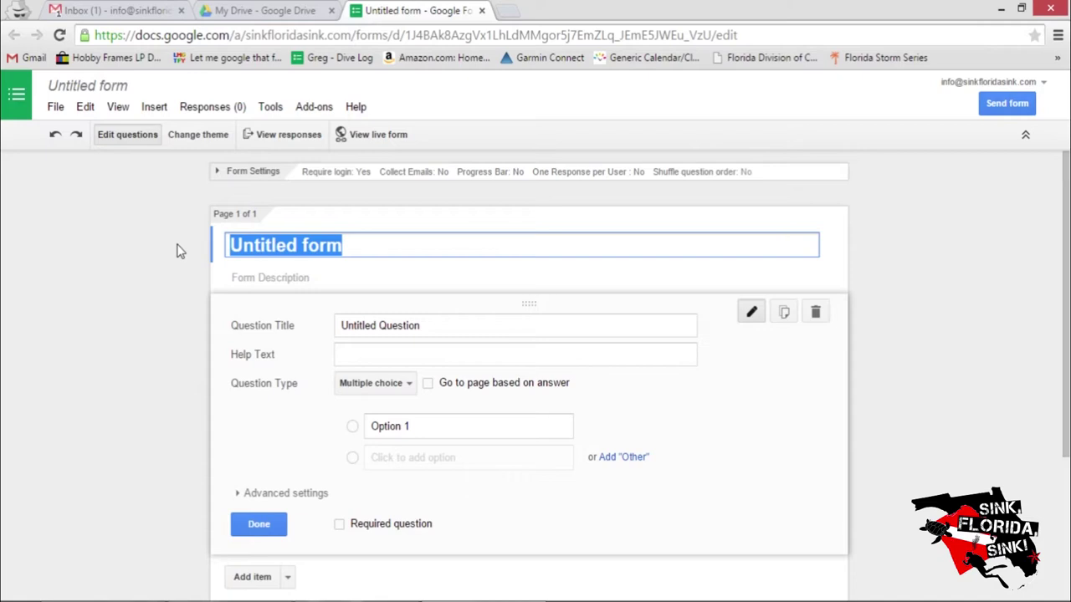
pyautogui.write("DigitalGreg's")
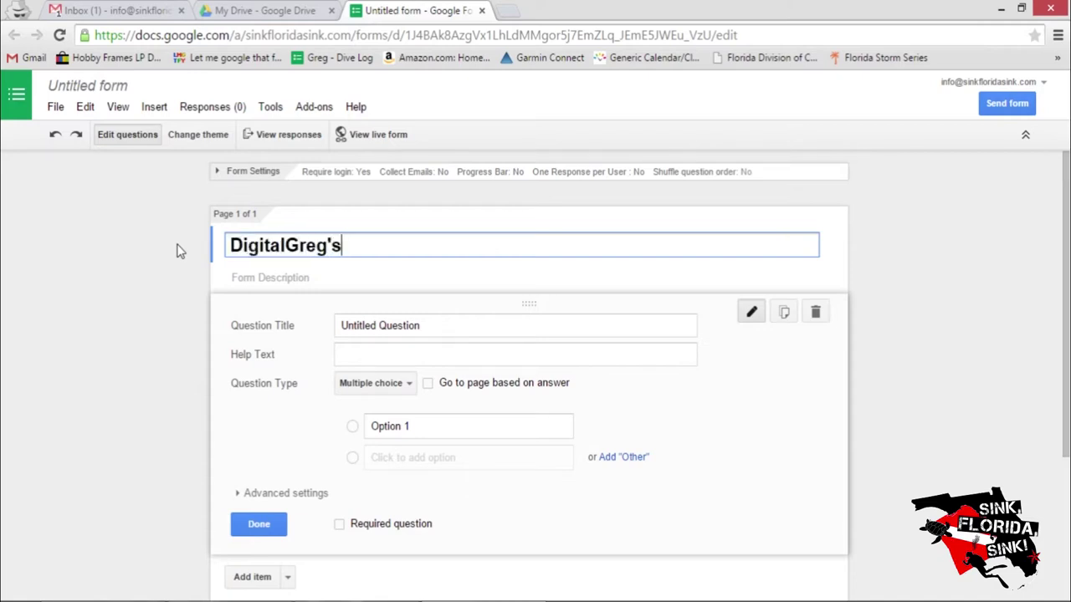
pyautogui.write(' Dive Log')
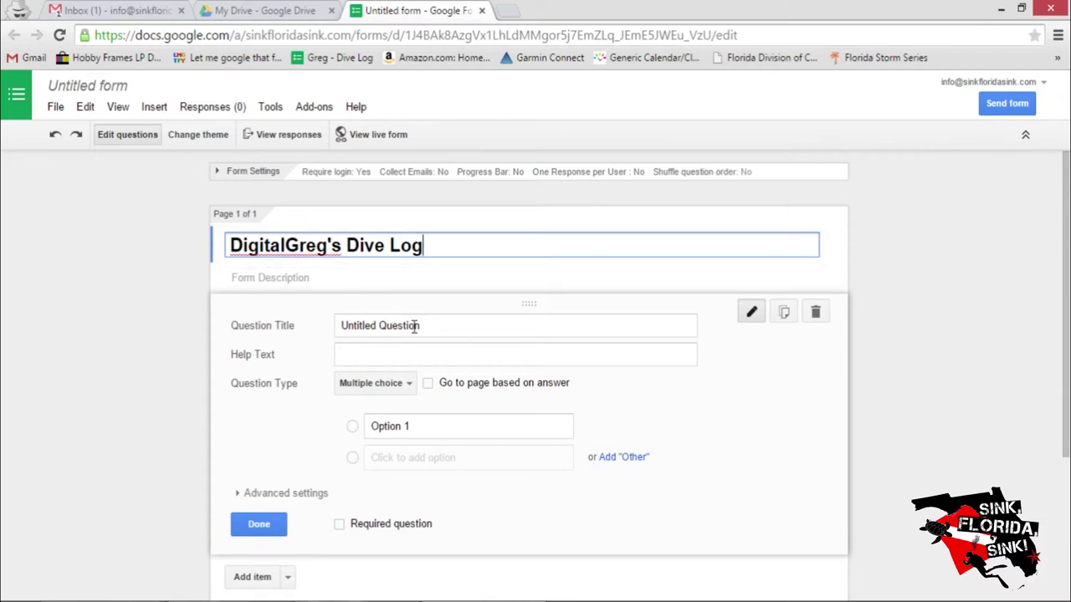
# Title the first question "Dive #" and set its question type to Text.
pyautogui.moveTo(421, 325); pyautogui.dragTo(330, 327)
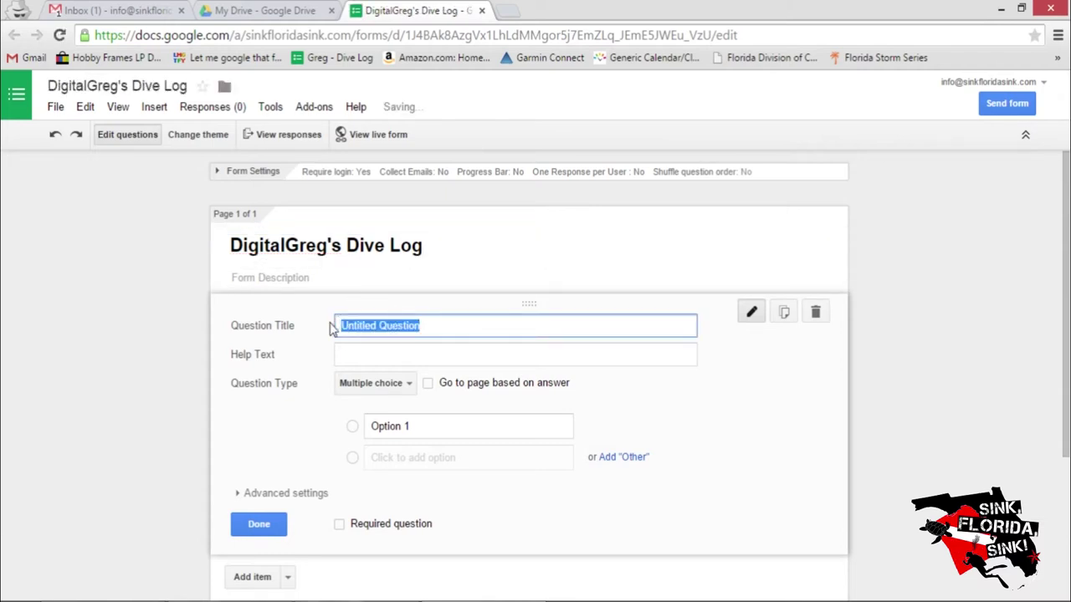
pyautogui.write('Dive #')
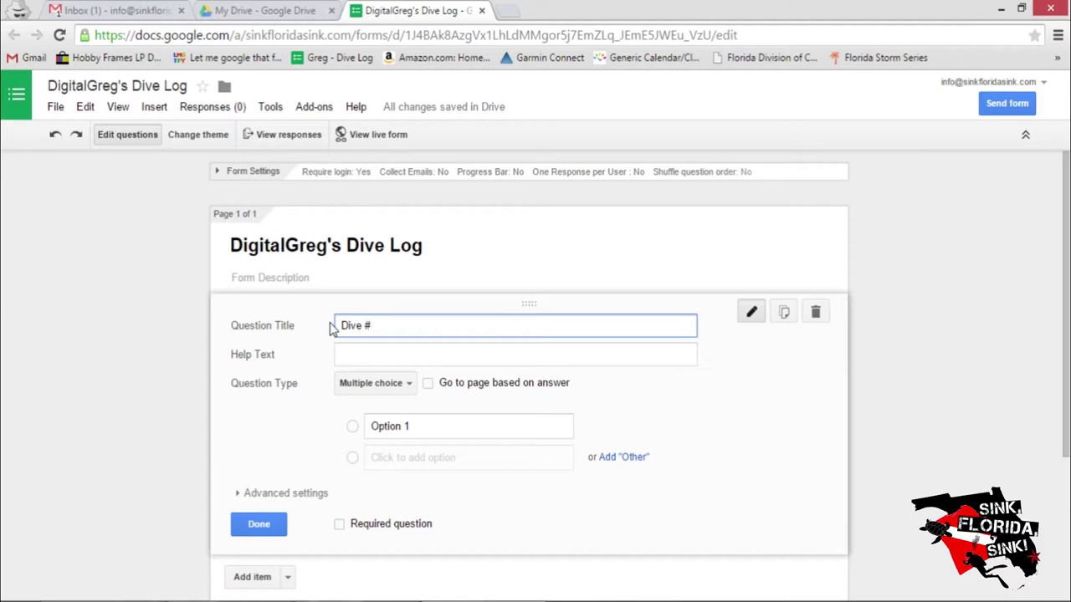
pyautogui.click(359, 382)
pyautogui.click(365, 341)
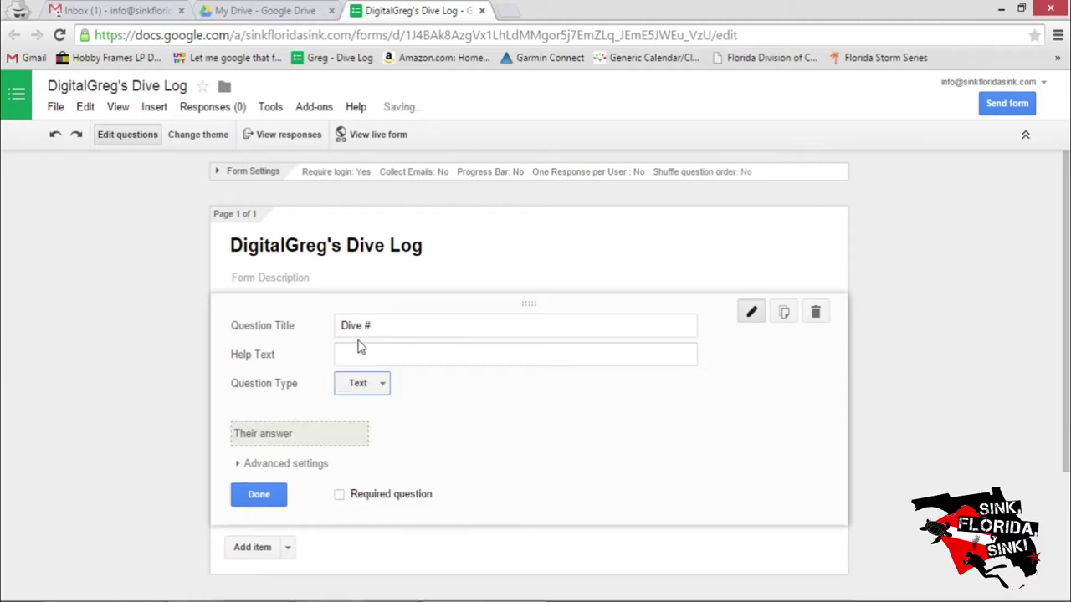
# Add a required Text question titled "City, State" below the Dive # question.
pyautogui.click(252, 548)
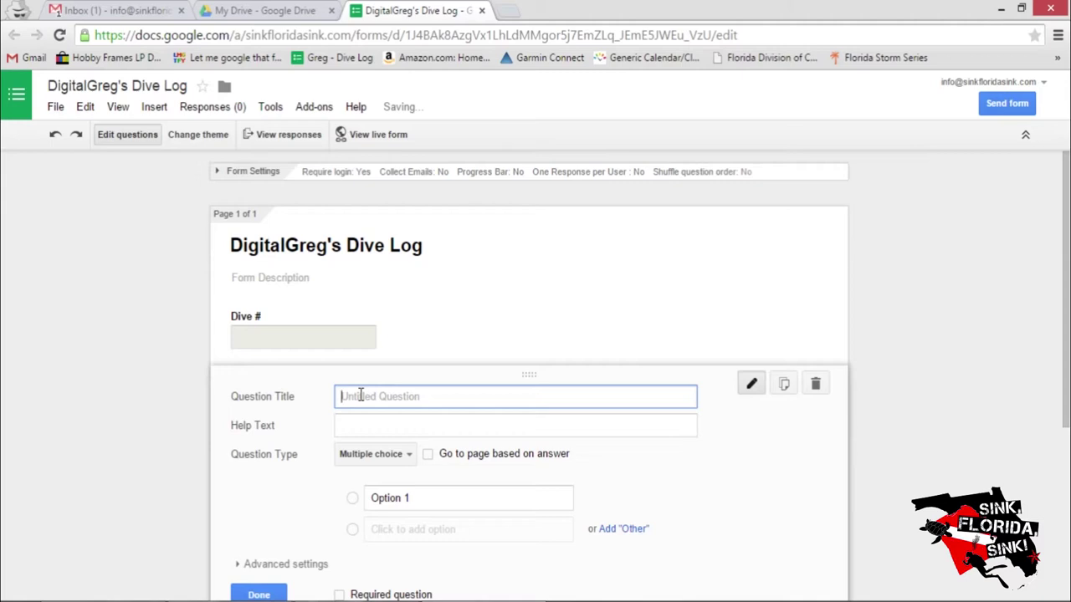
pyautogui.write('q')
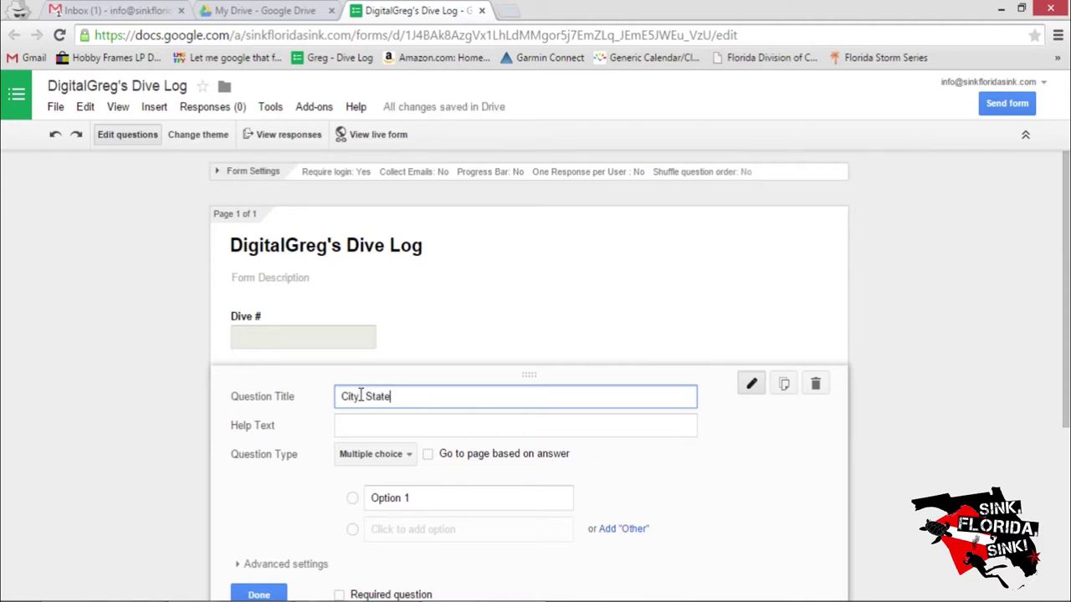
pyautogui.write('ity, State')
pyautogui.scroll(-1, 338, 418)
pyautogui.click(360, 374)
pyautogui.click(362, 332)
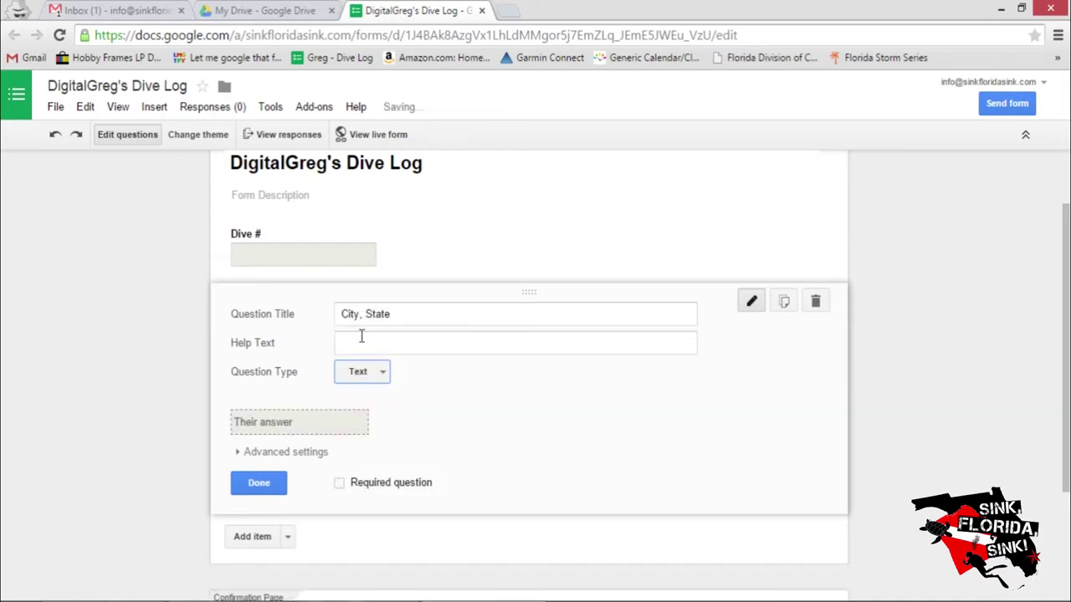
pyautogui.click(338, 483)
# Add a required Text question titled "Dive Site" below the City, State question.
pyautogui.click(253, 536)
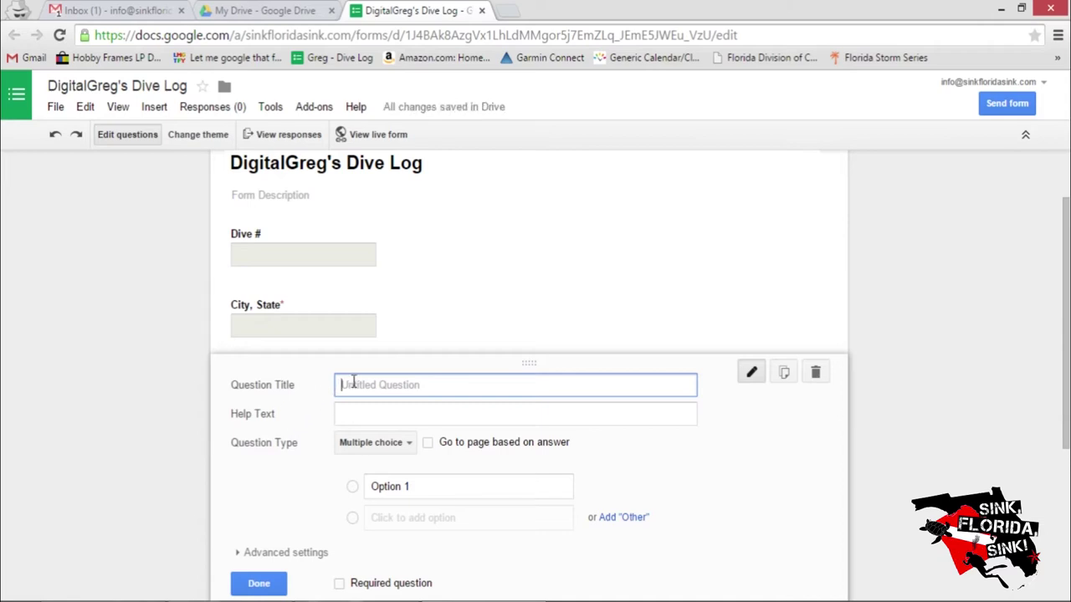
pyautogui.write('Dive Site')
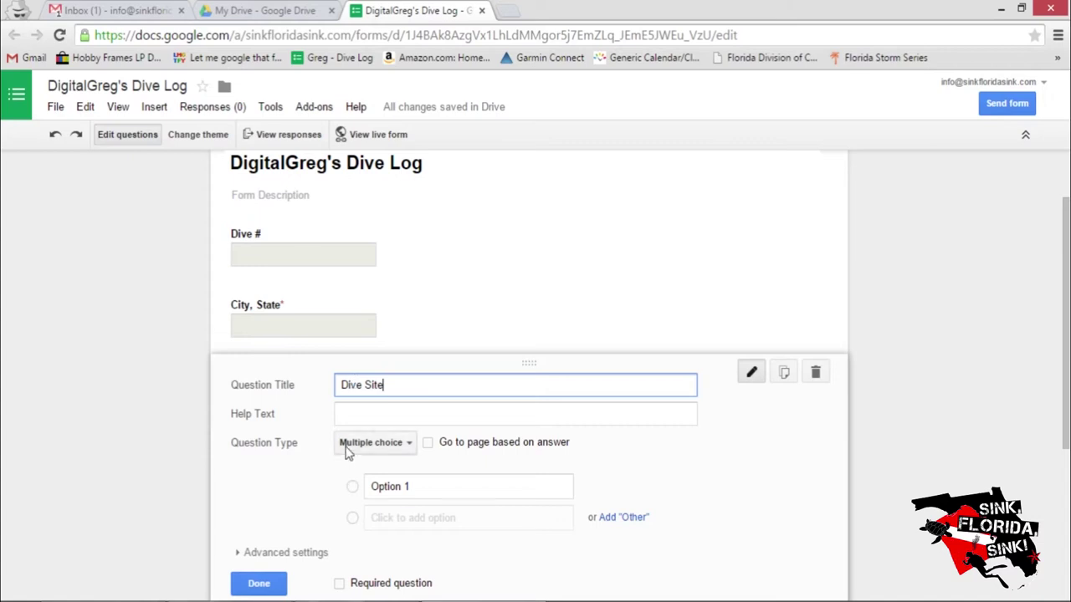
pyautogui.click(349, 443)
pyautogui.click(358, 401)
pyautogui.scroll(-1, 357, 396)
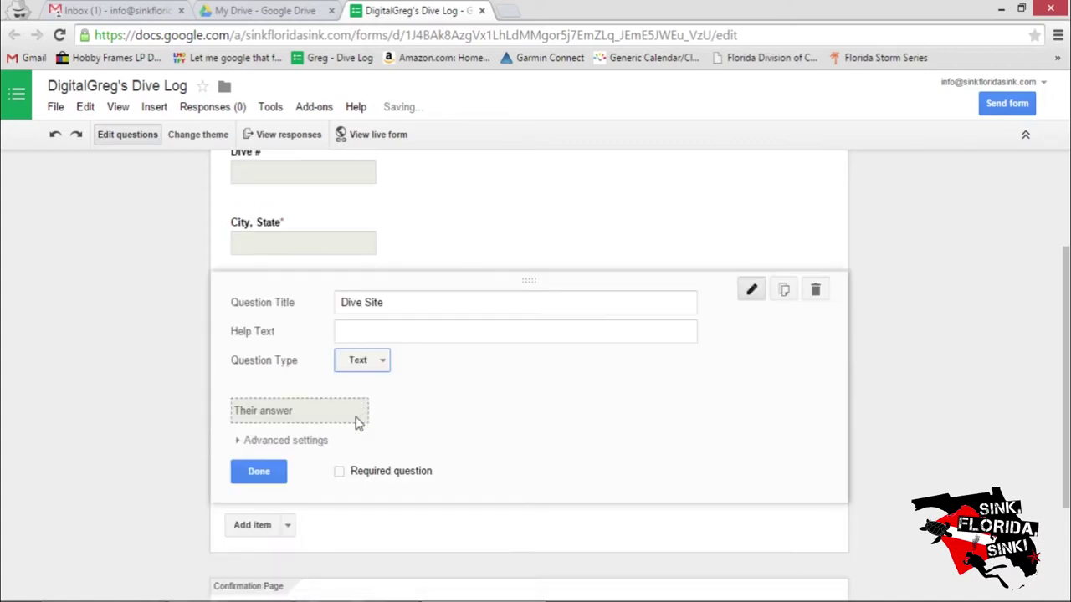
pyautogui.click(341, 473)
# Add a required Text question titled "Visibility (ft)" below the Dive Site question.
pyautogui.click(265, 528)
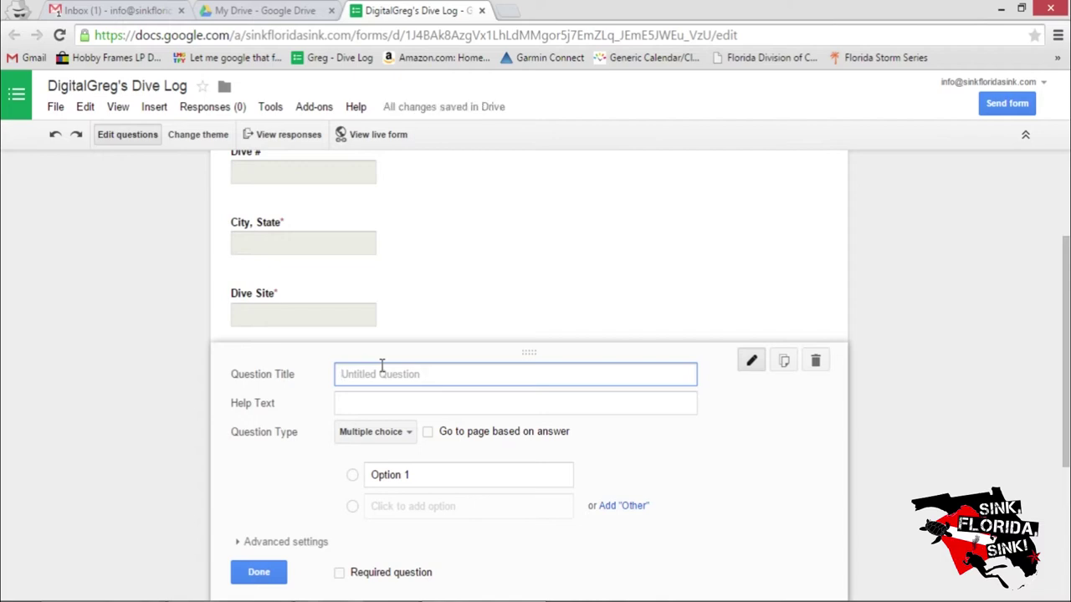
pyautogui.write('Visibility (ft')
pyautogui.click(368, 431)
pyautogui.click(365, 396)
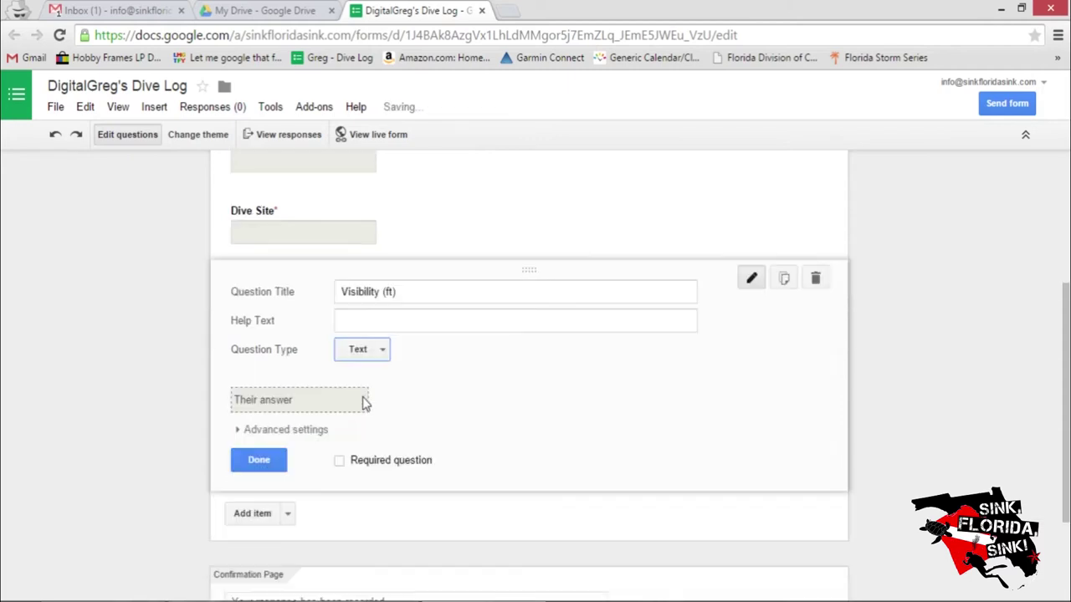
pyautogui.click(342, 461)
# Add a required Text question titled "Max Depth (ft)" below the visibility question.
pyautogui.click(261, 513)
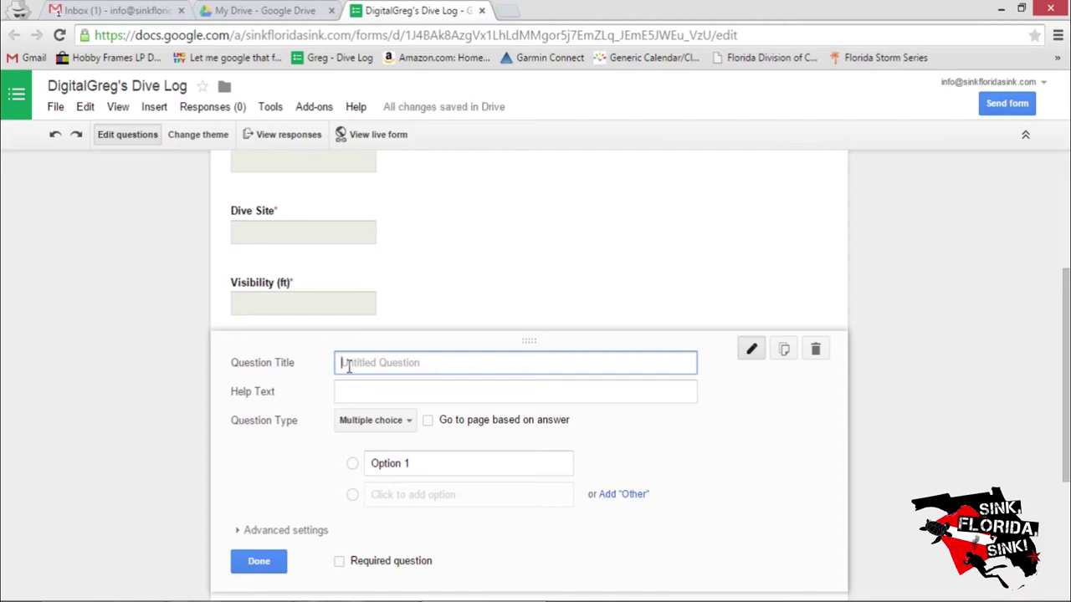
pyautogui.write('Max Depth (ft)')
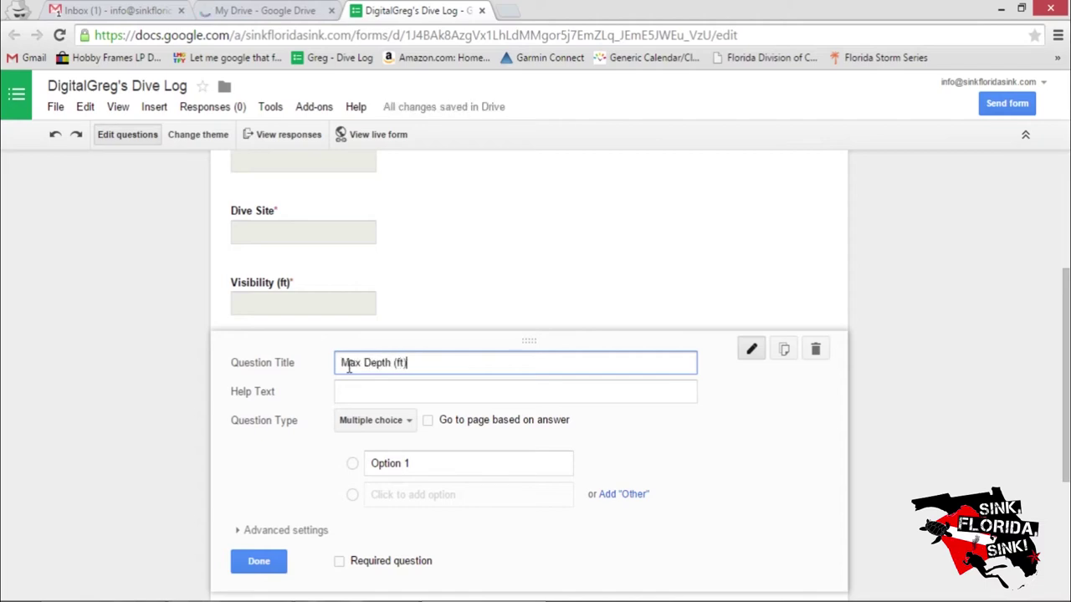
pyautogui.click(371, 420)
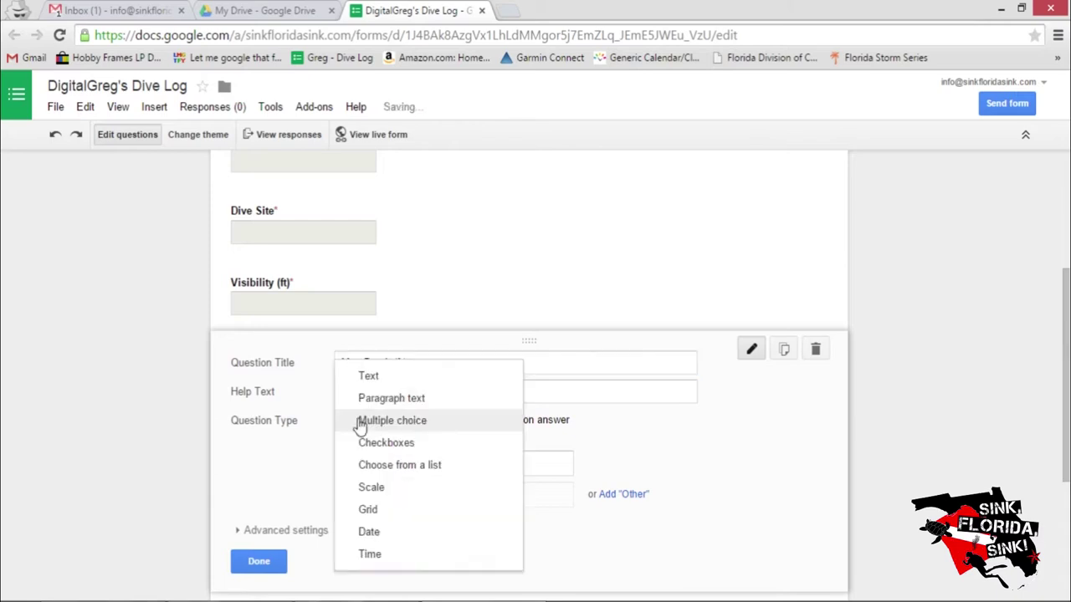
pyautogui.click(366, 376)
pyautogui.click(338, 532)
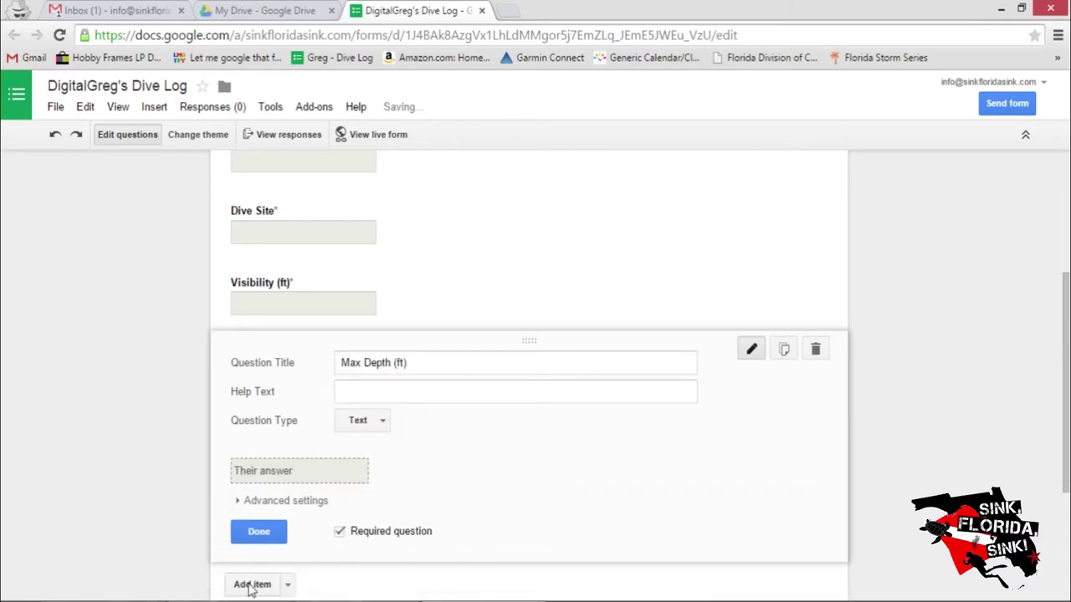
# Add a required Text question titled "Air Temperature (f)" below the maximum depth question.
pyautogui.click(248, 584)
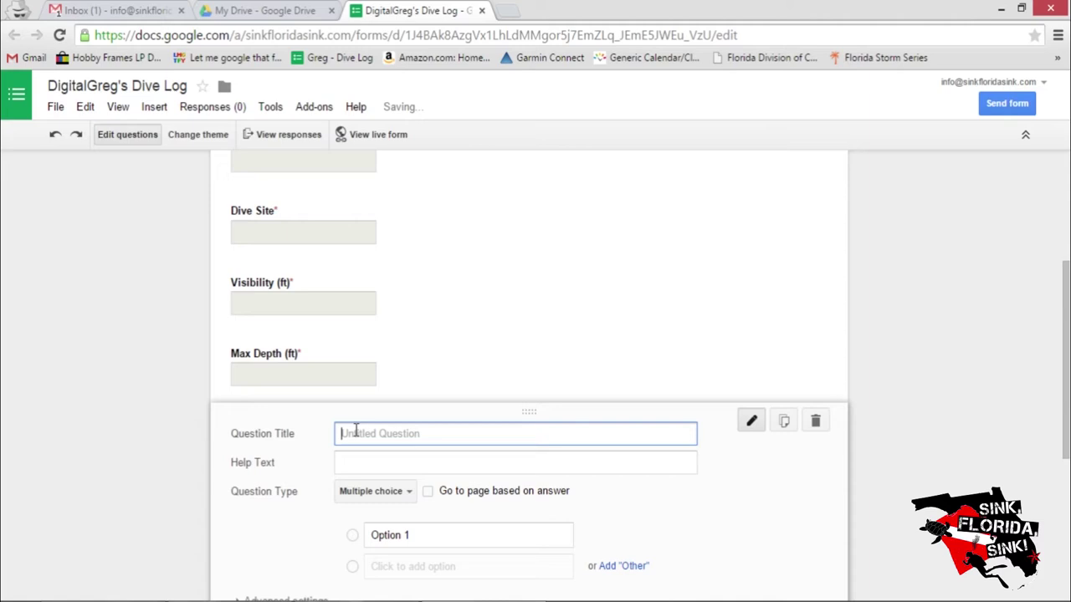
pyautogui.write('Air')
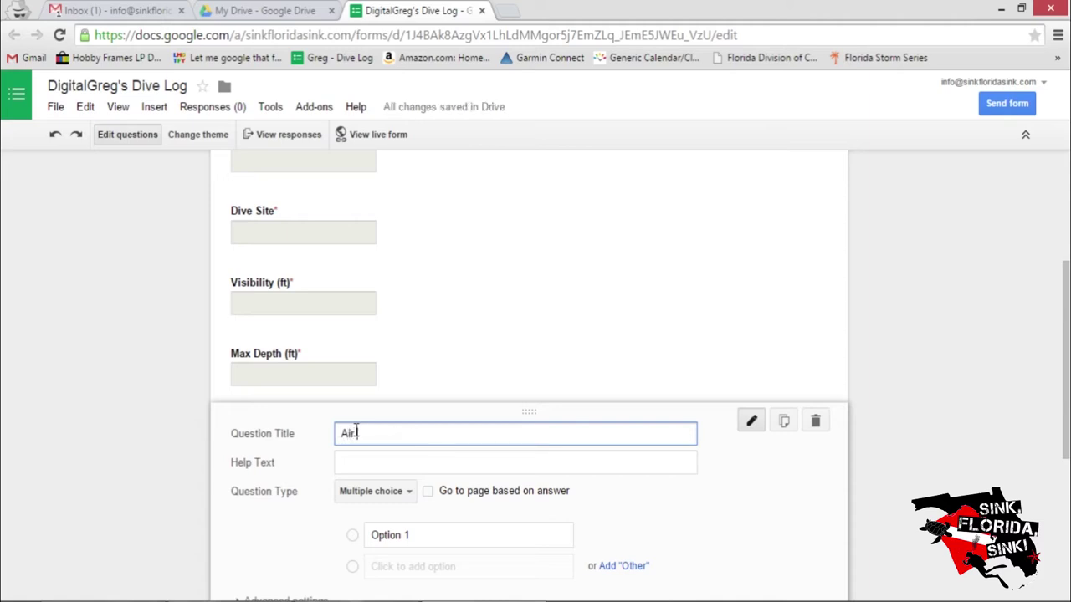
pyautogui.write(' Temperature (f')
pyautogui.click(374, 491)
pyautogui.click(363, 410)
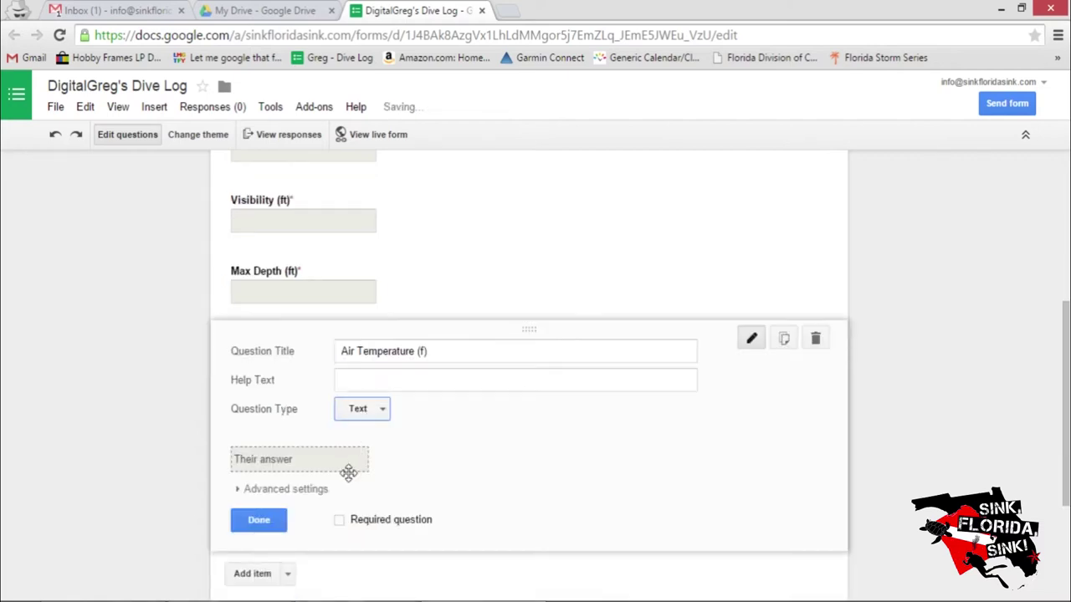
pyautogui.click(339, 520)
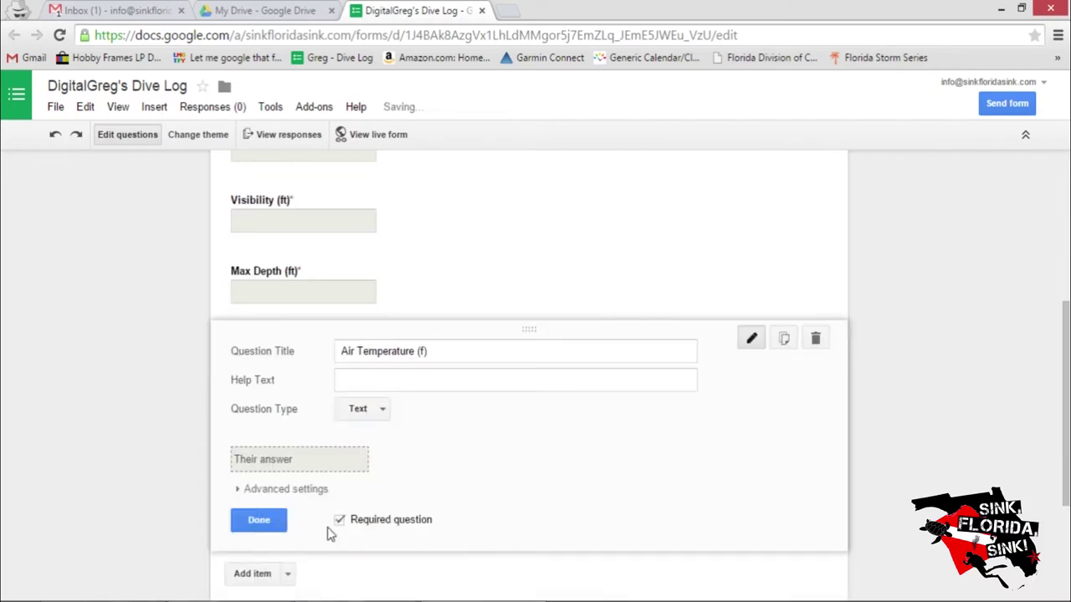
# Add a required Text question titled "Water Temperature (f)" below the air temperature question.
pyautogui.click(254, 574)
pyautogui.write('War')
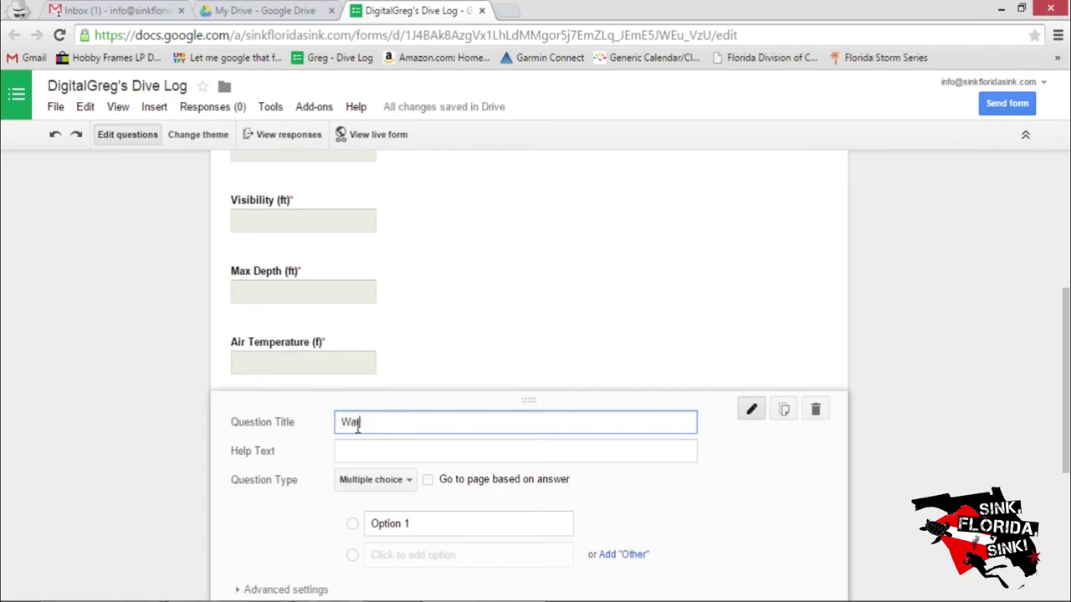
pyautogui.write('er Temperature (f)')
pyautogui.scroll(-1, 355, 435)
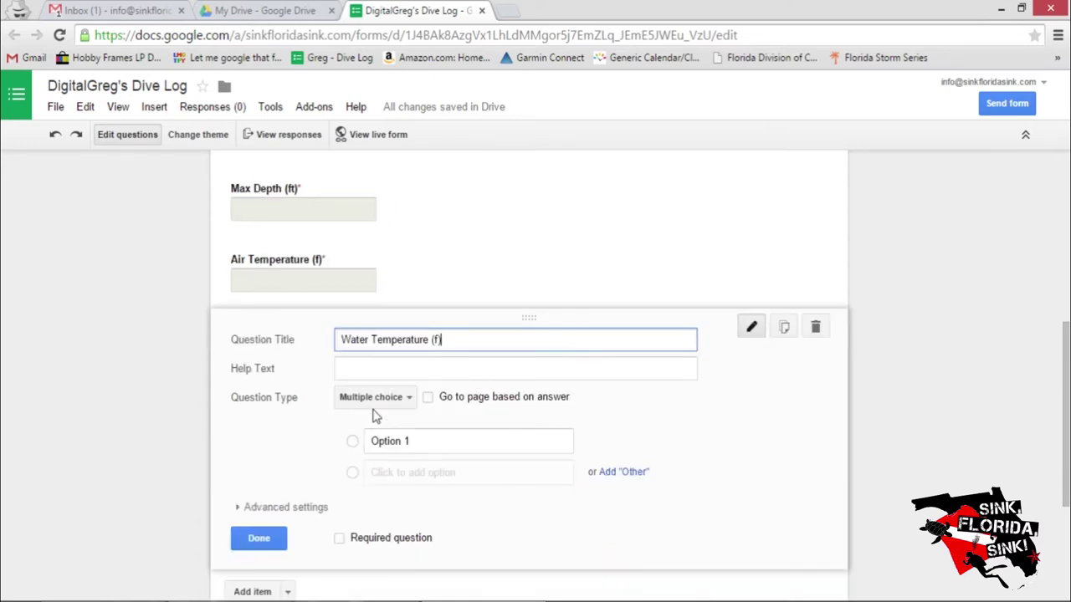
pyautogui.click(372, 403)
pyautogui.click(369, 355)
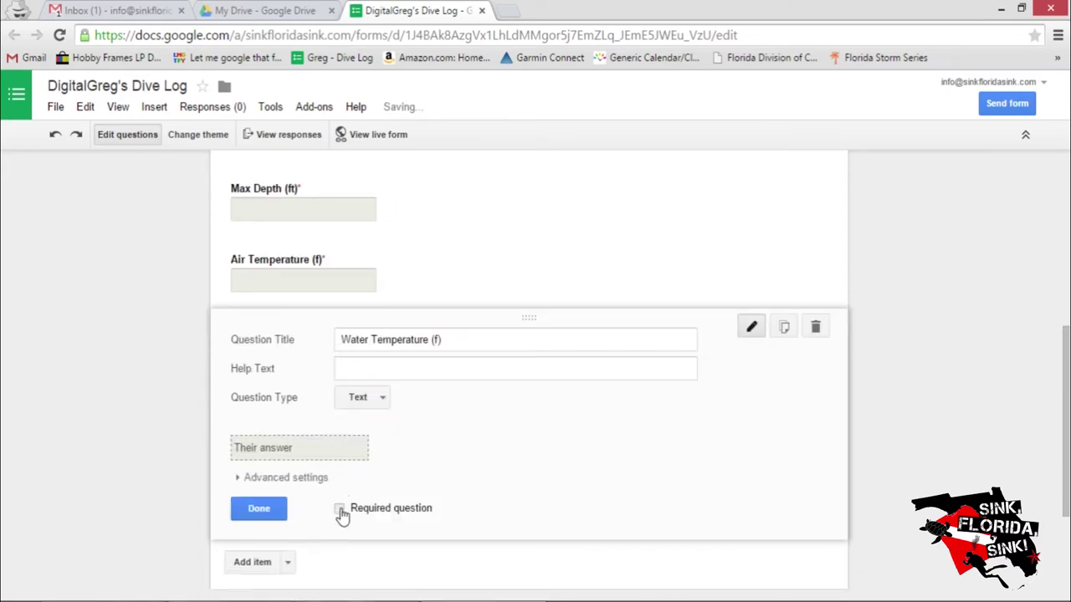
pyautogui.click(339, 508)
# Add a required Text question titled "Total Dive Time" below the water temperature question.
pyautogui.click(249, 563)
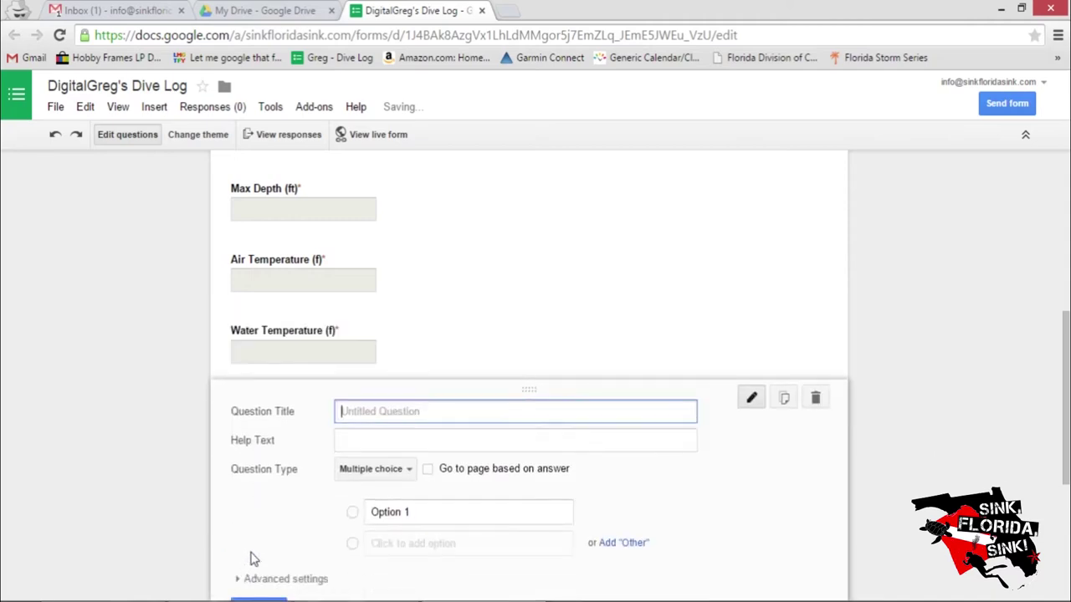
pyautogui.write('Total ')
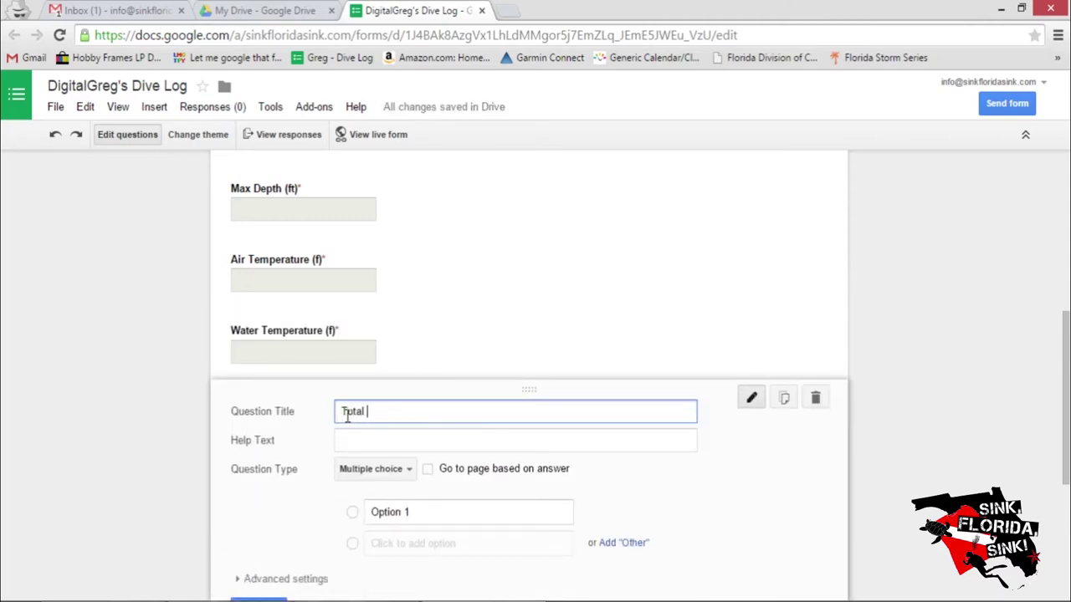
pyautogui.write('Dive Time')
pyautogui.click(360, 471)
pyautogui.click(375, 407)
pyautogui.scroll(-1, 360, 437)
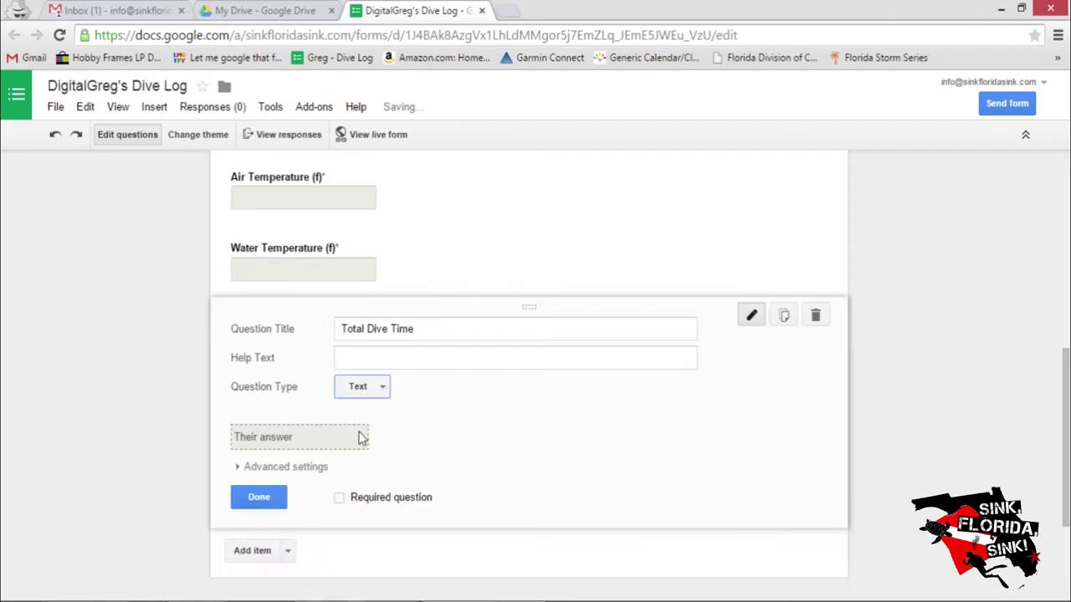
pyautogui.click(339, 497)
# Add a multiple-choice question titled "Water Type" below the total dive time question, with "Salt Water" as its first option.
pyautogui.click(253, 552)
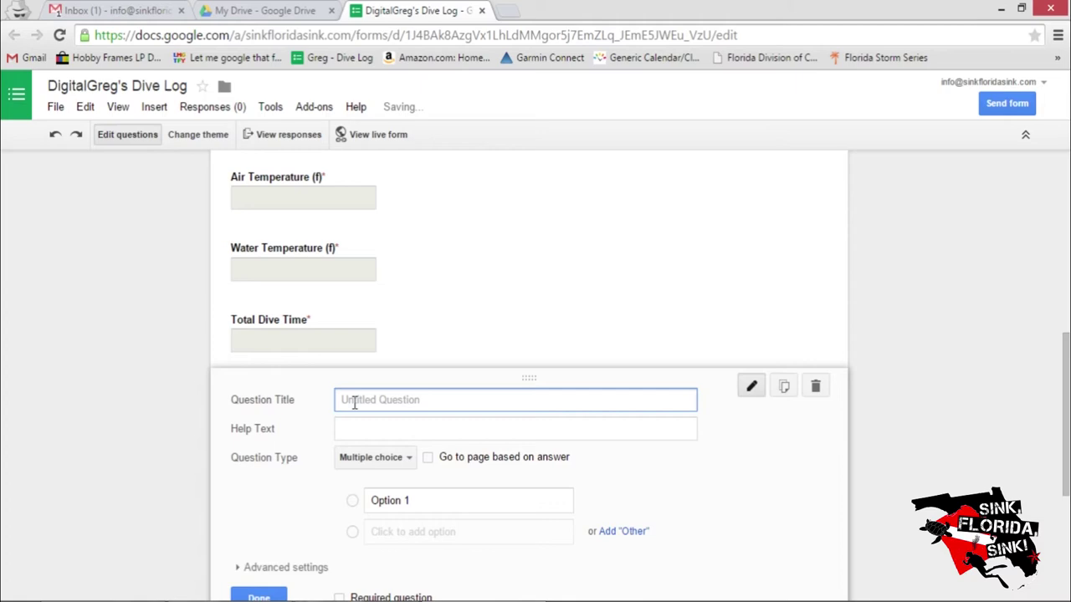
pyautogui.write('Water')
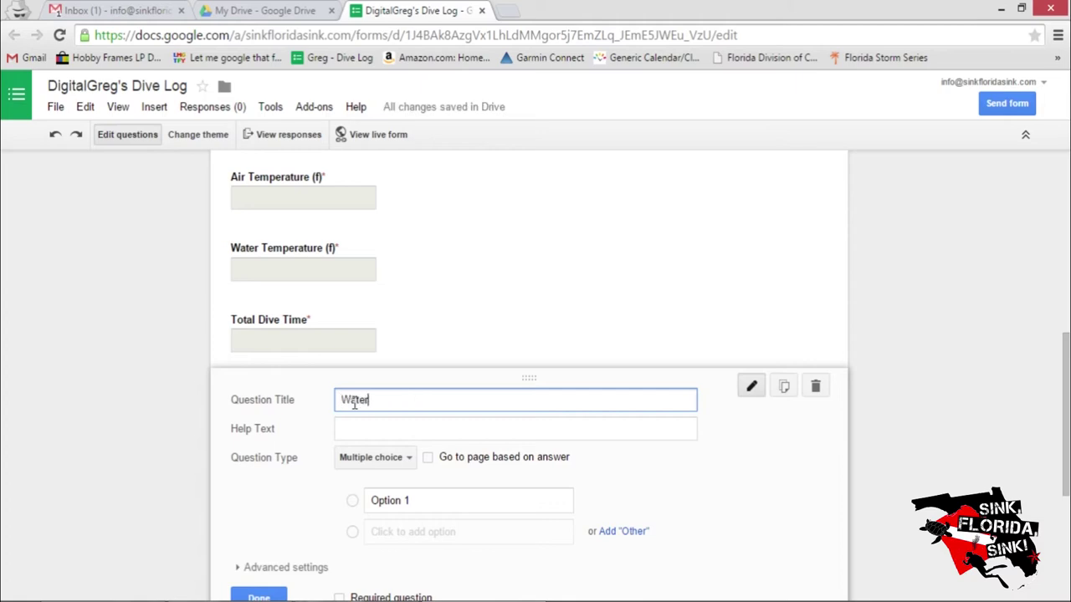
pyautogui.write(' Type')
pyautogui.click(401, 500)
pyautogui.write('Sal')
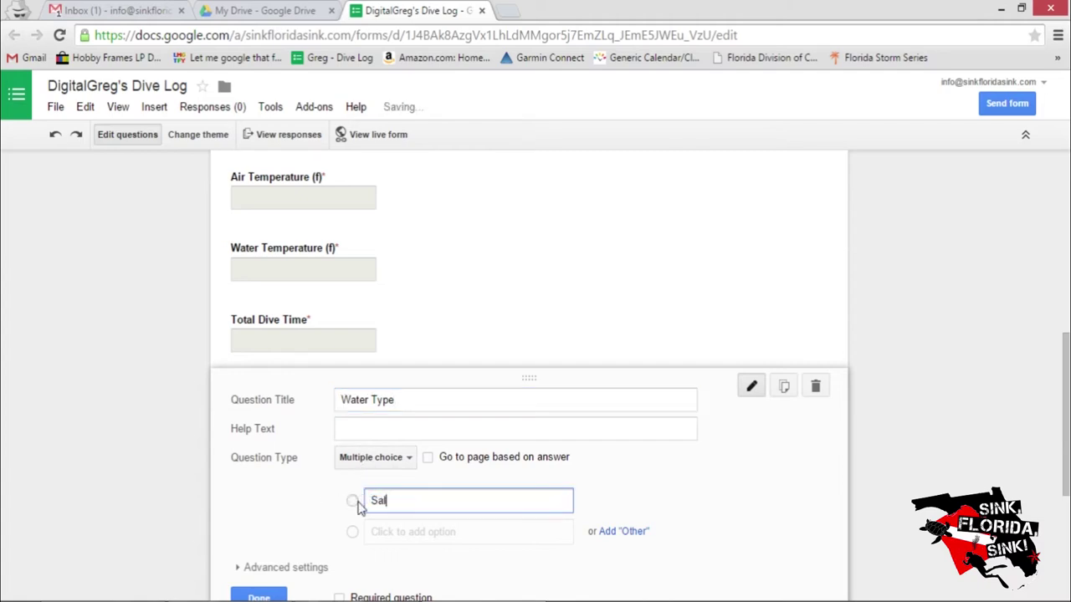
pyautogui.write('t Water')
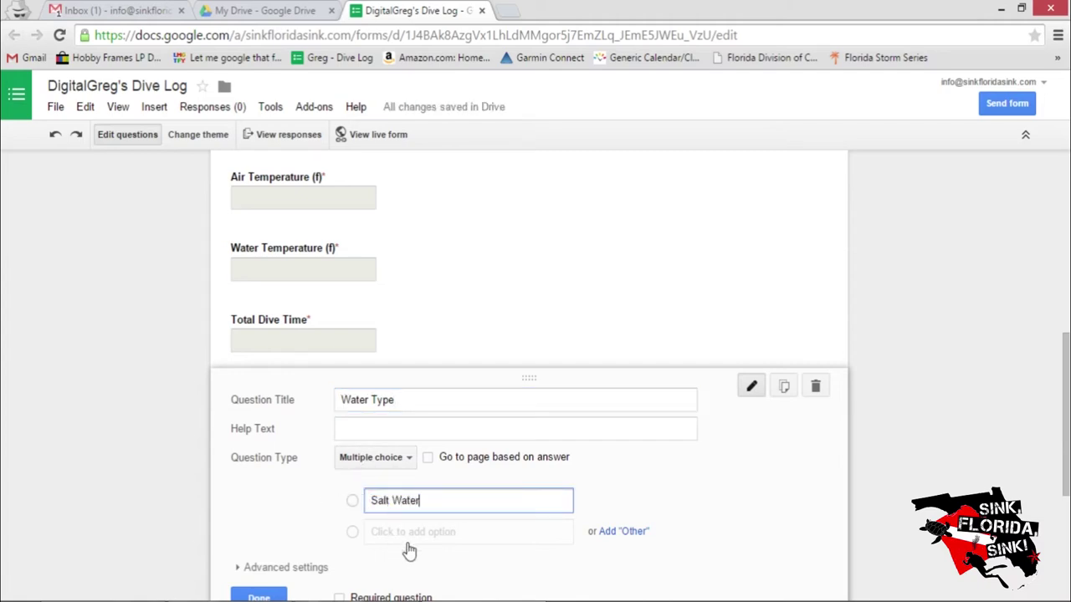
# Add the options "Fresh Water" and "Brackish Water" to the water type question and make it required.
pyautogui.click(406, 532)
pyautogui.write('Fres')
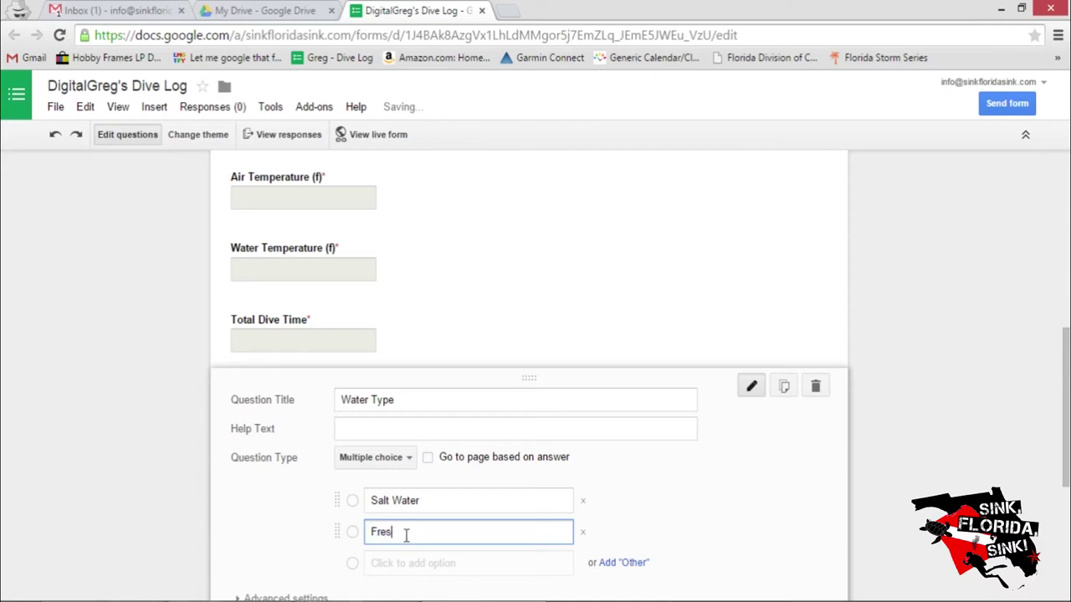
pyautogui.write('h Water')
pyautogui.click(411, 564)
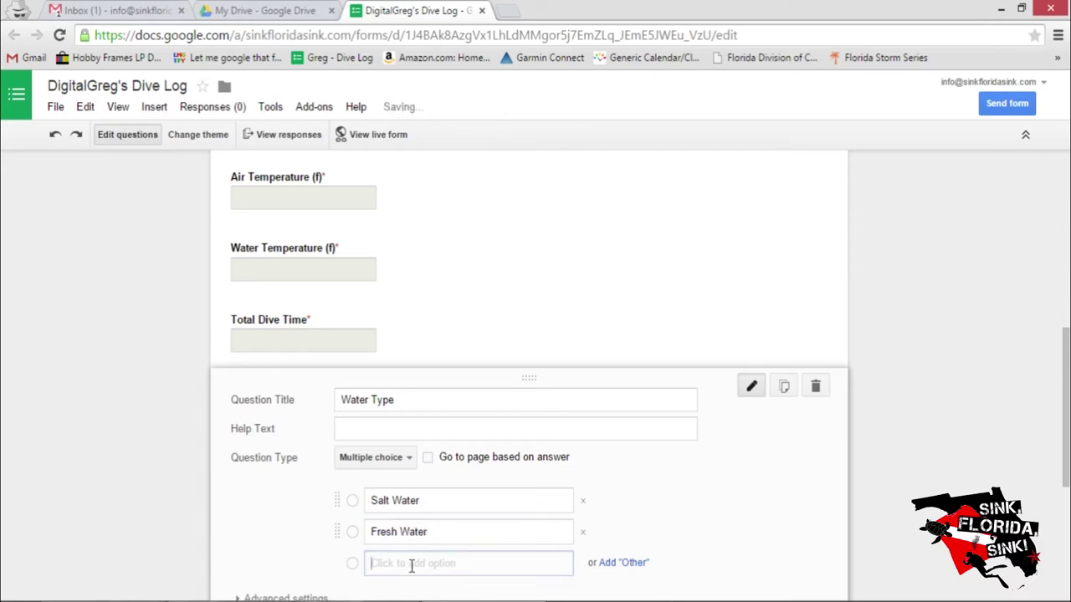
pyautogui.write('Brac')
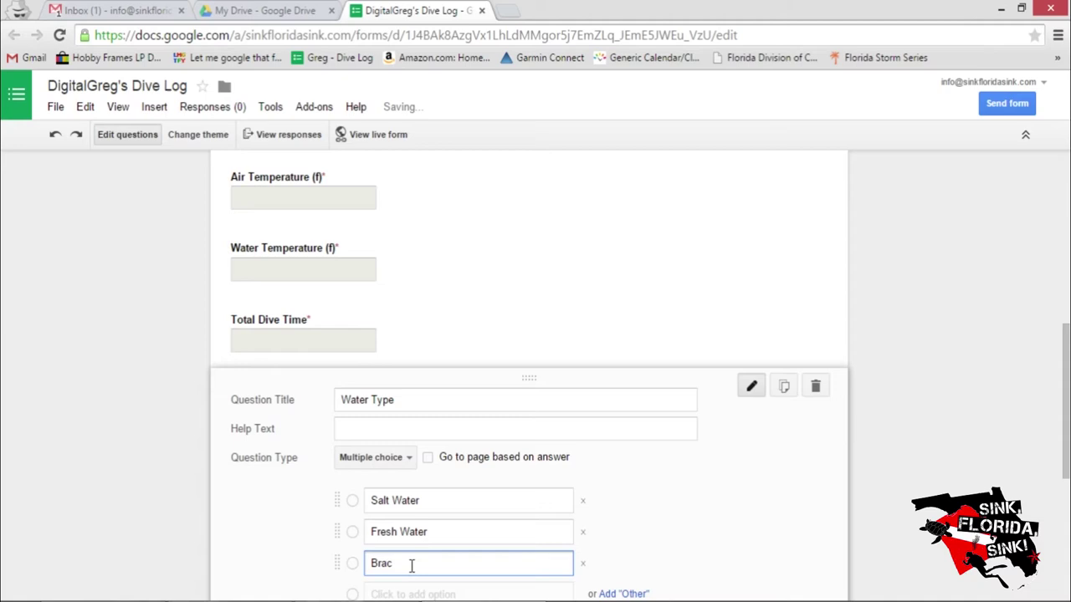
pyautogui.write('kish')
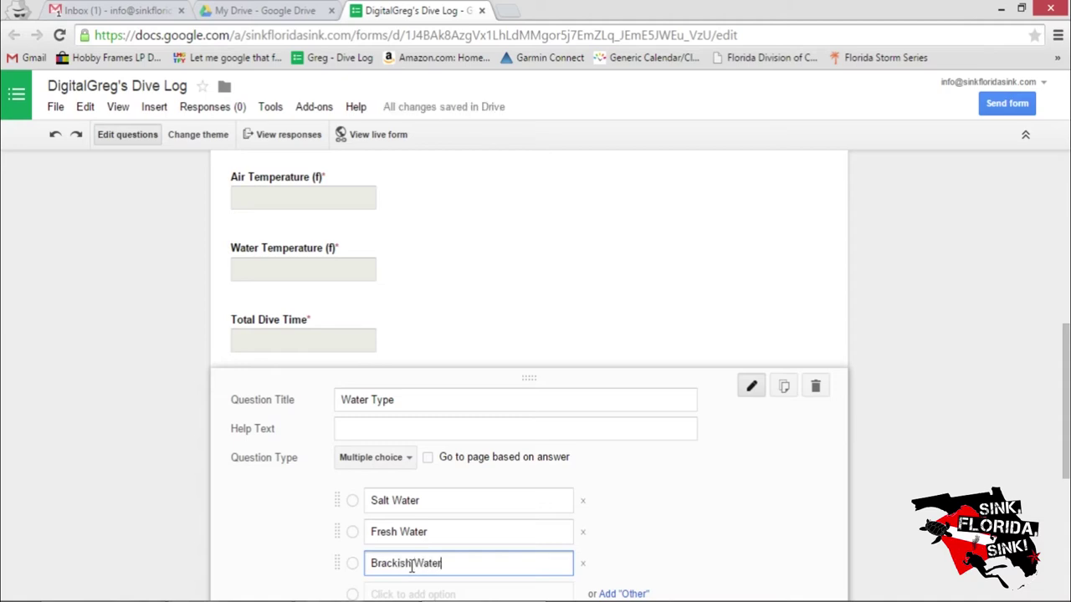
pyautogui.write(' Water')
pyautogui.scroll(-3, 411, 566)
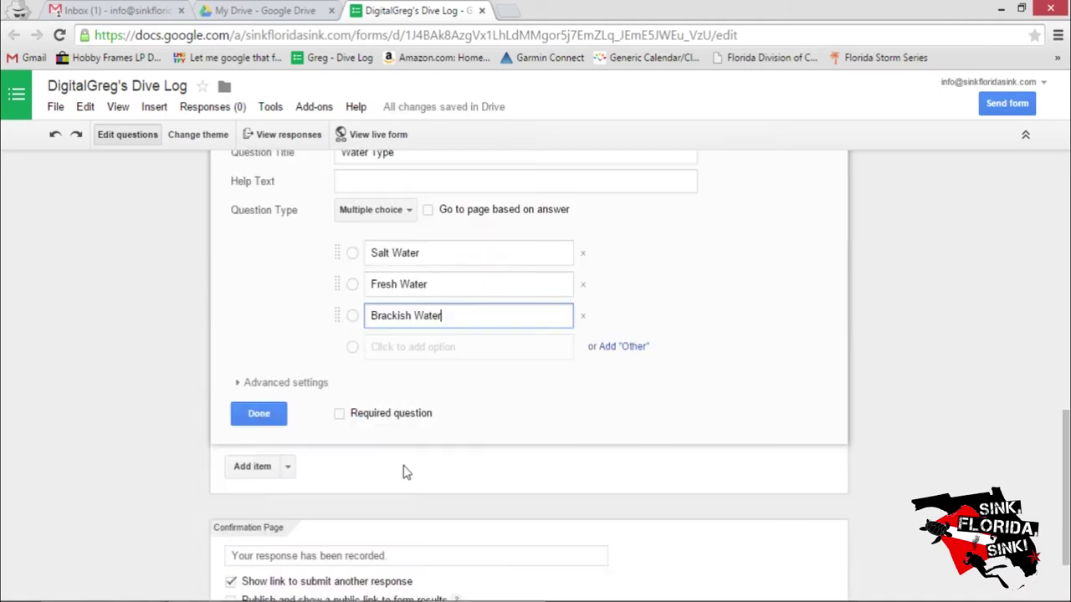
pyautogui.click(340, 415)
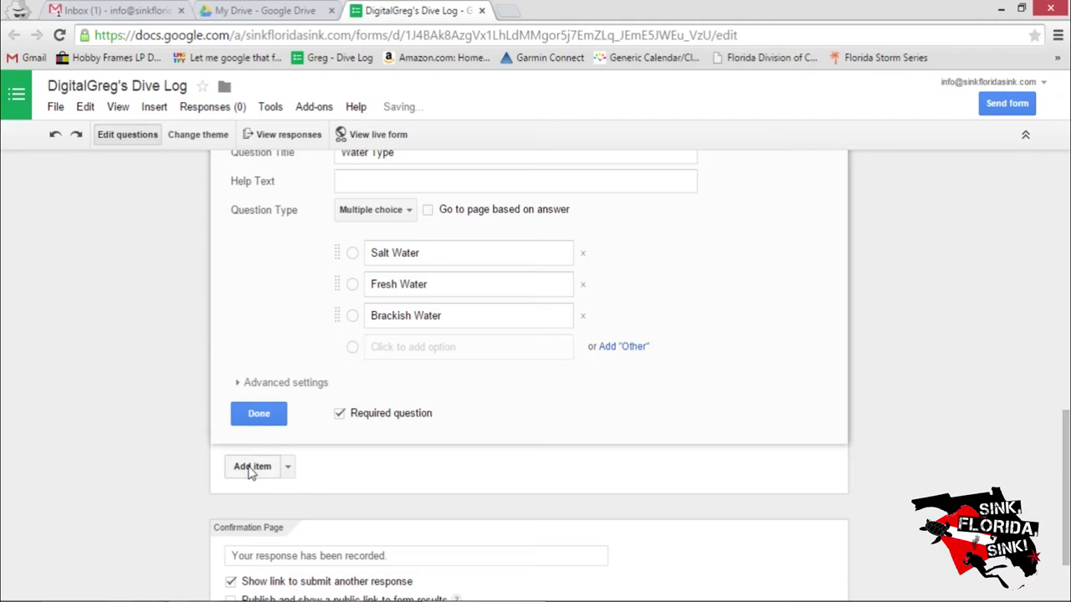
# Add a required multiple-choice question titled "Entry" with the options "Beach Dive" and "Boat Dive" below the water type question.
pyautogui.click(251, 466)
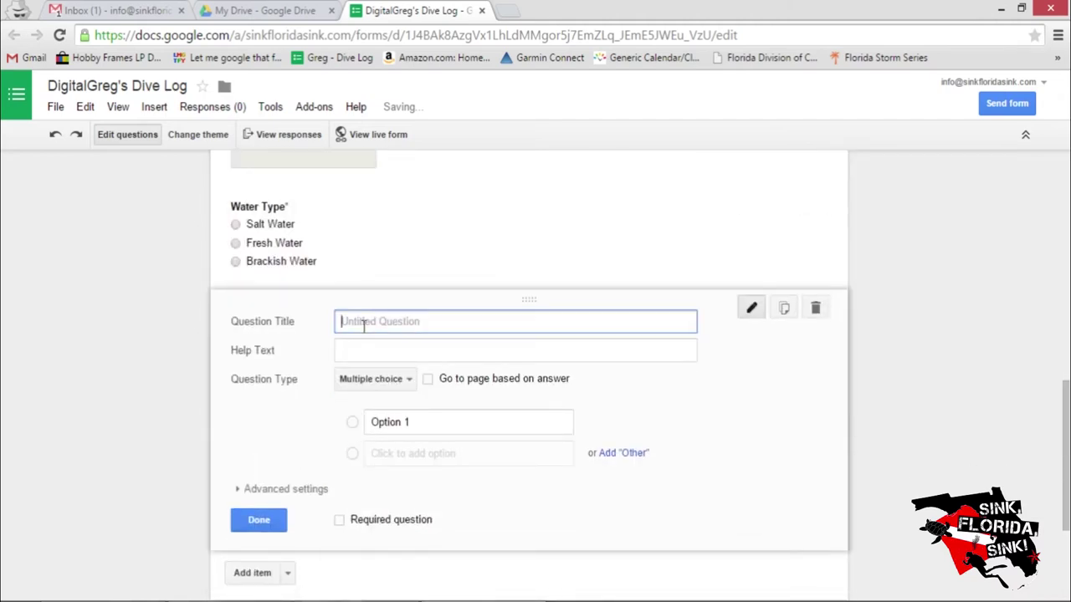
pyautogui.write('Entry')
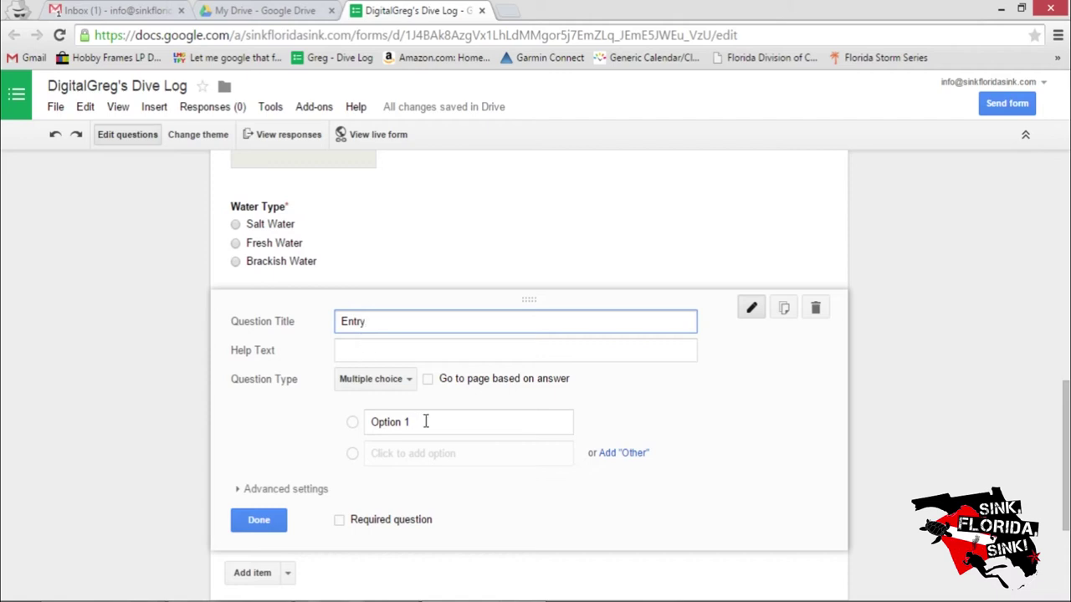
pyautogui.click(370, 421)
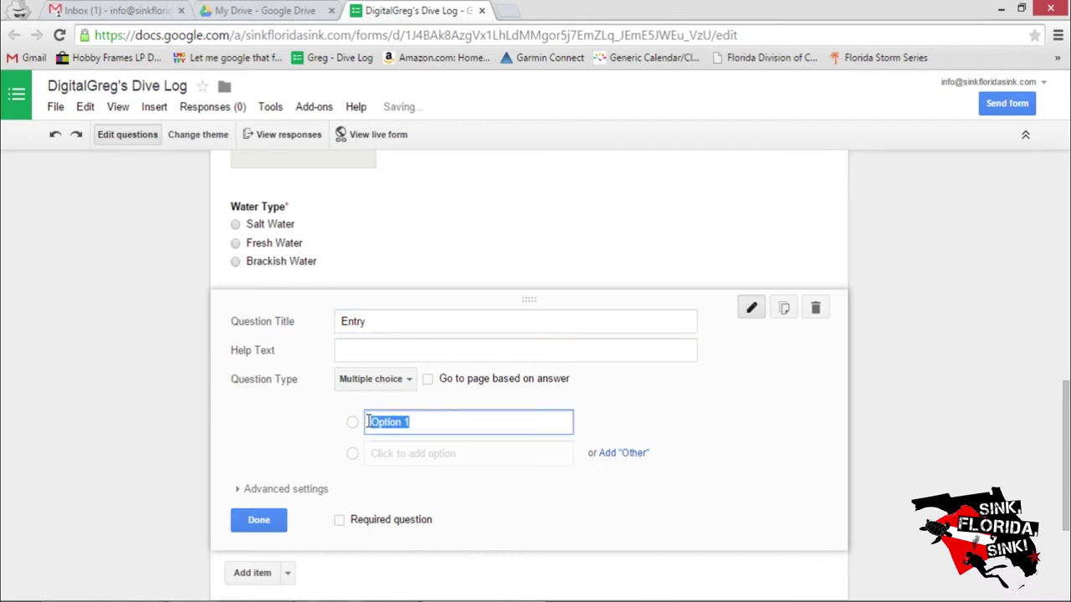
pyautogui.write('Beach D')
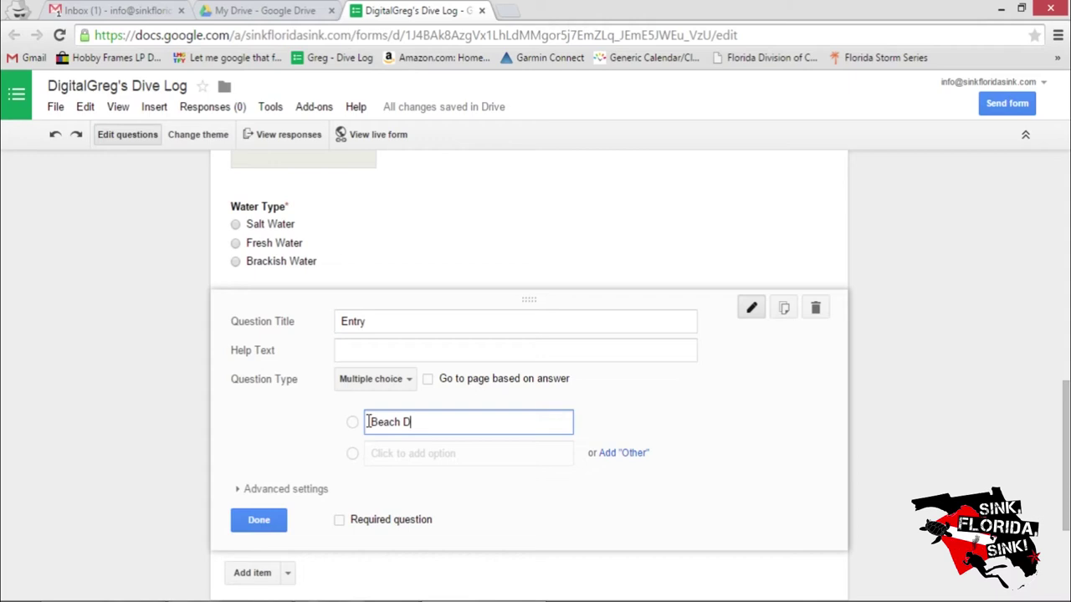
pyautogui.write('ive')
pyautogui.click(387, 457)
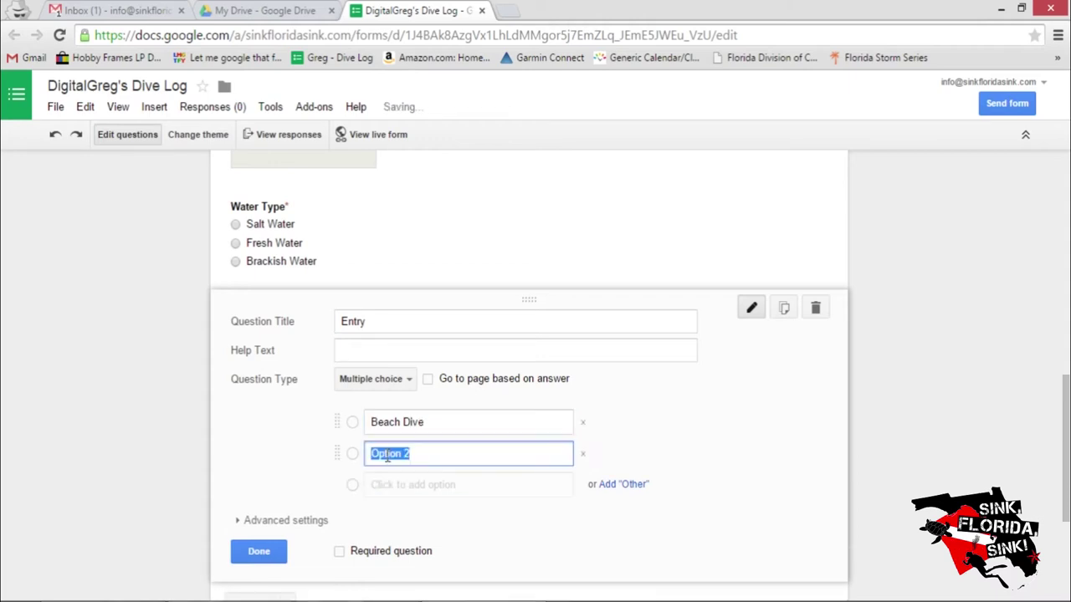
pyautogui.write('Boat Dive')
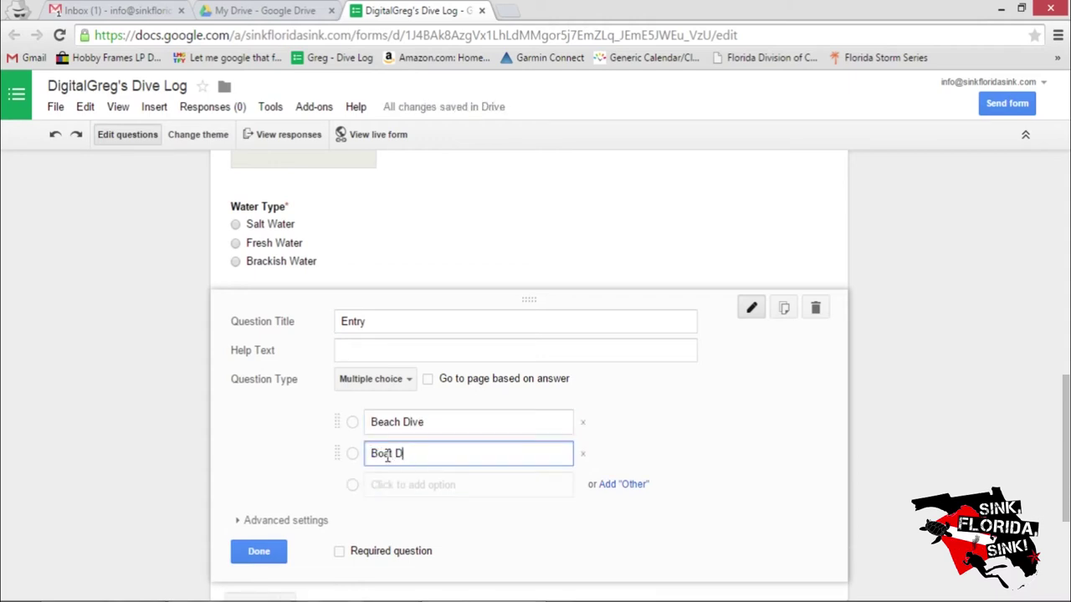
pyautogui.click(339, 550)
pyautogui.scroll(-1, 335, 535)
# Add a required multiple-choice question titled "Tank" with the options "Aluminum" and "Steel" below the entry question.
pyautogui.click(255, 522)
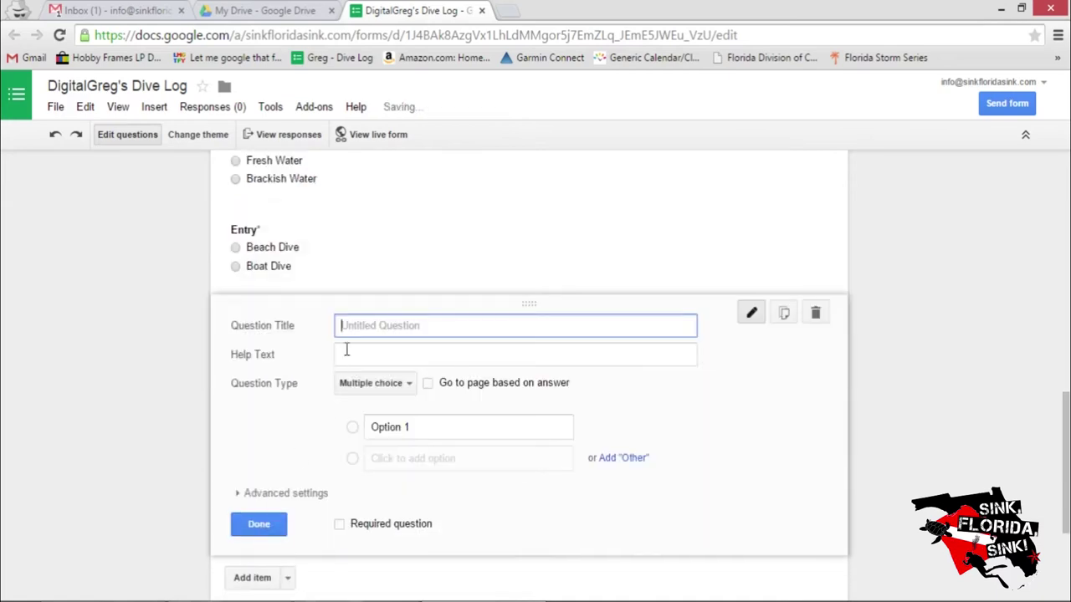
pyautogui.write('Tank')
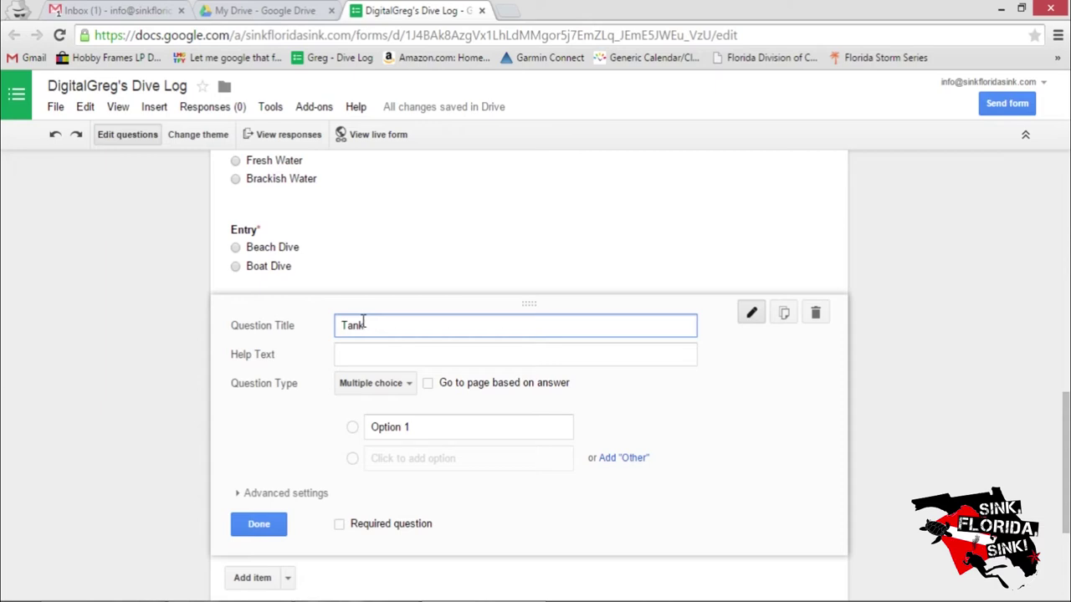
pyautogui.click(394, 427)
pyautogui.write('Aluminum')
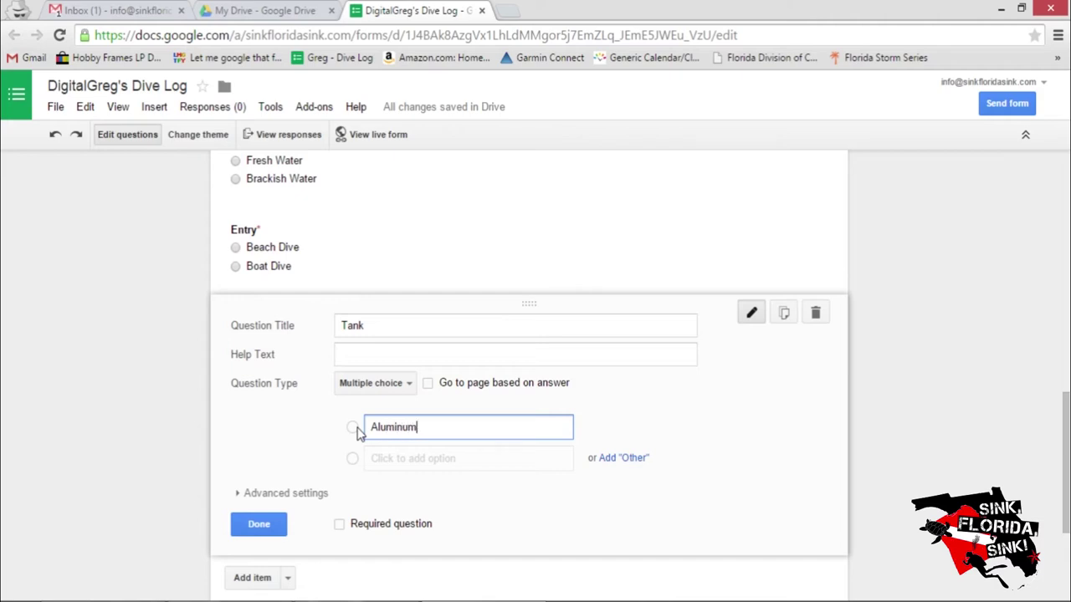
pyautogui.click(400, 457)
pyautogui.write('Steel')
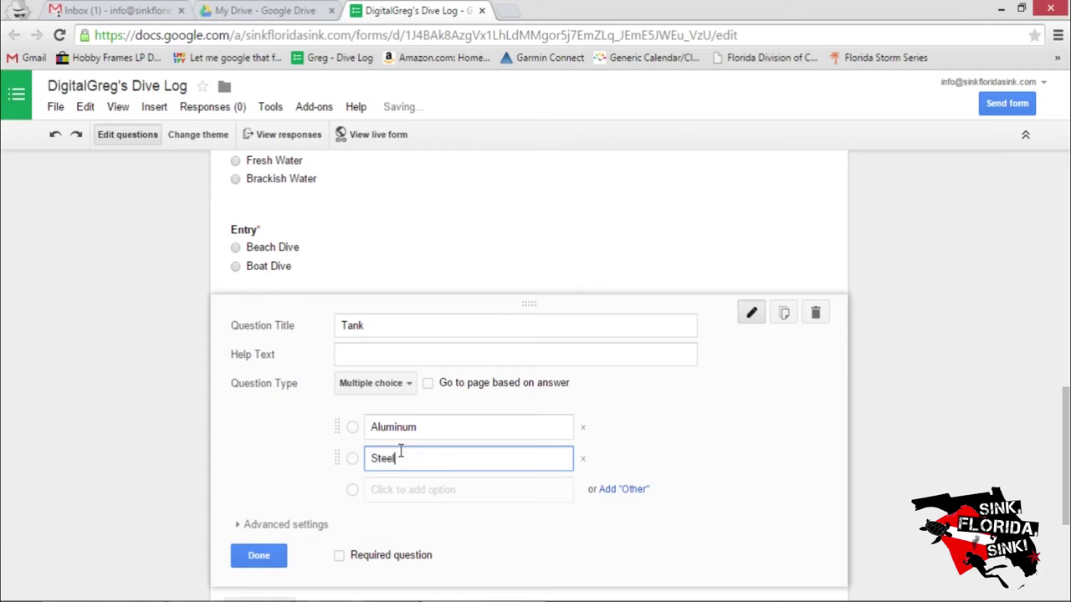
pyautogui.scroll(-3, 385, 427)
pyautogui.click(339, 314)
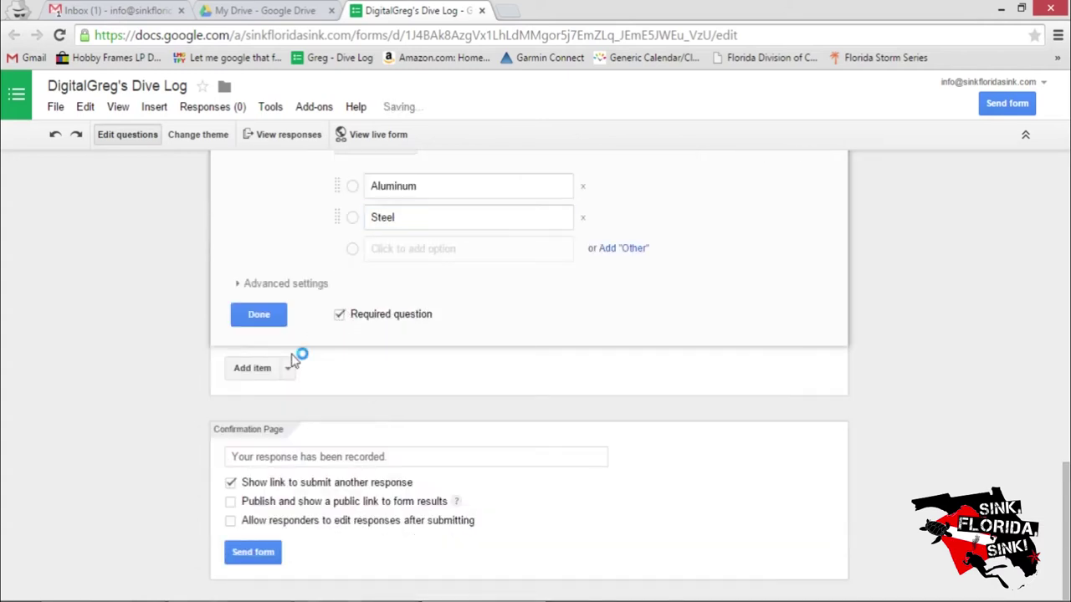
# Add a required multiple-choice question titled "Tank Size (cFT)" with the options 80 and 100 below the tank question.
pyautogui.click(261, 370)
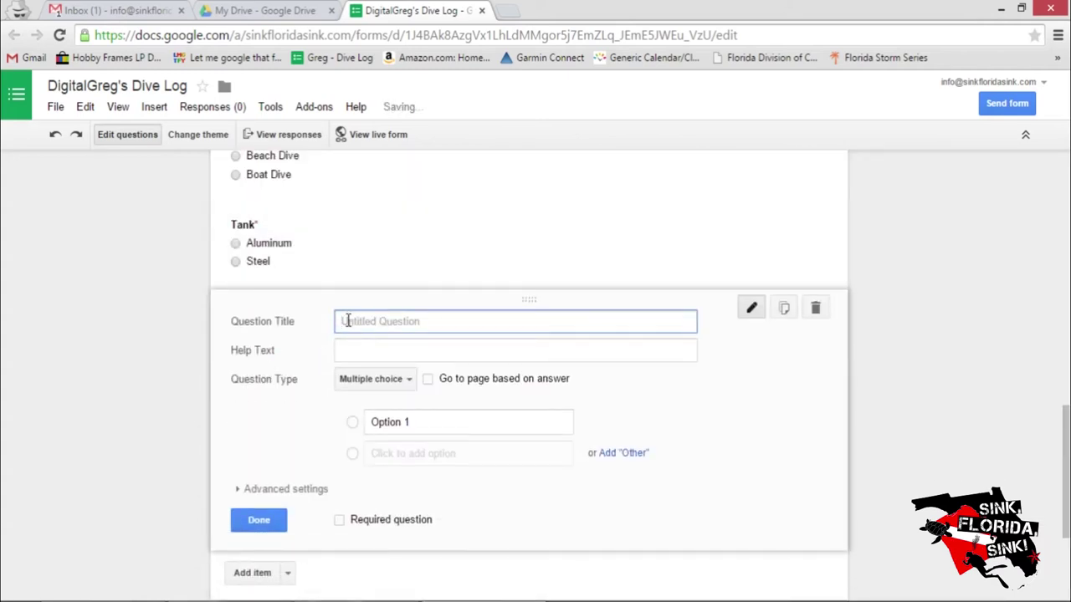
pyautogui.write('Tank S')
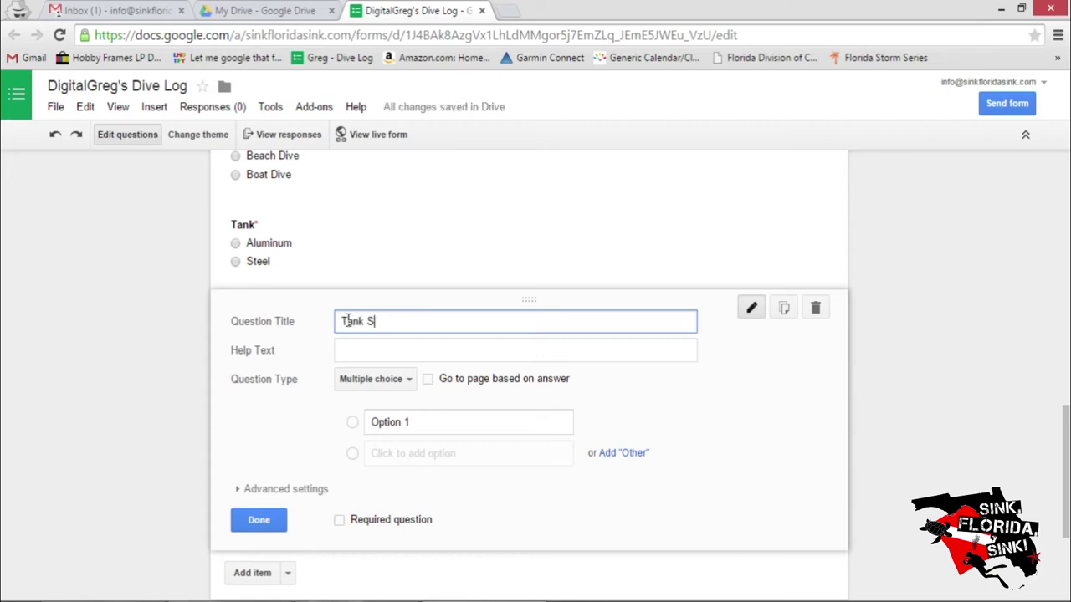
pyautogui.write('ize (cFT)')
pyautogui.click(425, 422)
pyautogui.write('80')
pyautogui.press('Return')
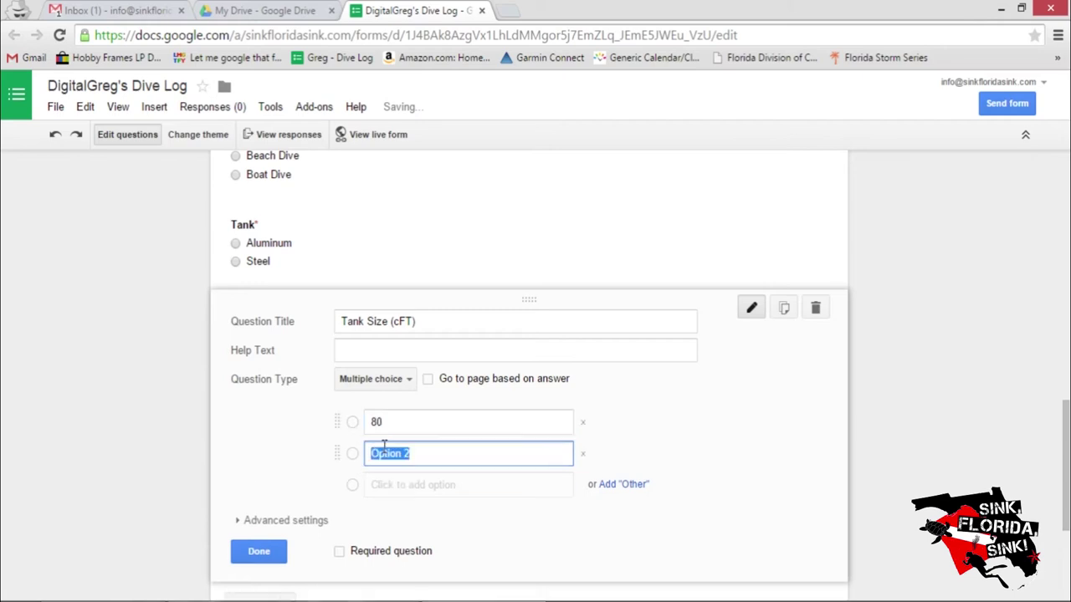
pyautogui.write('100')
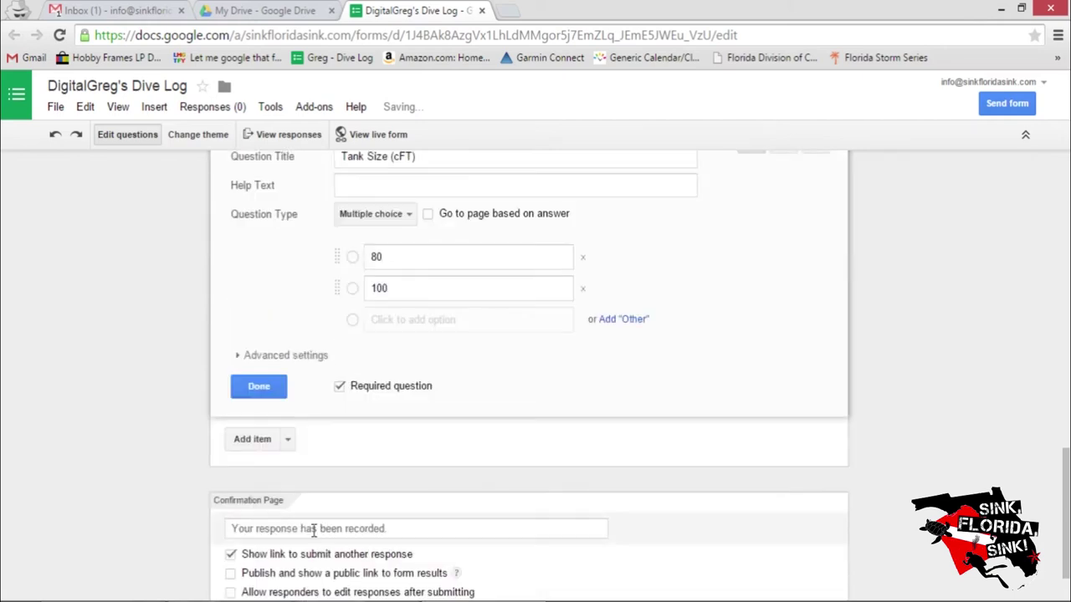
# Add a required Text question titled "Start Pressure (PSI)" below the tank size question.
pyautogui.click(249, 441)
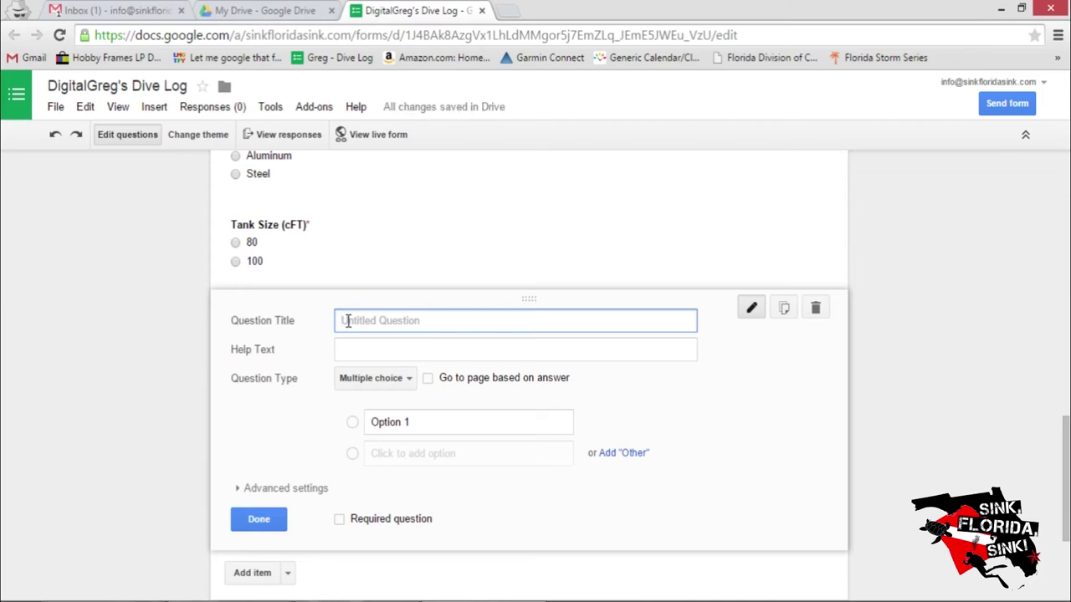
pyautogui.write('Start Pressure (PSI')
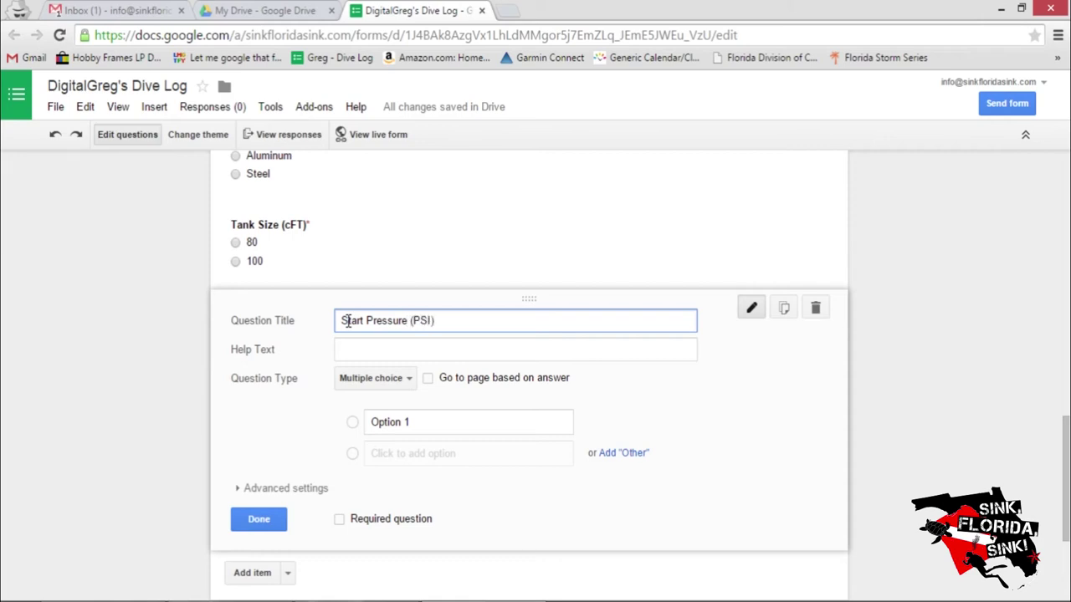
pyautogui.click(377, 378)
pyautogui.click(366, 332)
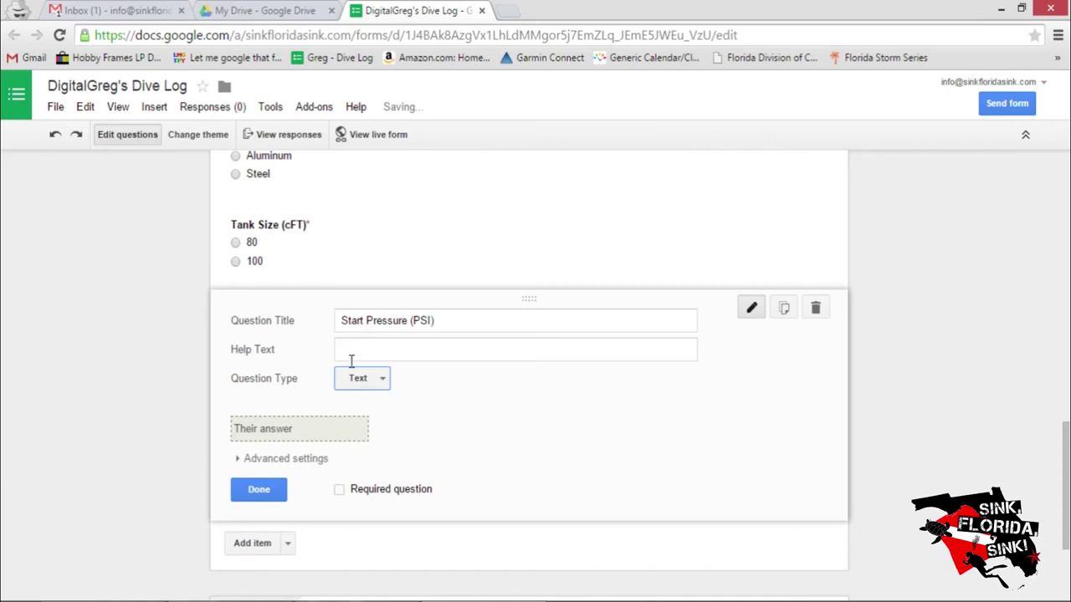
pyautogui.click(339, 490)
# Add a required Text question titled "End Pressure" below the start pressure question.
pyautogui.click(243, 544)
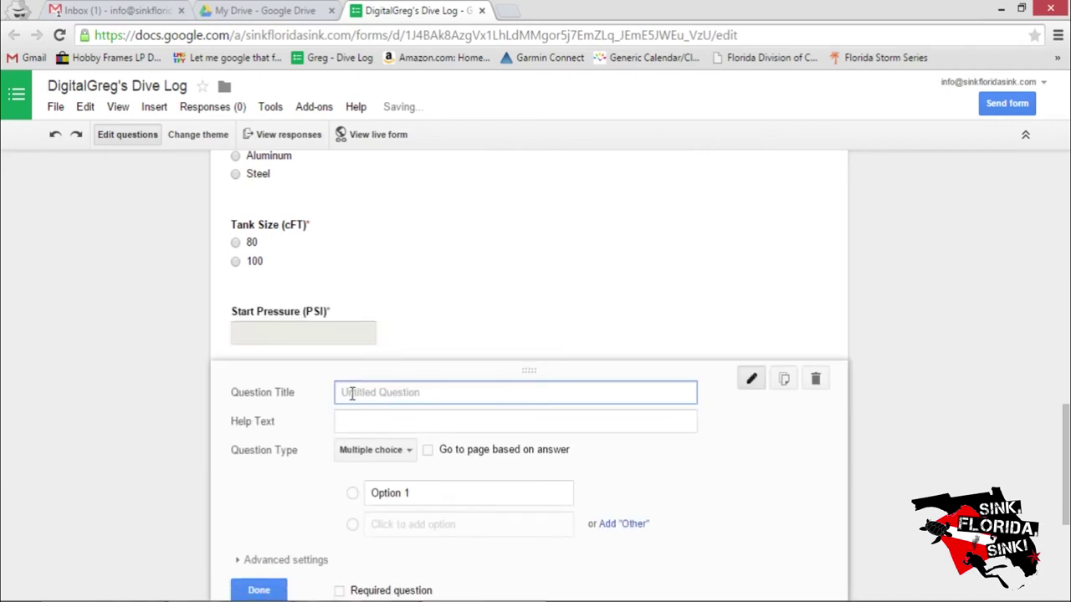
pyautogui.write('End Press')
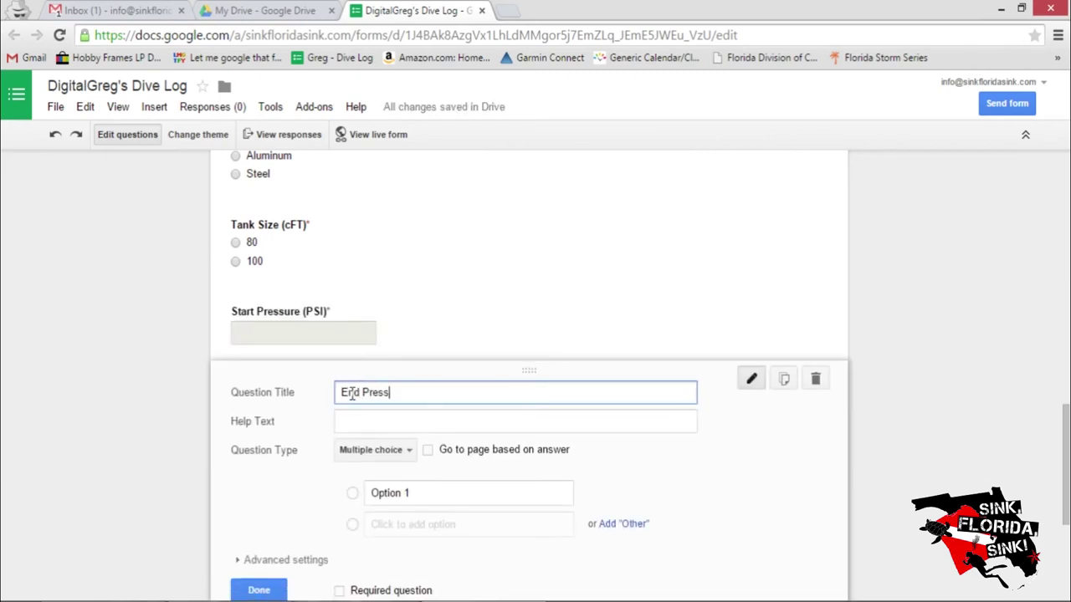
pyautogui.write('ure')
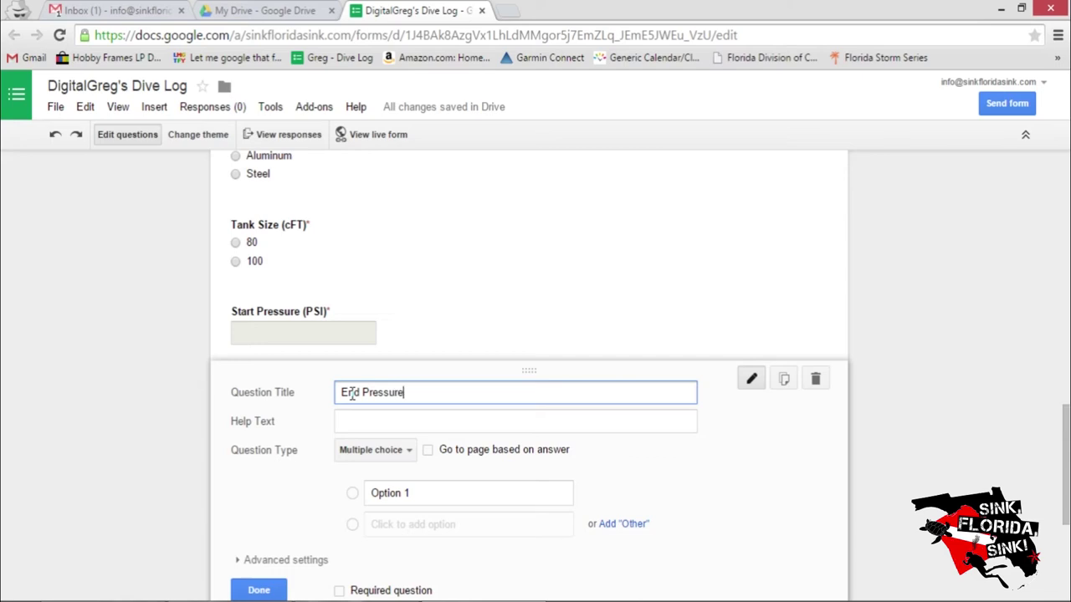
pyautogui.click(368, 450)
pyautogui.click(369, 406)
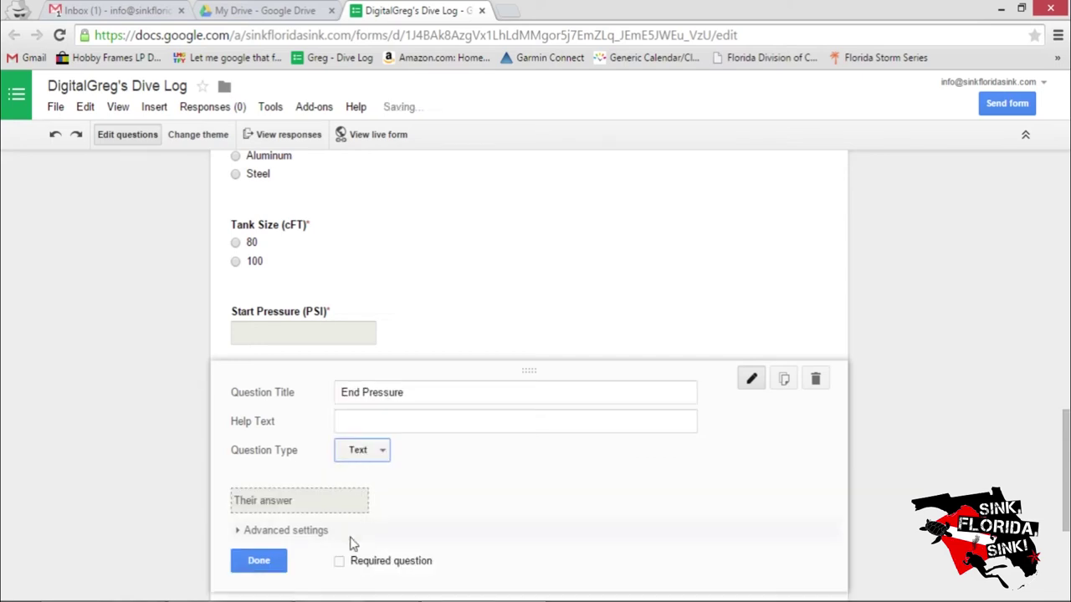
pyautogui.click(338, 562)
pyautogui.scroll(-2, 340, 562)
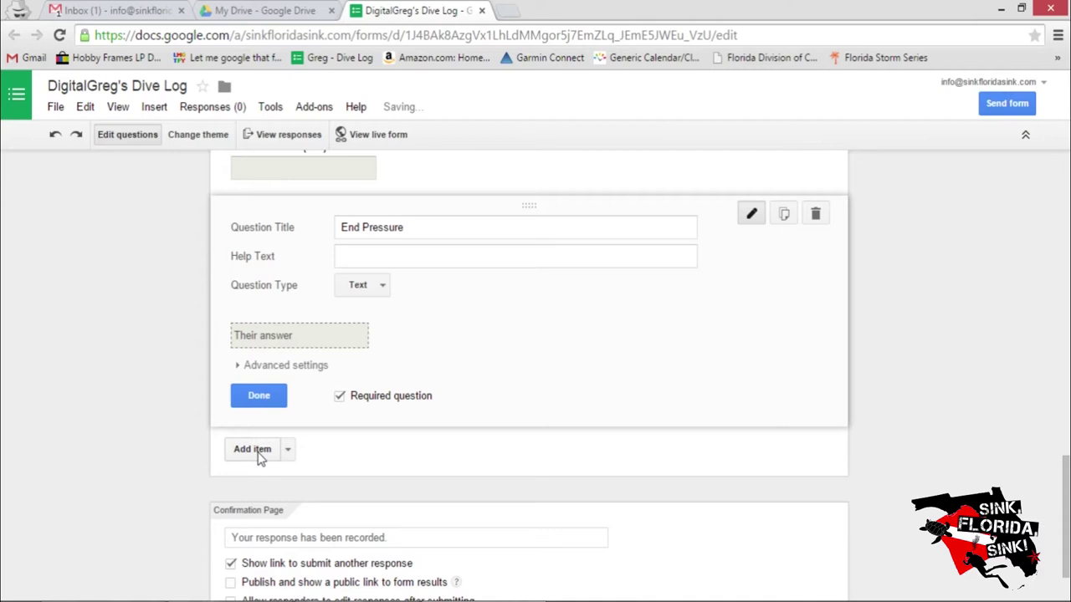
# Add a required multiple-choice question titled "Air Type" with the options "Air", "Nitrox 32%", "Nitrox 36%" and "Other" below the end pressure question.
pyautogui.click(255, 451)
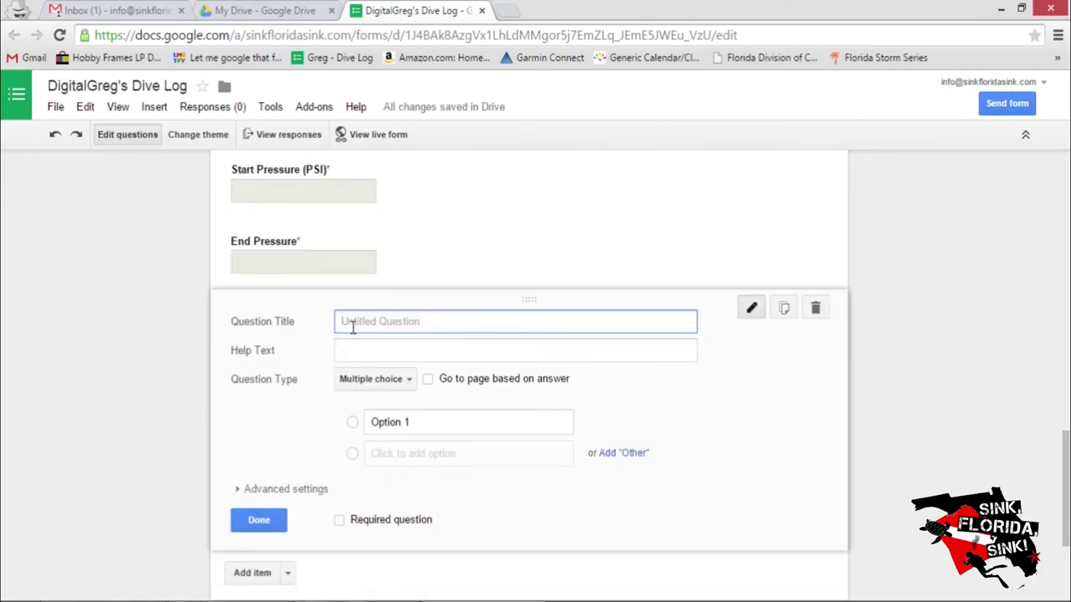
pyautogui.write('Air Type')
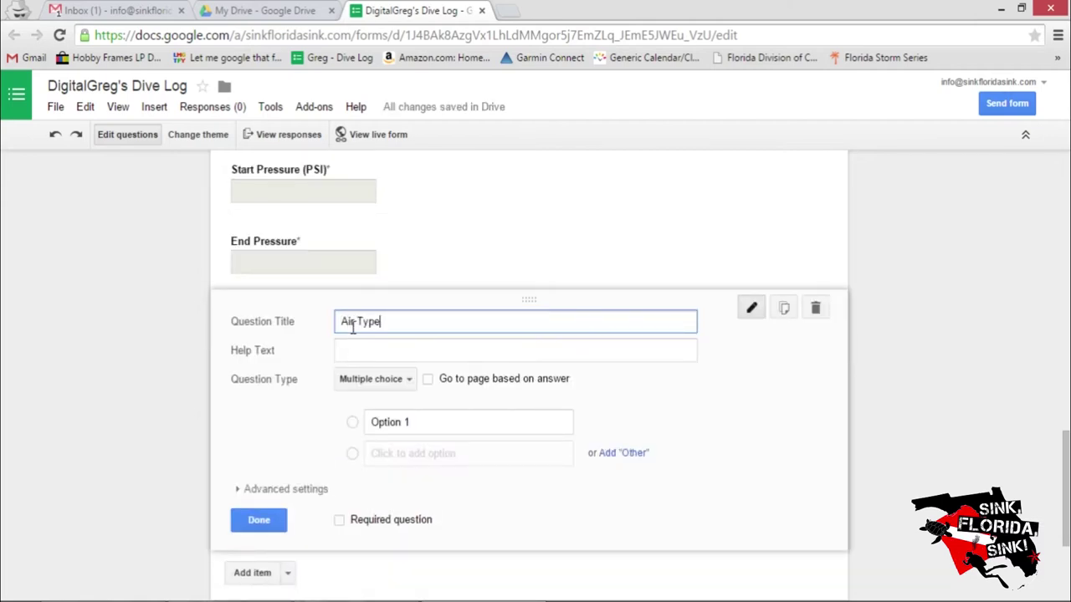
pyautogui.click(404, 421)
pyautogui.write('Air')
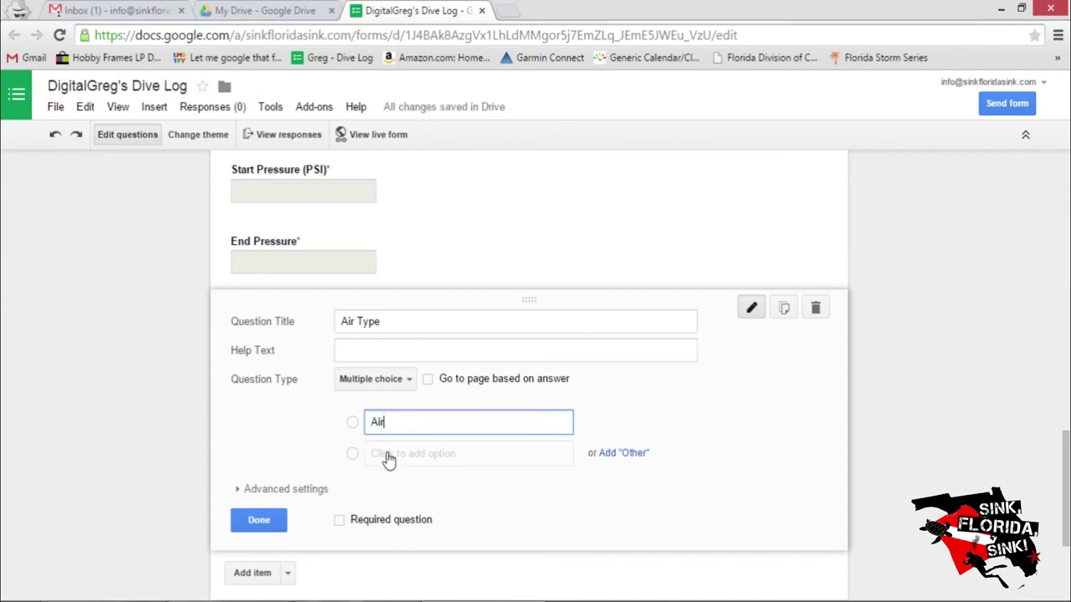
pyautogui.click(381, 453)
pyautogui.write('Ni')
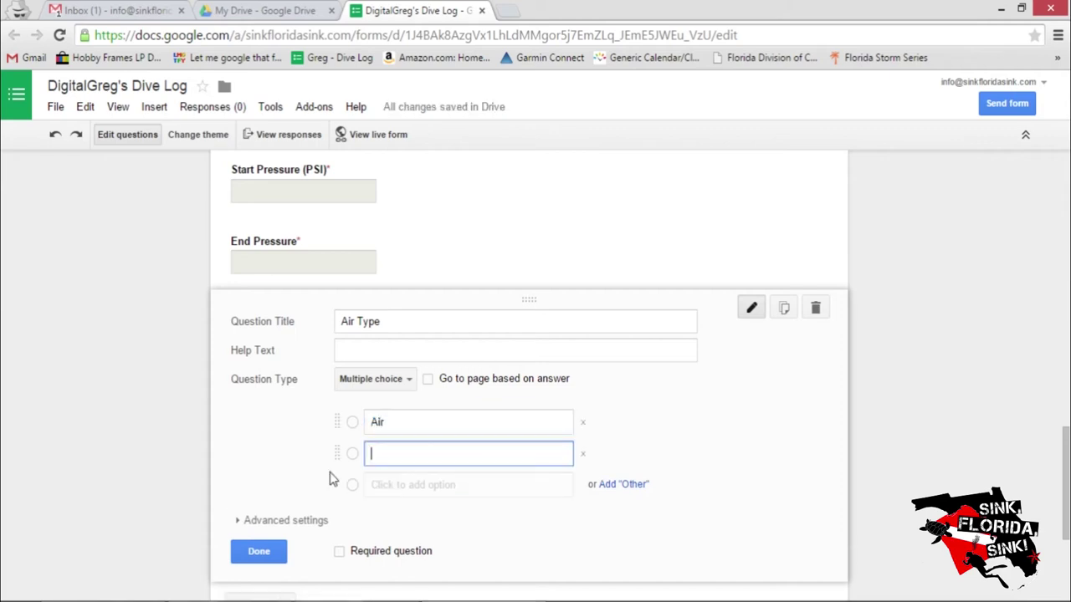
pyautogui.write('trox 32%')
pyautogui.click(392, 485)
pyautogui.write('Nitrox')
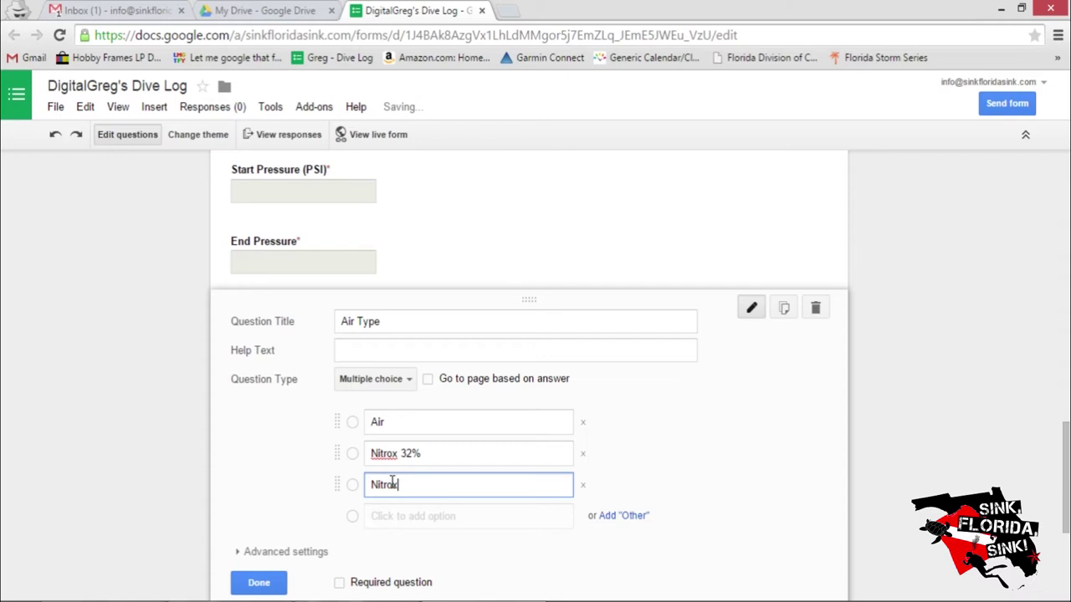
pyautogui.write(' 36%')
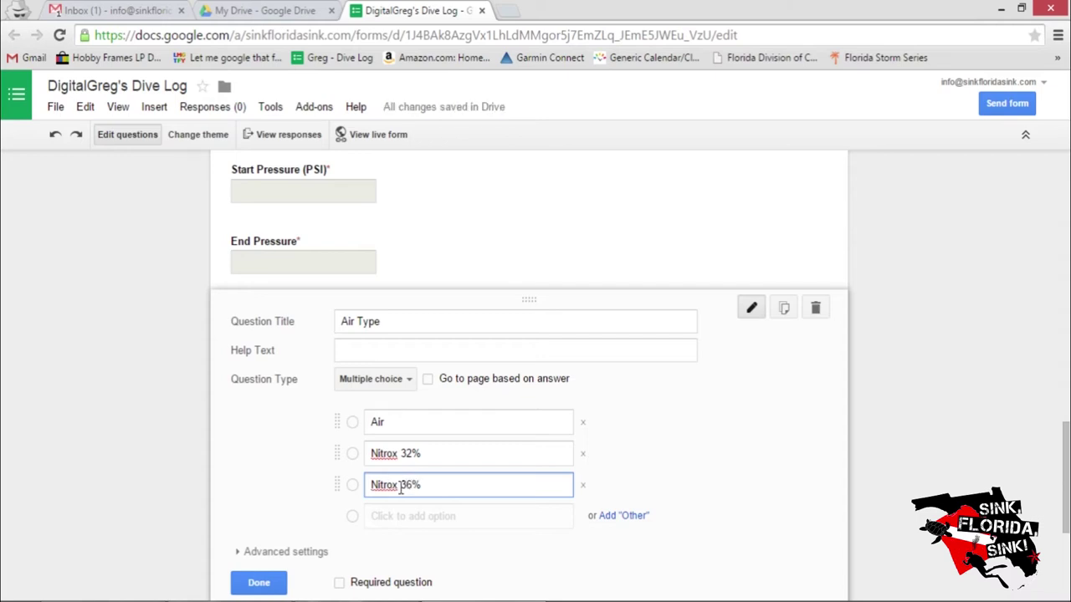
pyautogui.click(623, 516)
pyautogui.scroll(-2, 621, 517)
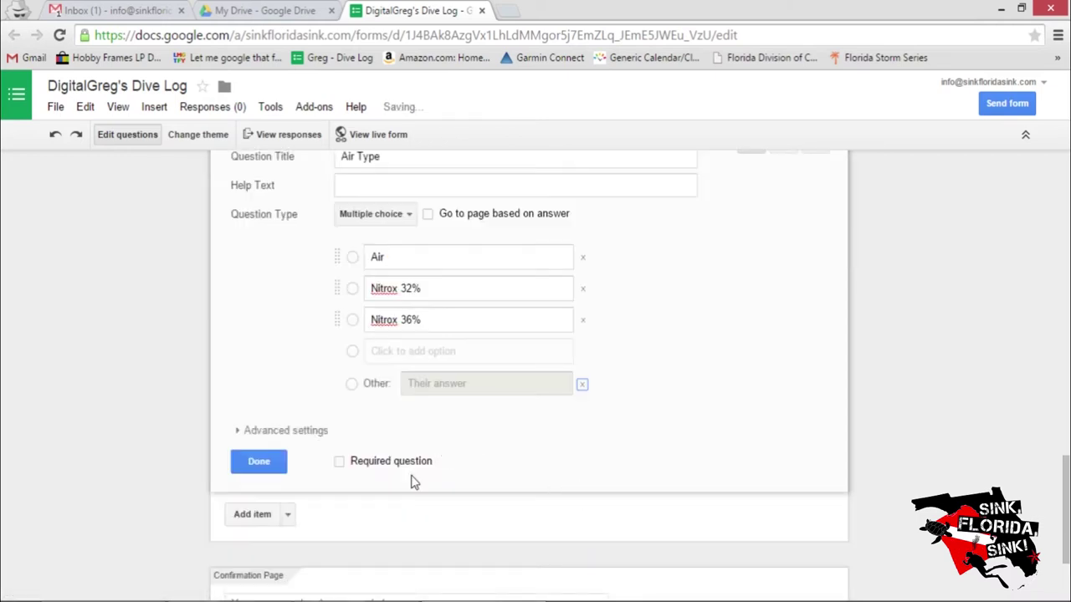
pyautogui.click(382, 463)
# Add a "Choose from a list" question titled "Weights (LBs)" below the air type question.
pyautogui.click(253, 515)
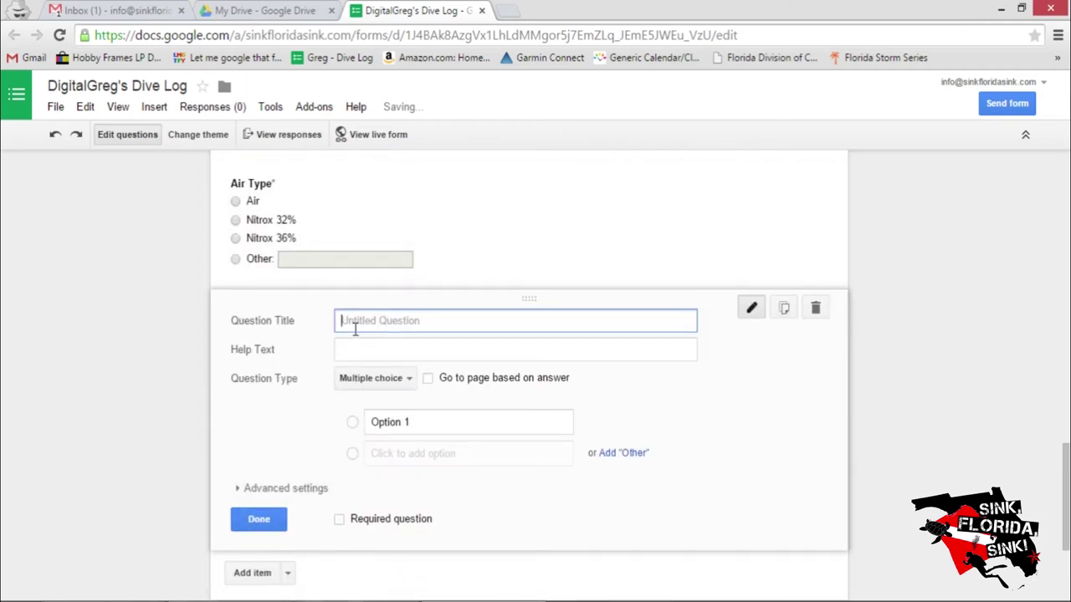
pyautogui.write('W')
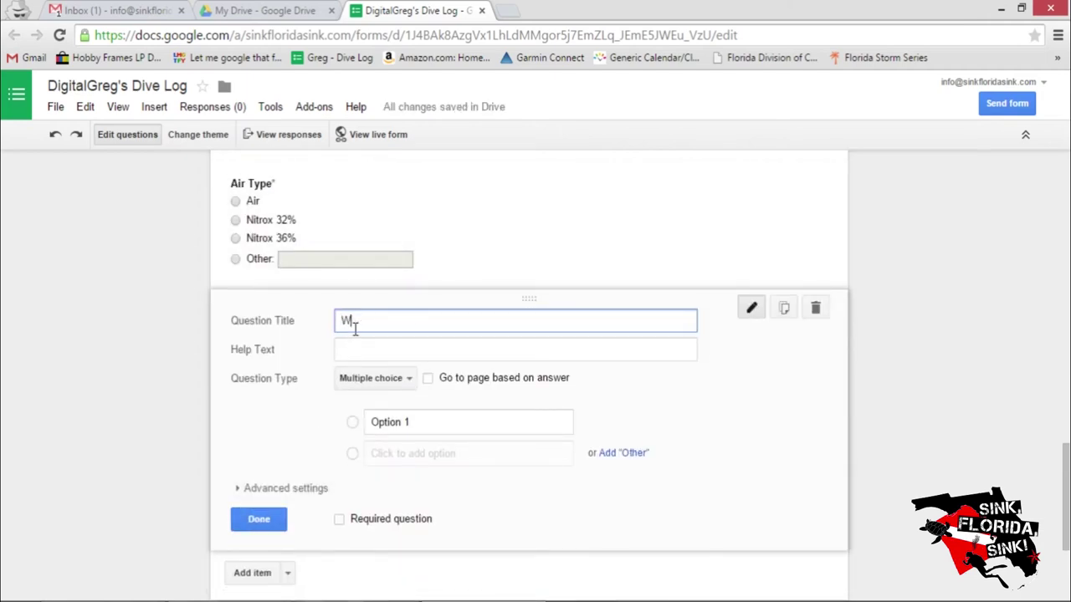
pyautogui.write('eights (LBs')
pyautogui.click(377, 383)
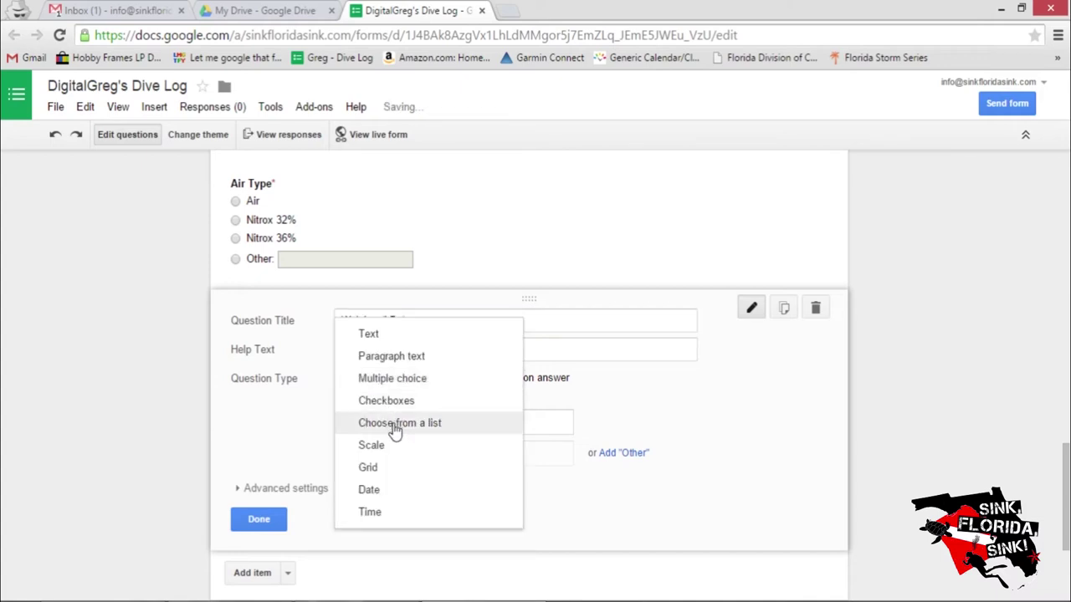
pyautogui.click(395, 430)
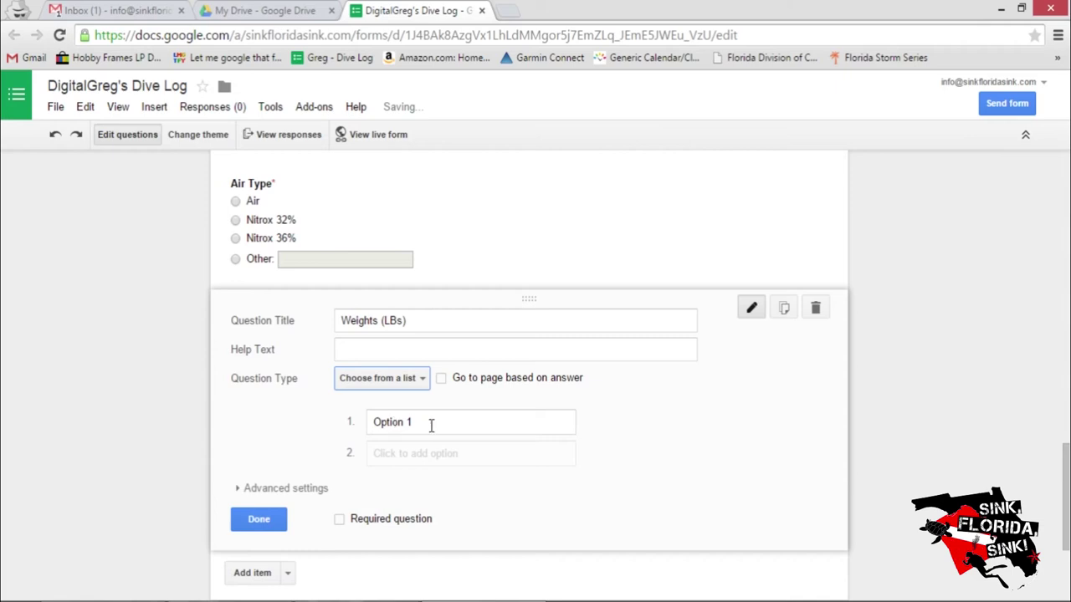
# Give the weights question the list options 10, 11, 12, 13, 14, 15 and 16, and make it required.
pyautogui.click(418, 426)
pyautogui.write('10')
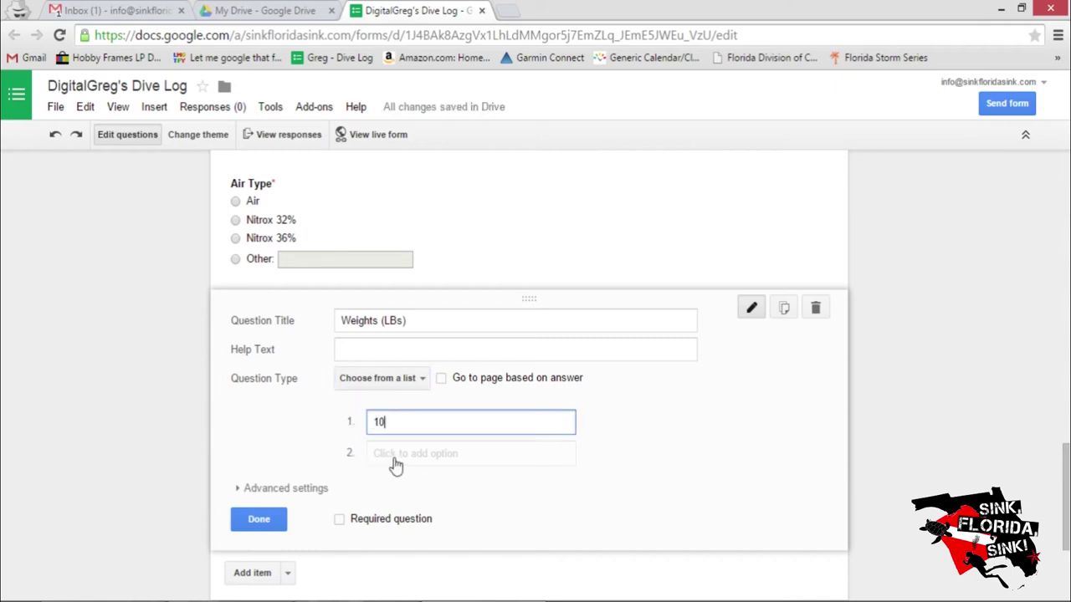
pyautogui.click(385, 456)
pyautogui.write('11')
pyautogui.click(381, 490)
pyautogui.write('12')
pyautogui.press('Return')
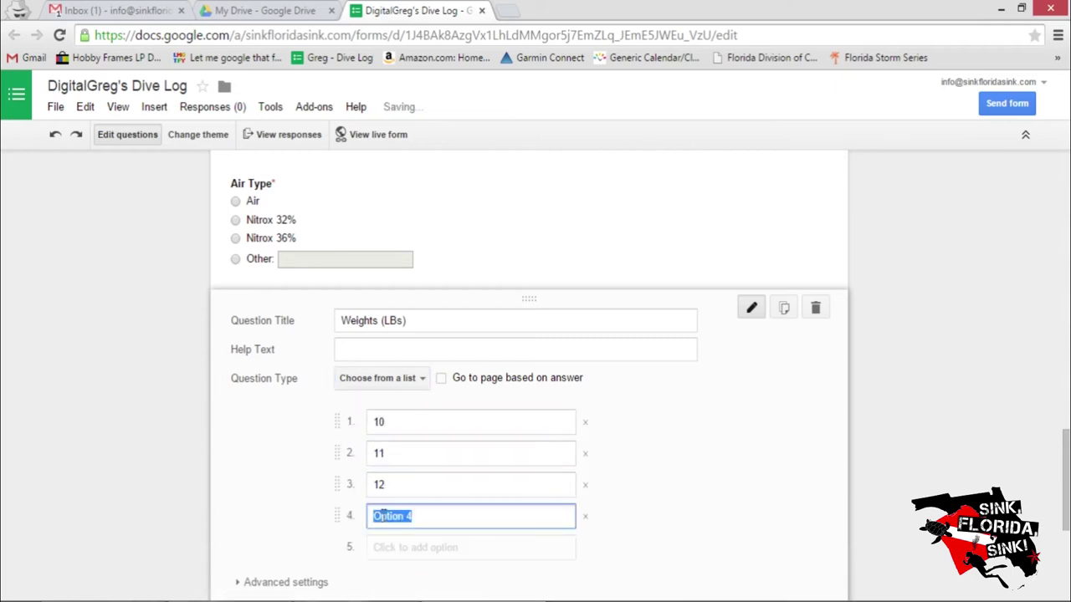
pyautogui.write('13')
pyautogui.click(389, 548)
pyautogui.write('14')
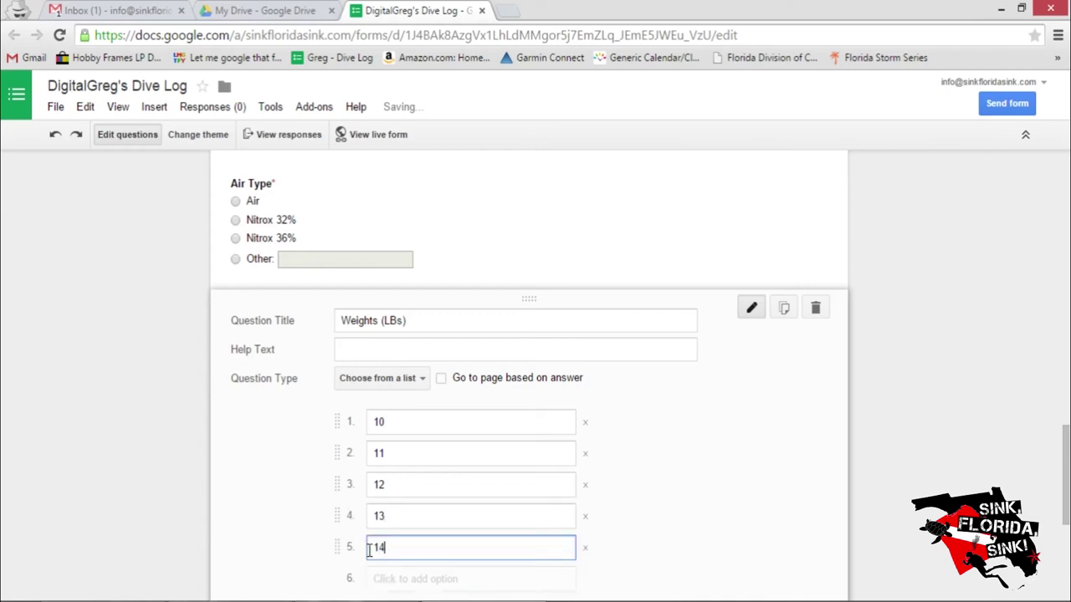
pyautogui.press('Return')
pyautogui.write('15')
pyautogui.scroll(-1, 376, 556)
pyautogui.click(381, 524)
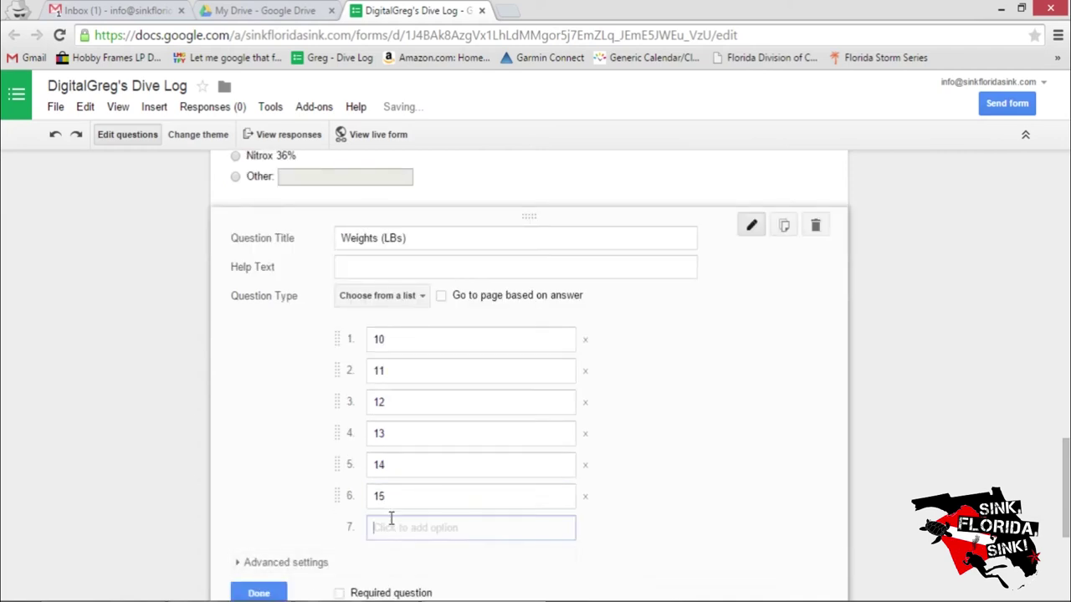
pyautogui.write('16')
pyautogui.scroll(-1, 307, 523)
pyautogui.click(339, 542)
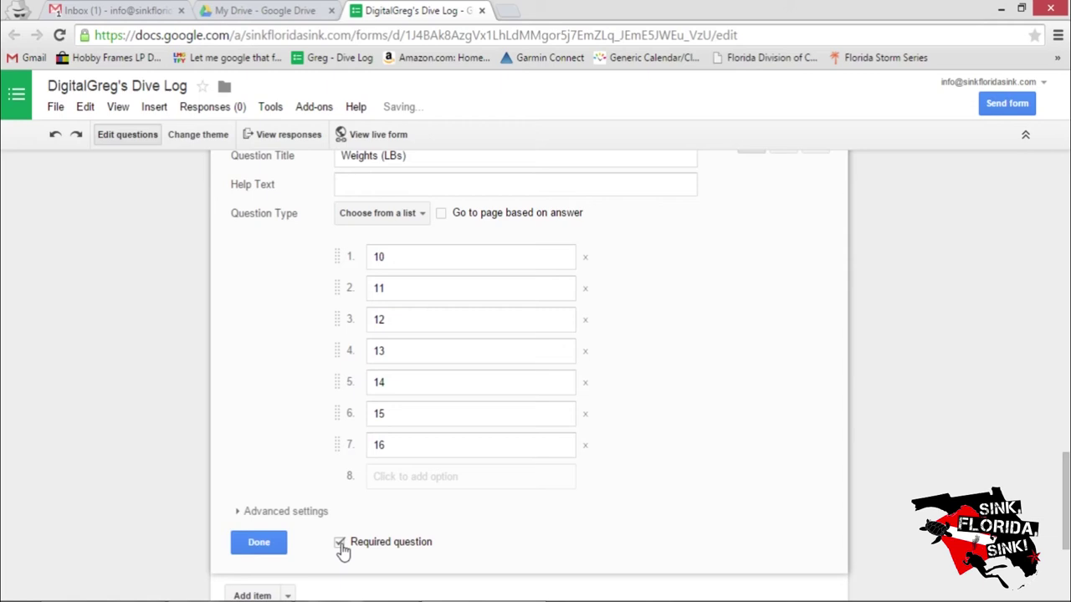
# Add a "Choose from a list" question titled "Dive Suit" below the weights question.
pyautogui.scroll(-1, 342, 548)
pyautogui.click(252, 514)
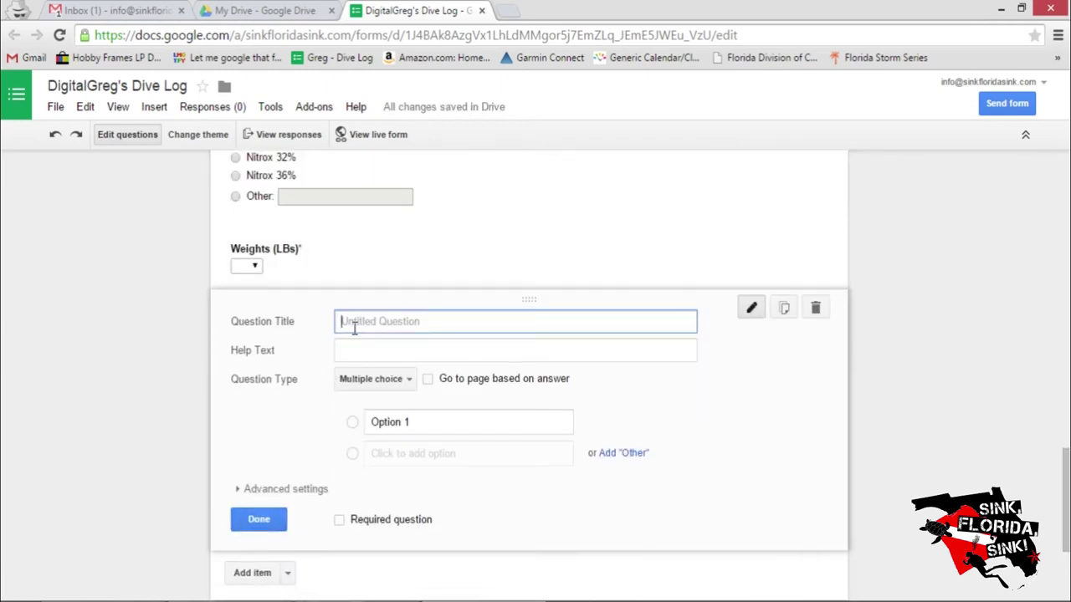
pyautogui.write('Dive Suit')
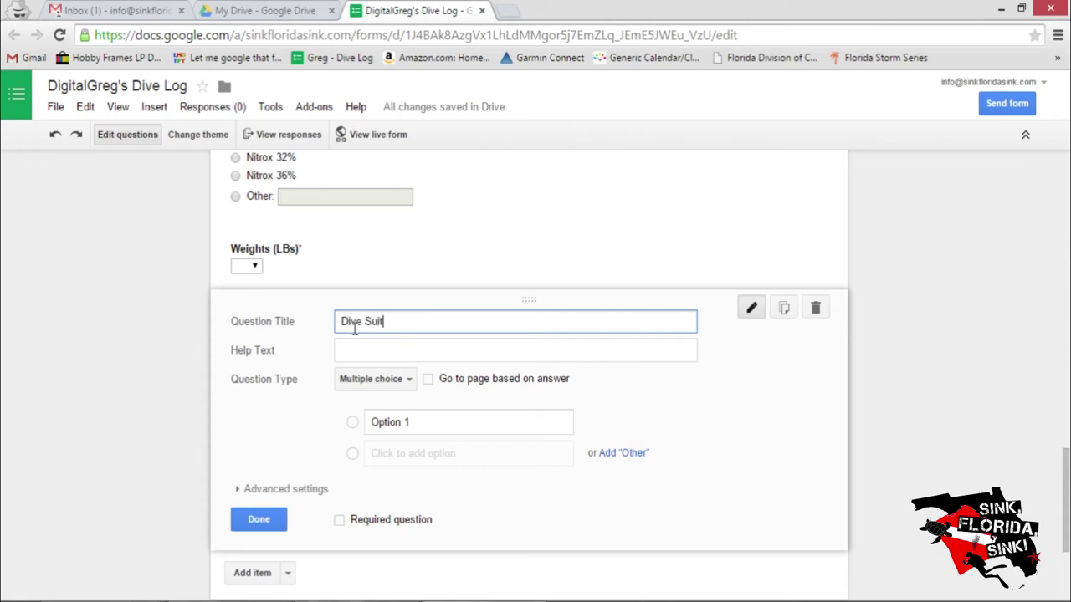
pyautogui.click(374, 378)
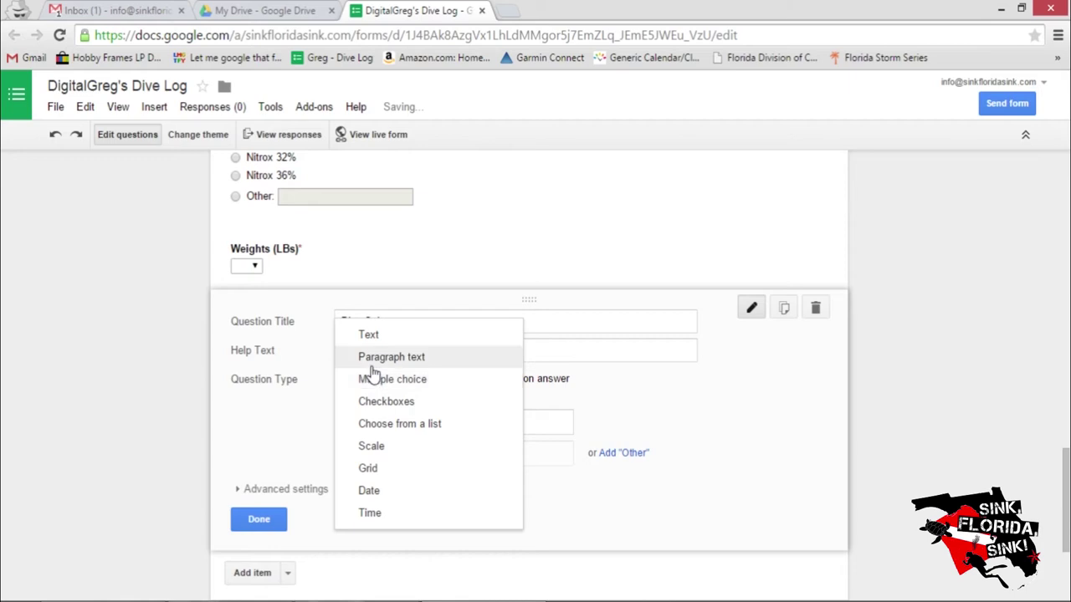
pyautogui.click(389, 425)
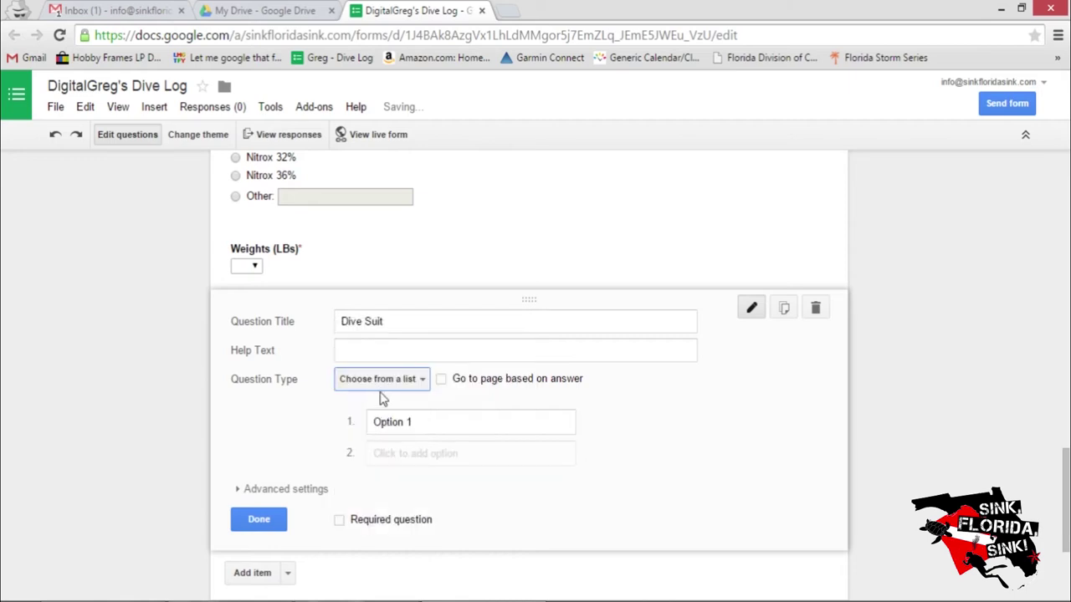
# Give the dive suit question the options "Rash Guard", "Wet Suit (3mm)" and "Wet Suit (7/5mm)", and make it required.
pyautogui.click(423, 421)
pyautogui.write('R')
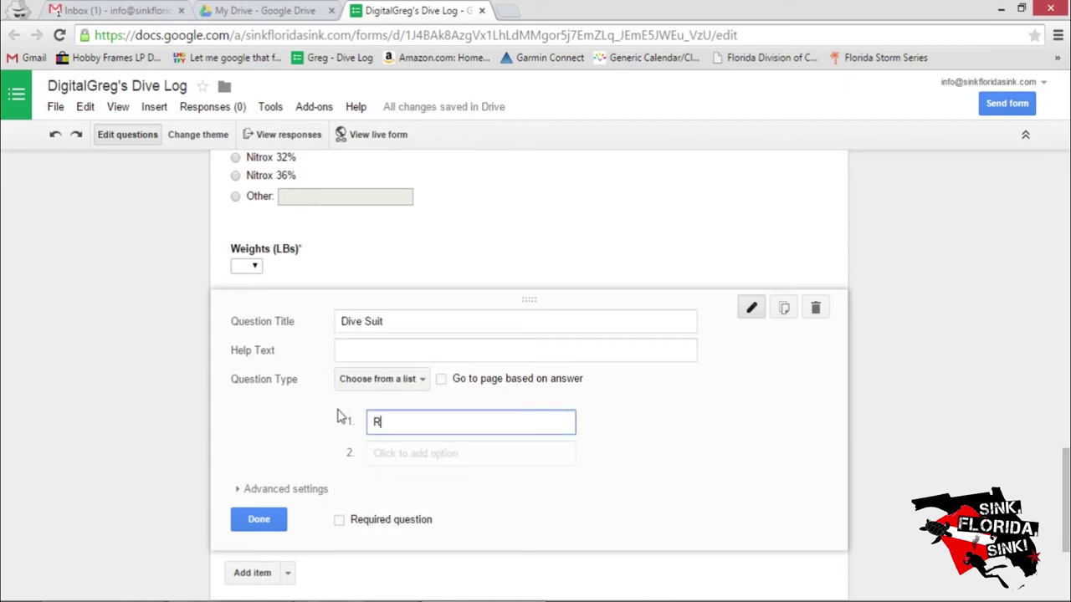
pyautogui.write('ash Guard')
pyautogui.click(400, 456)
pyautogui.press('BackSpace')
pyautogui.write('Wet')
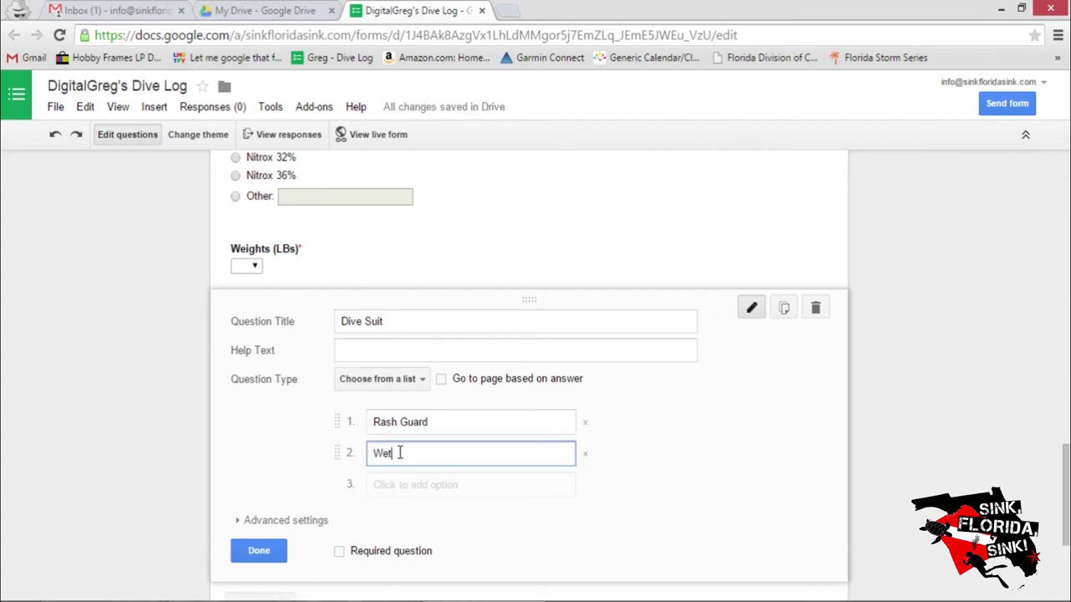
pyautogui.write(' Suit (3mm)')
pyautogui.click(405, 486)
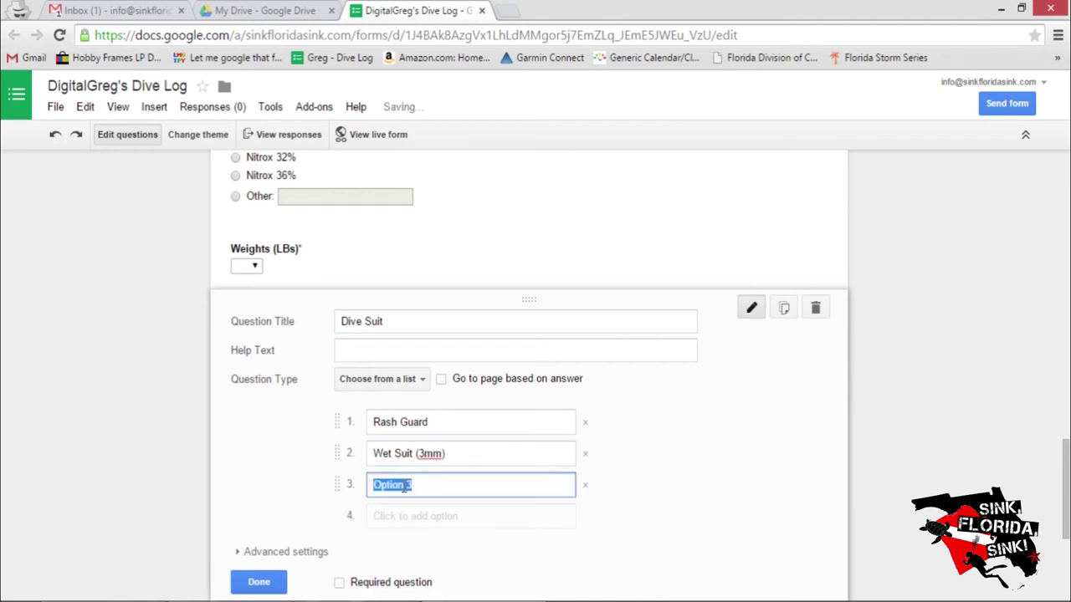
pyautogui.write('Wet Suit')
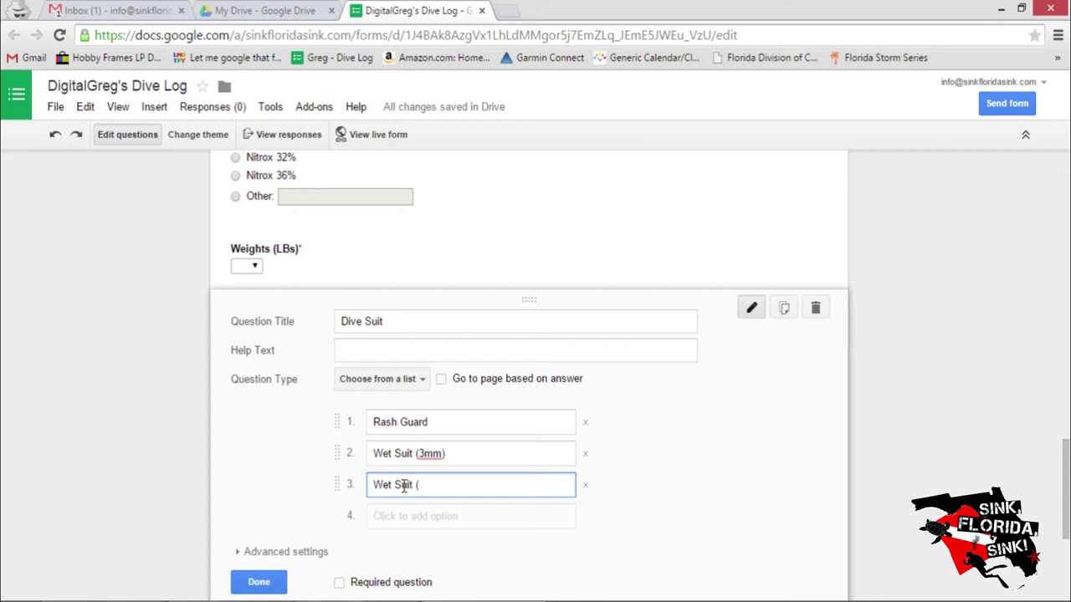
pyautogui.write(' (7/5mm)')
pyautogui.scroll(-2, 394, 481)
pyautogui.click(339, 501)
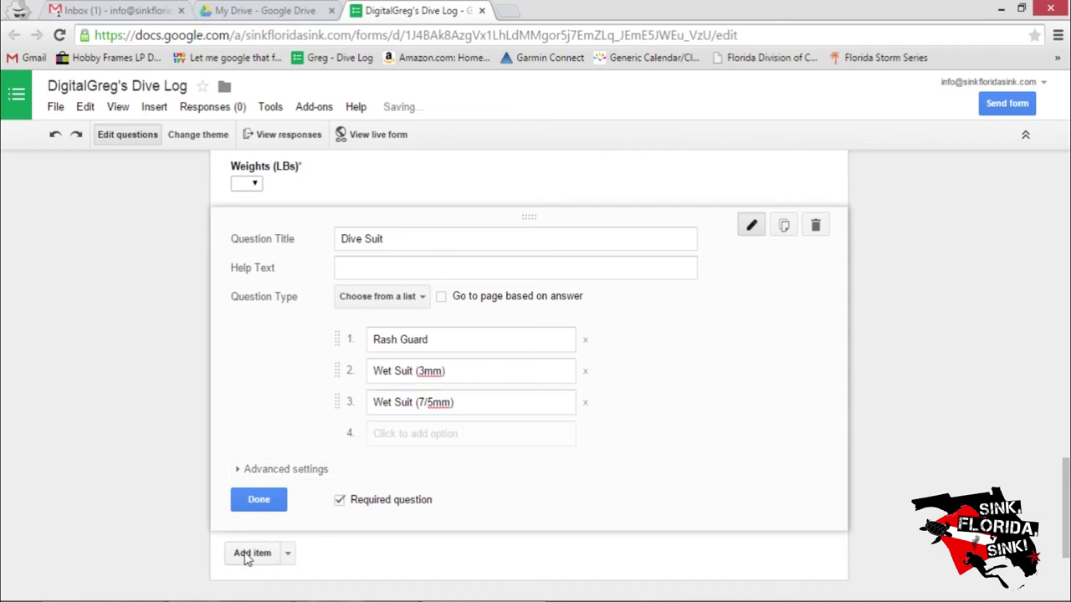
# Add a required multiple-choice question titled "Repetitive Dive" with the options "No" and "Yes" below the dive suit question.
pyautogui.click(246, 555)
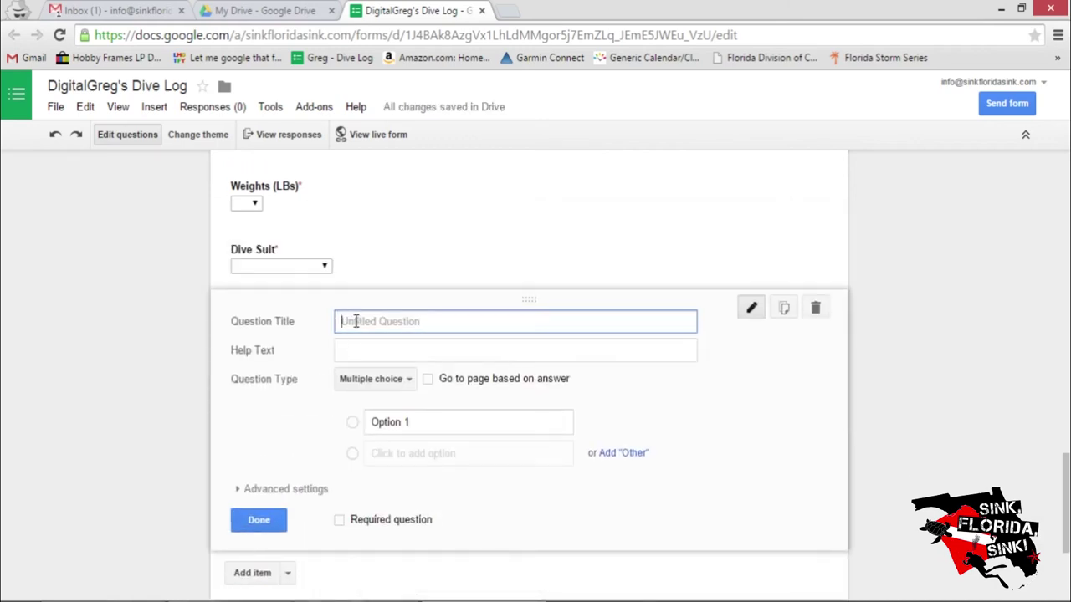
pyautogui.write('Repetitive Dive')
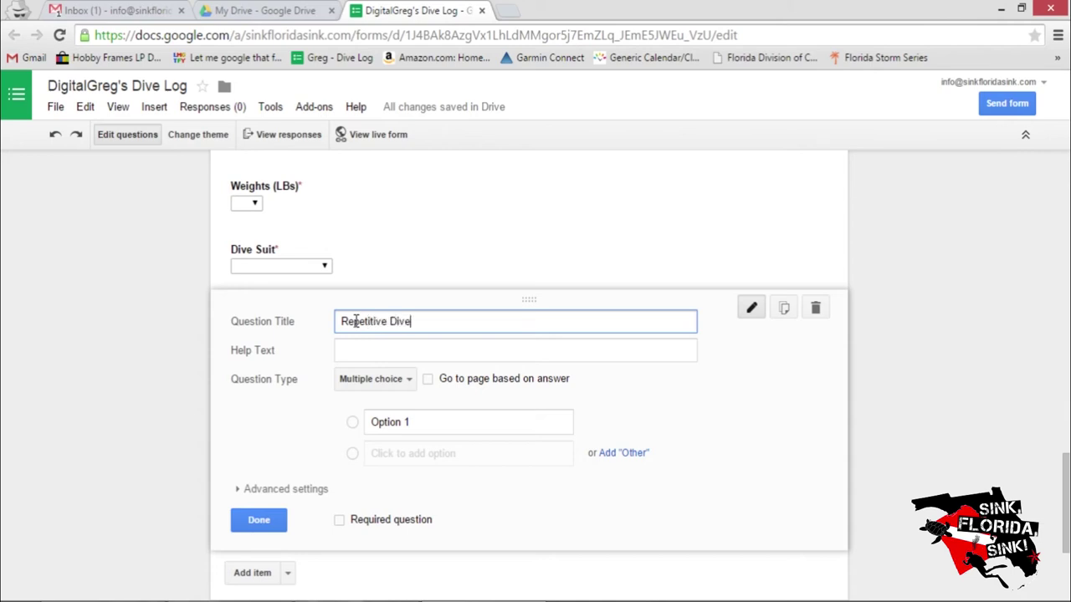
pyautogui.click(420, 421)
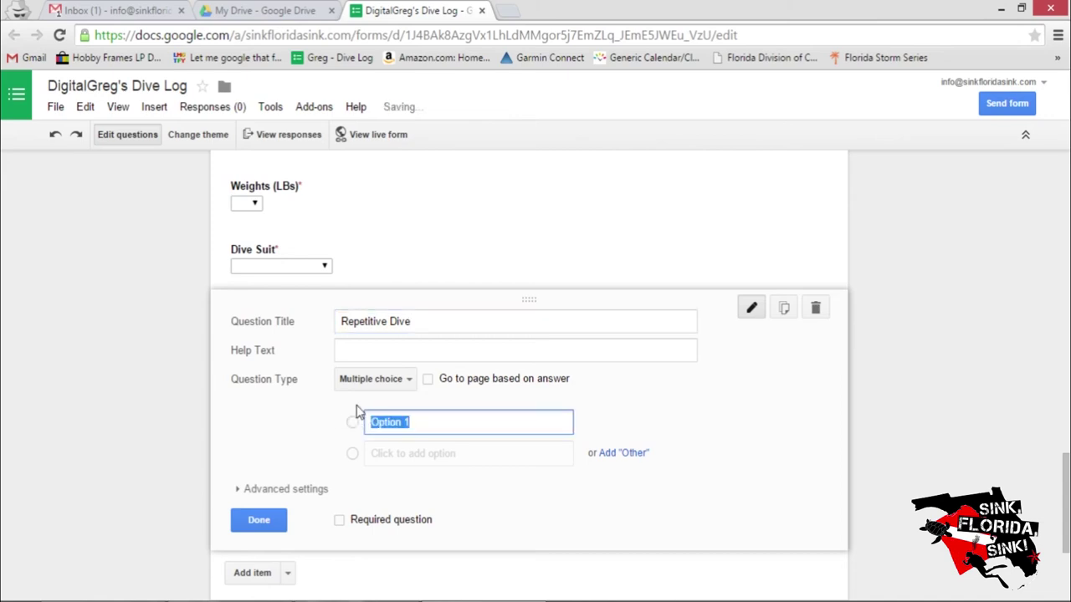
pyautogui.write('No')
pyautogui.click(398, 449)
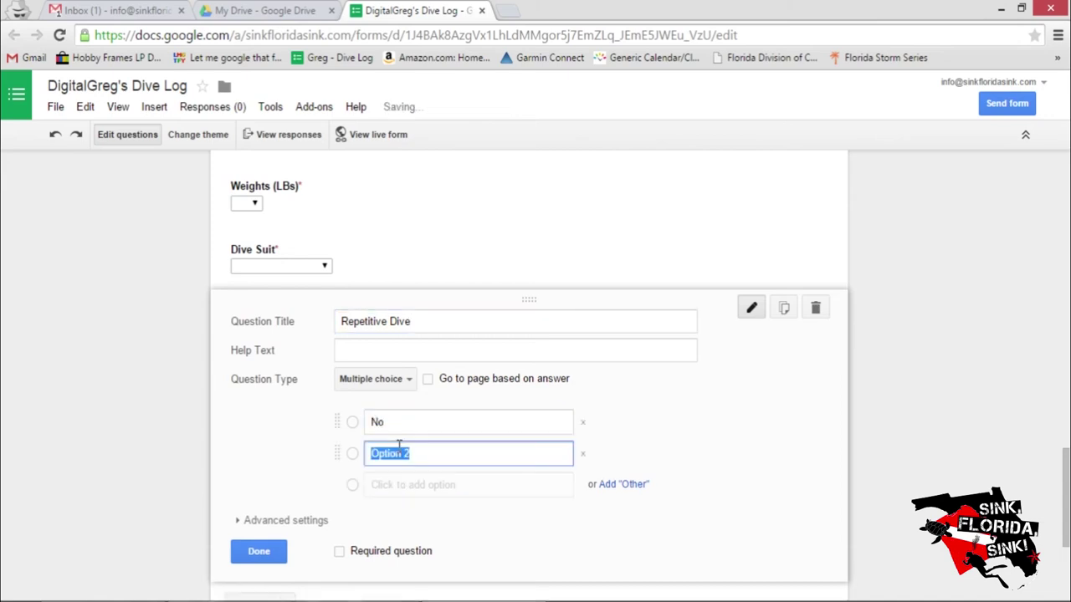
pyautogui.write('Yes')
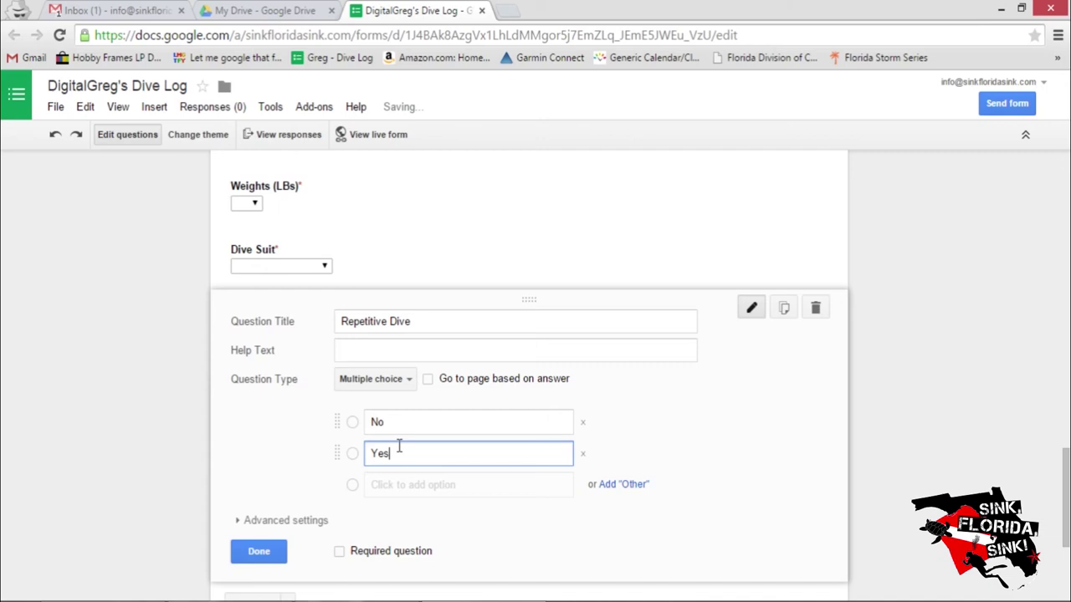
pyautogui.click(341, 553)
pyautogui.scroll(-1, 345, 559)
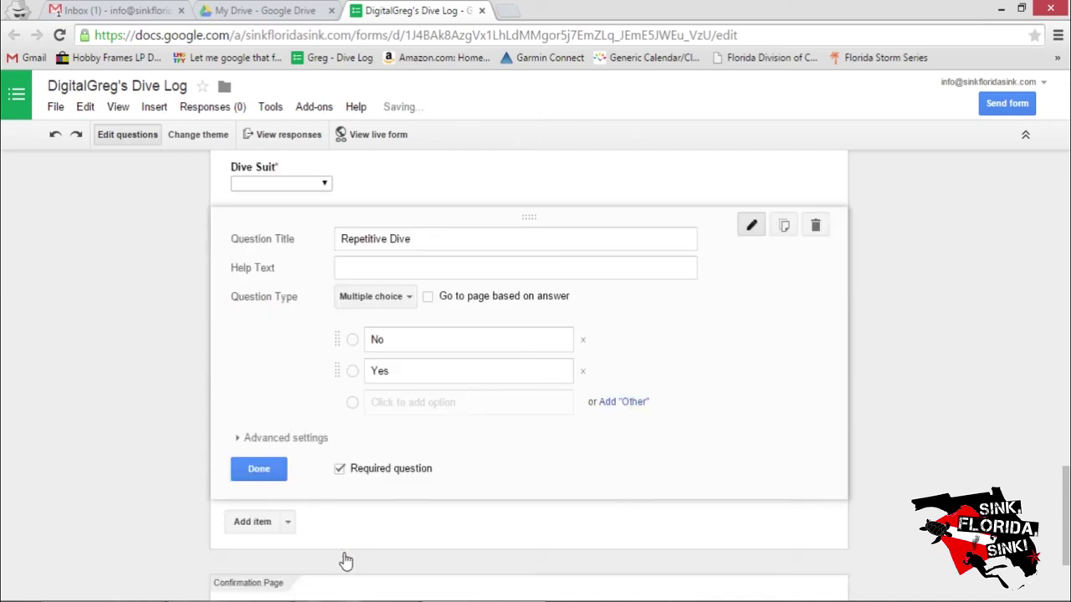
# Add a Text question titled "Dive Buddy" below the repetitive dive question.
pyautogui.click(252, 527)
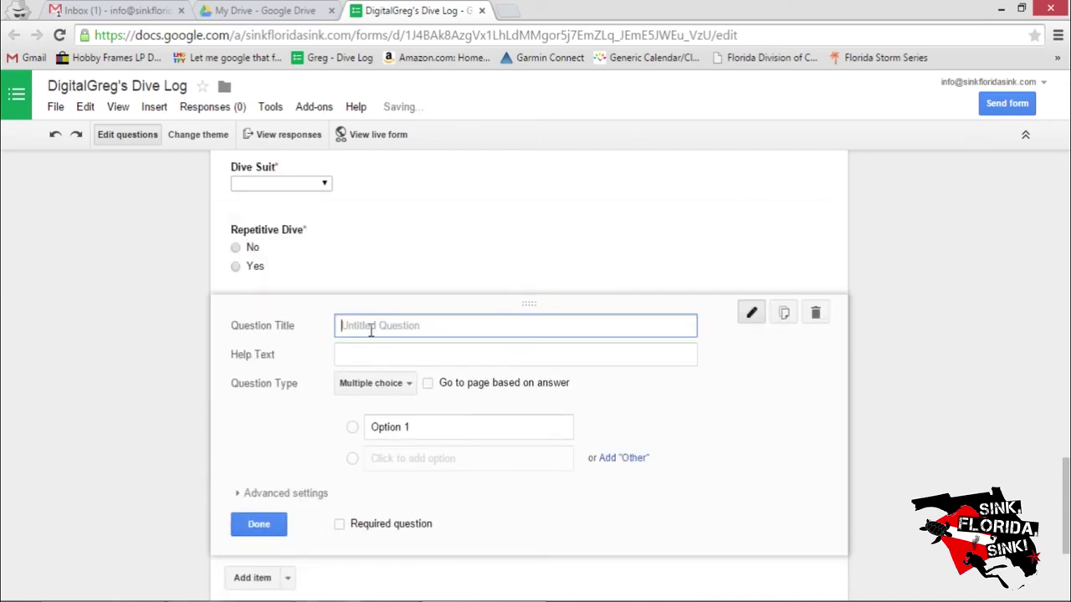
pyautogui.write('Dive Bud')
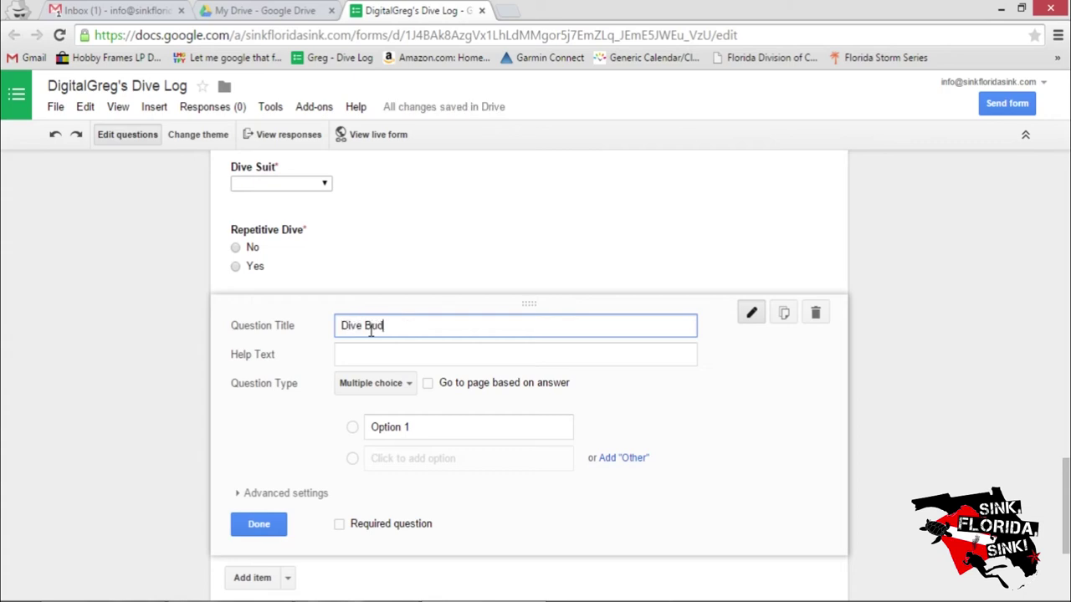
pyautogui.write('dy')
pyautogui.click(347, 384)
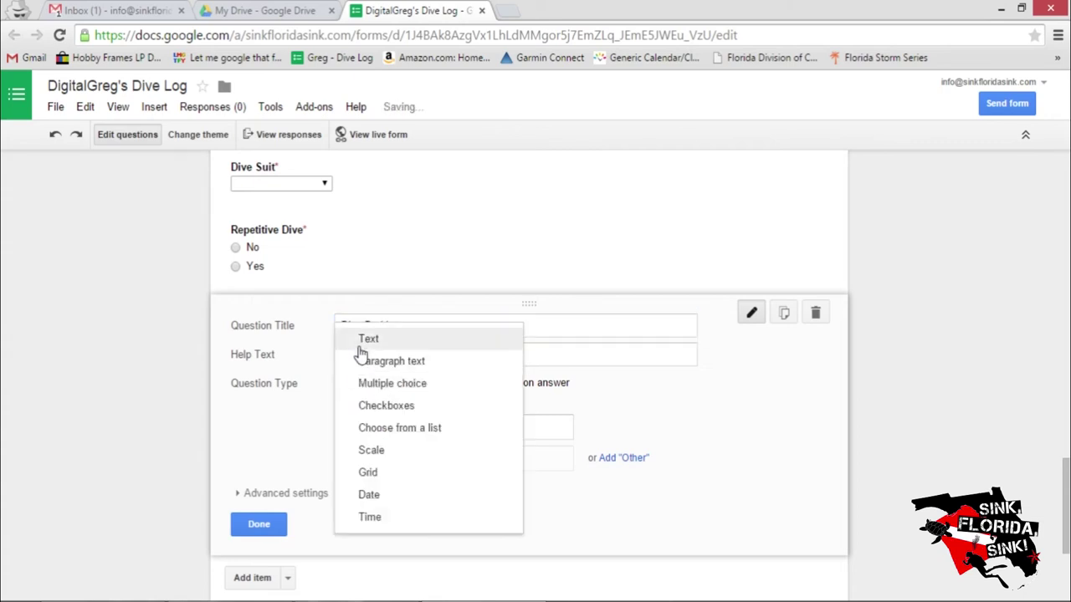
pyautogui.click(359, 343)
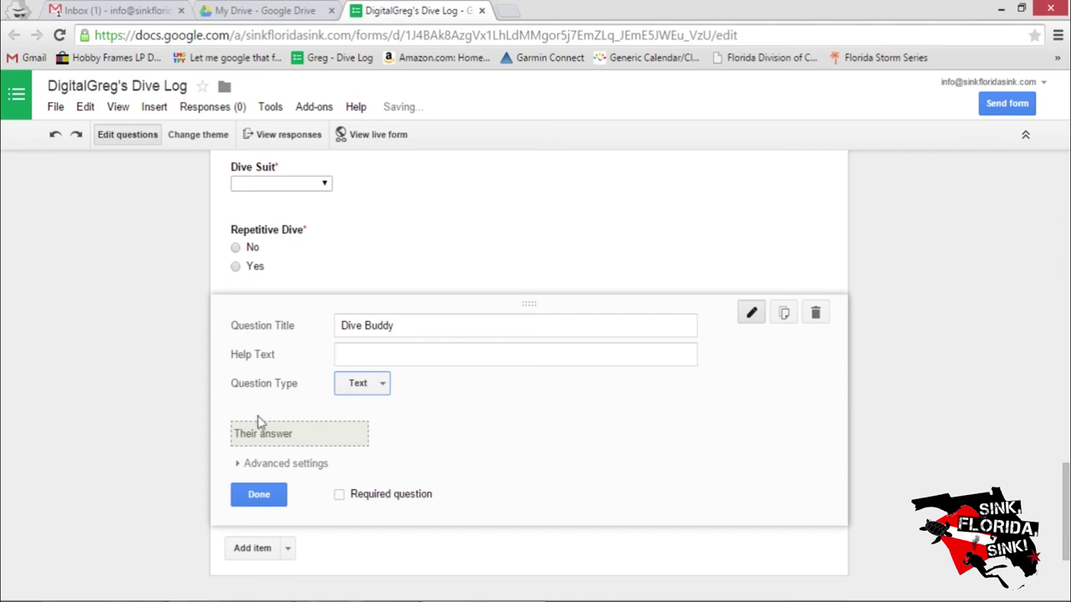
# Add a Paragraph text question titled "Comment About Dive" below the dive buddy question.
pyautogui.click(253, 548)
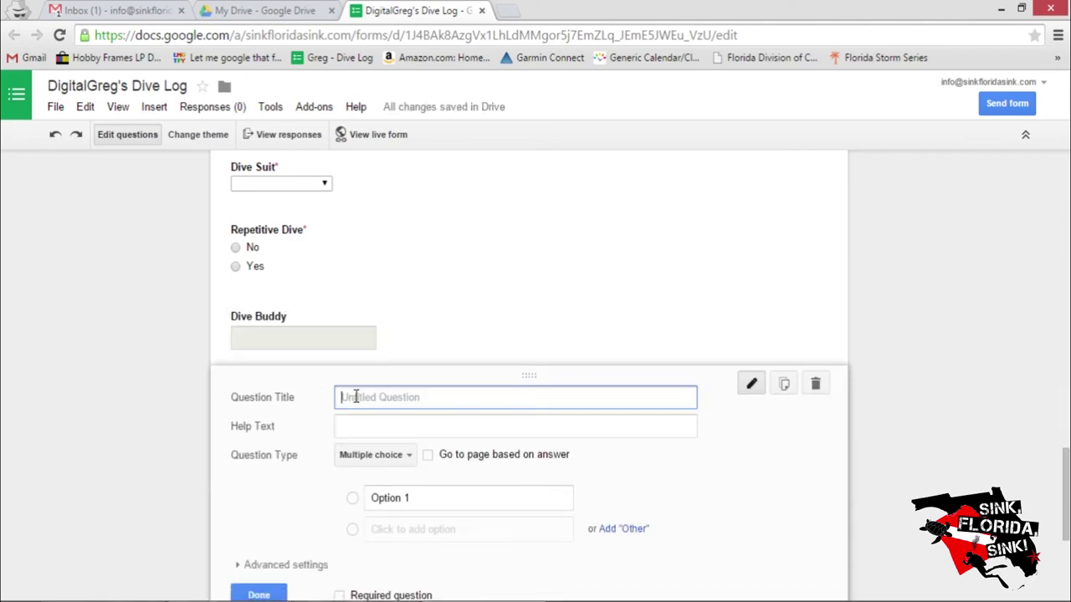
pyautogui.write('Comment About D')
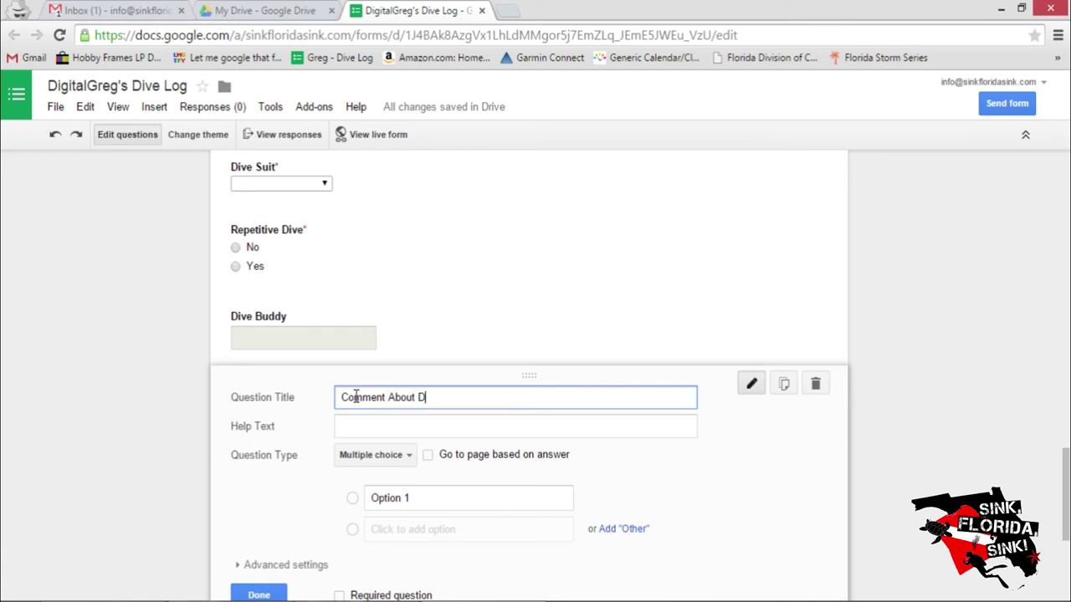
pyautogui.write('ive')
pyautogui.click(376, 454)
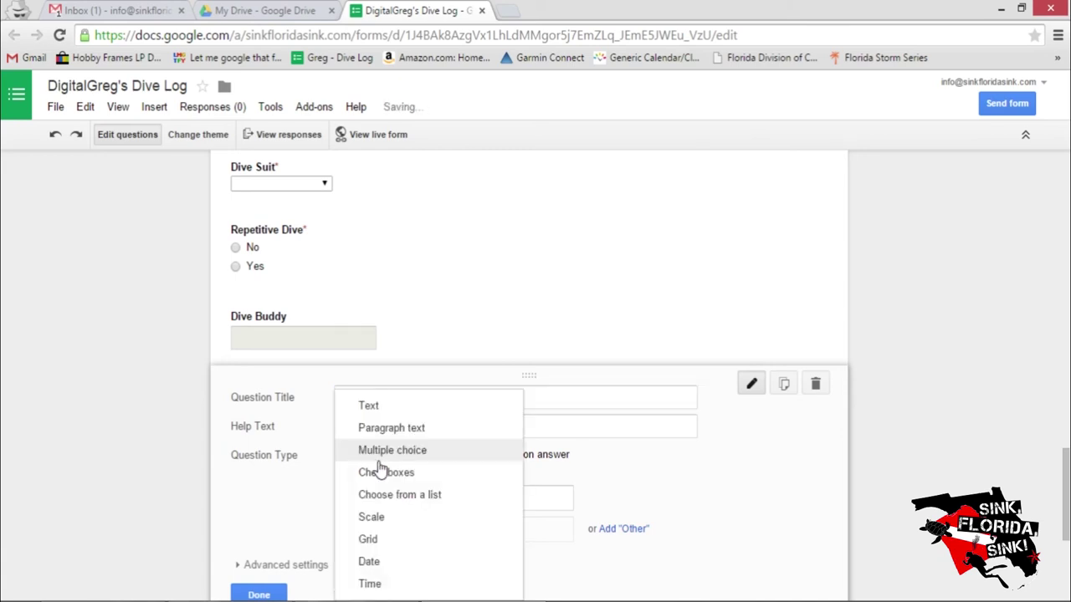
pyautogui.click(377, 428)
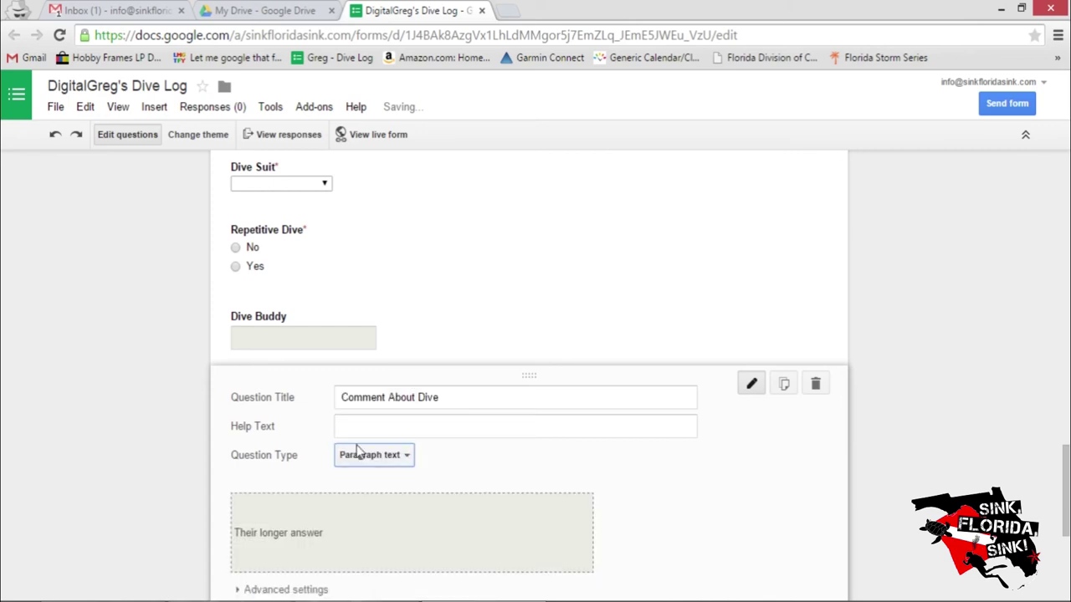
pyautogui.scroll(-1, 358, 452)
pyautogui.click(261, 540)
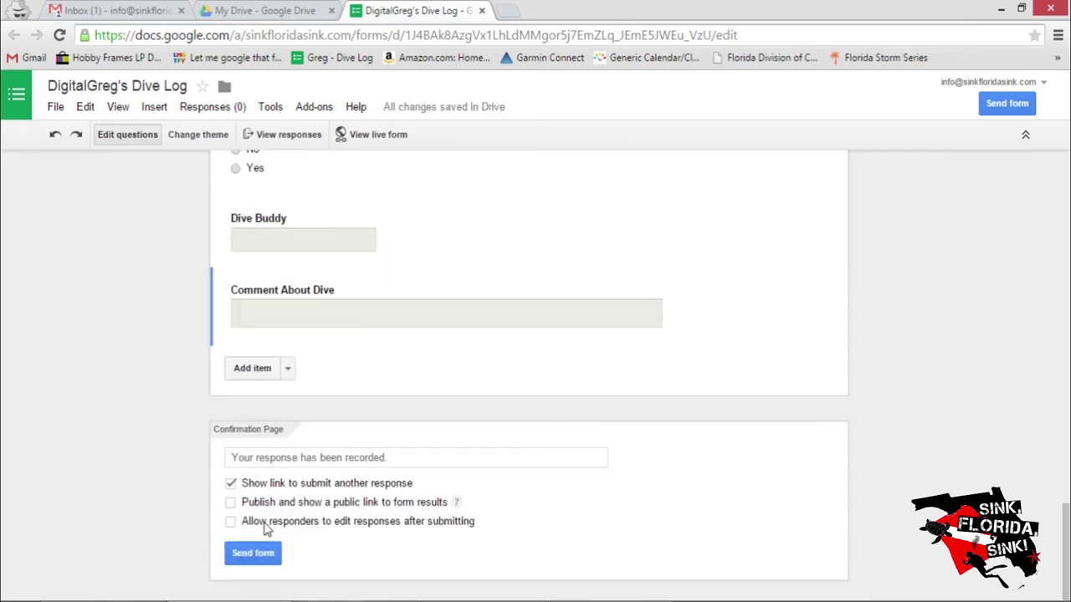
# Open the live form and enter dive number 1, city "Riviera Beach" and dive site "Blue Heron Bridge".
pyautogui.click(371, 136)
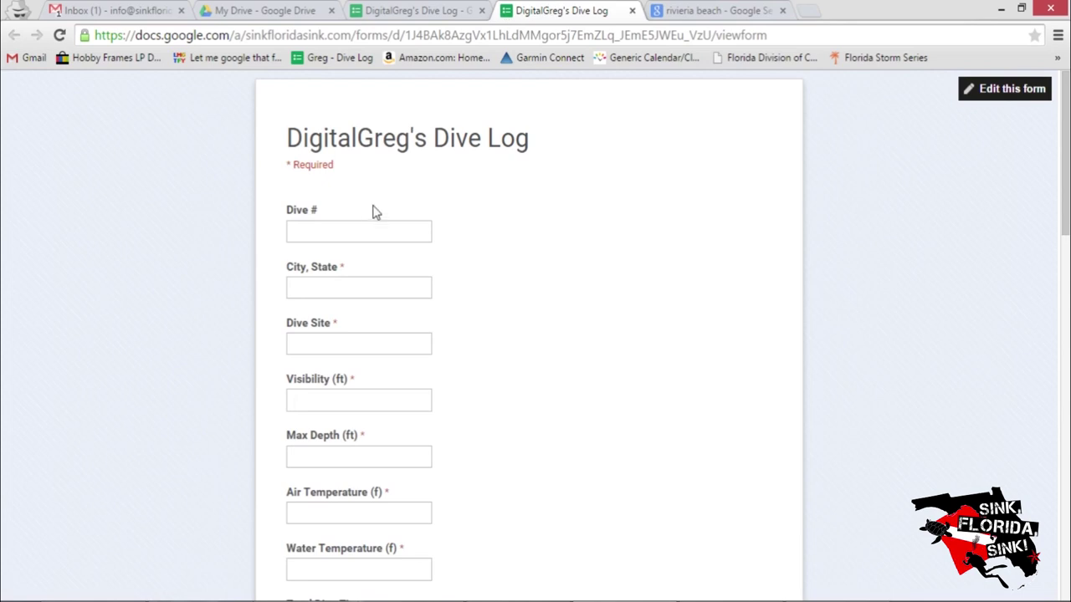
pyautogui.click(362, 227)
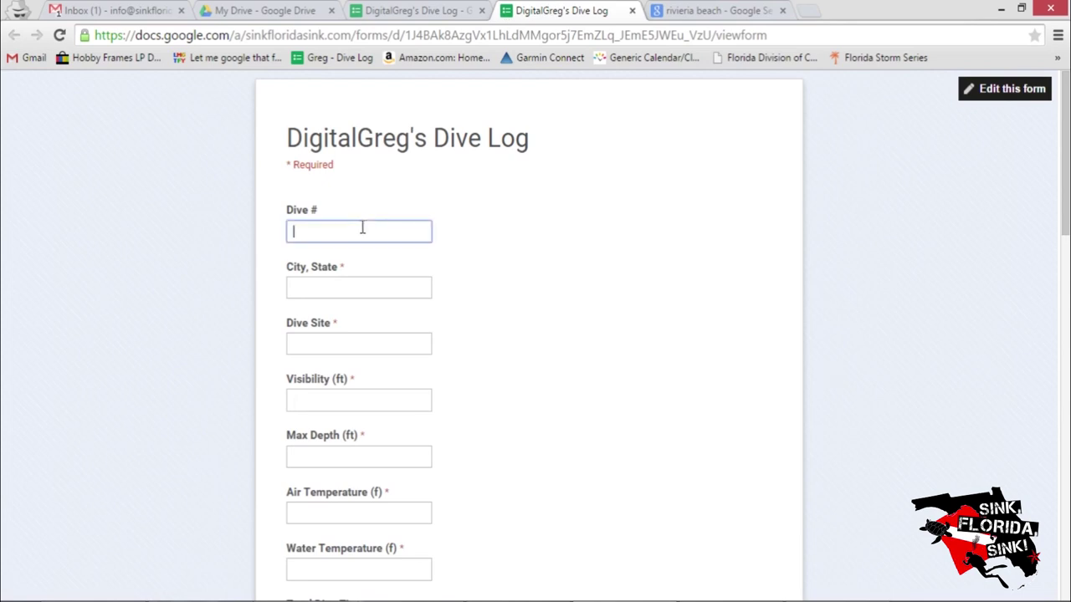
pyautogui.write('1')
pyautogui.click(363, 284)
pyautogui.write('Riv')
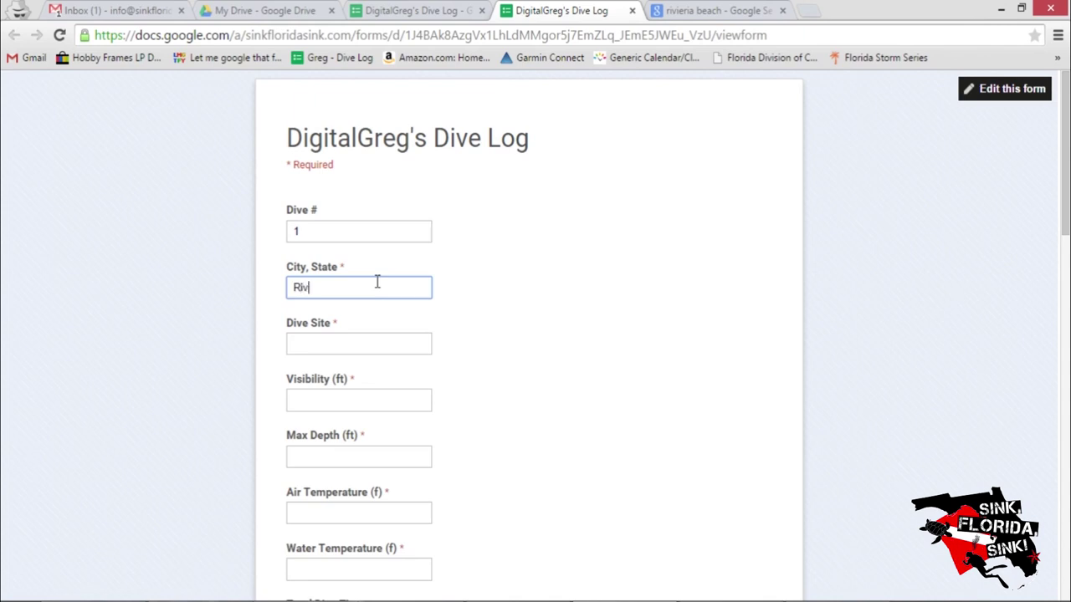
pyautogui.write('iera Beach')
pyautogui.press('Tab')
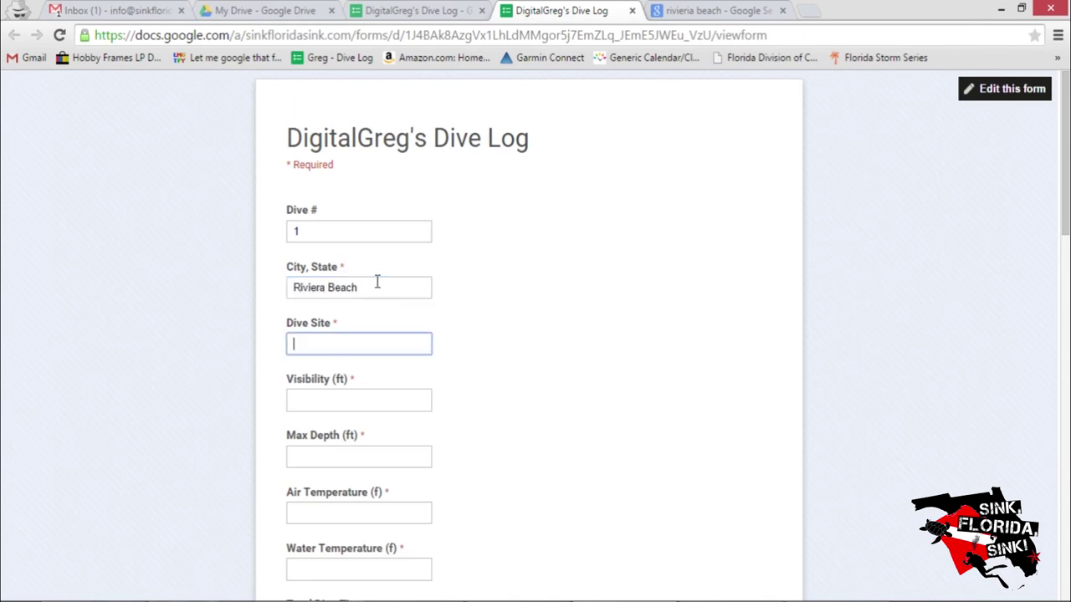
pyautogui.write('Blue Heron Bridge')
pyautogui.press('Tab')
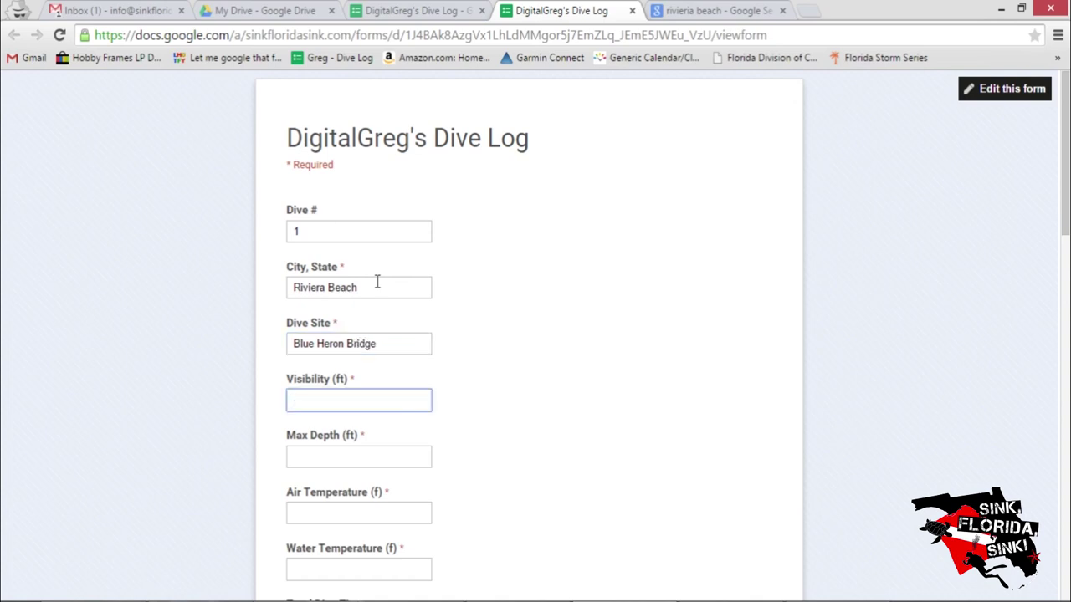
# Enter visibility 40, max depth 18, air temperature 78, water temperature 80 and total dive time 80.
pyautogui.write('40')
pyautogui.press('Tab')
pyautogui.write('18')
pyautogui.press('Tab')
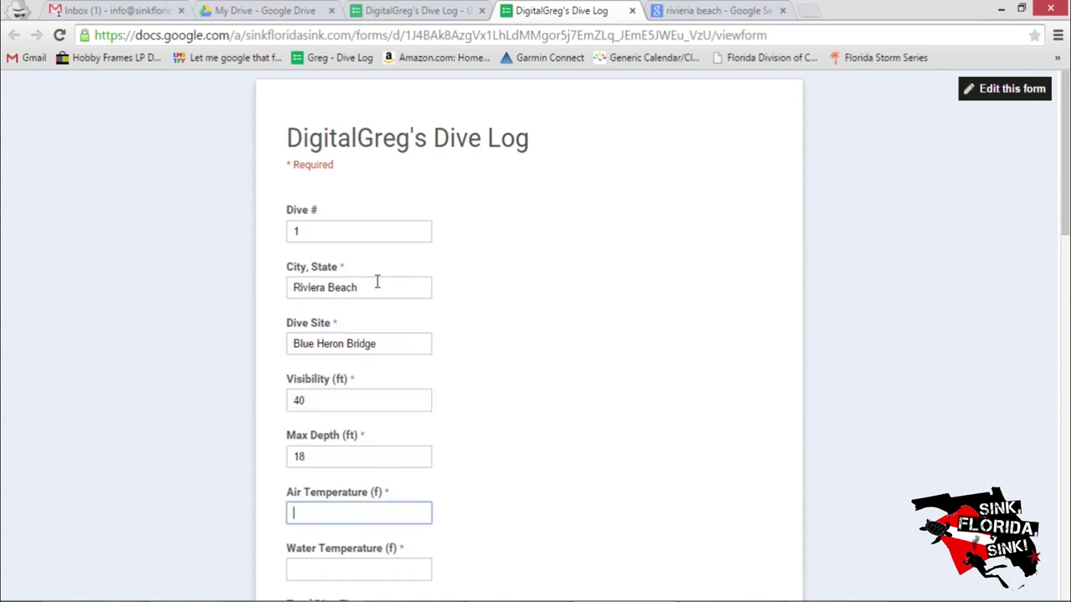
pyautogui.write('78')
pyautogui.press('Tab')
pyautogui.write('80')
pyautogui.press('Tab')
pyautogui.write('80')
# Set the water type to Salt Water, entry to Beach Dive, tank to Aluminum and tank size to 80.
pyautogui.click(291, 394)
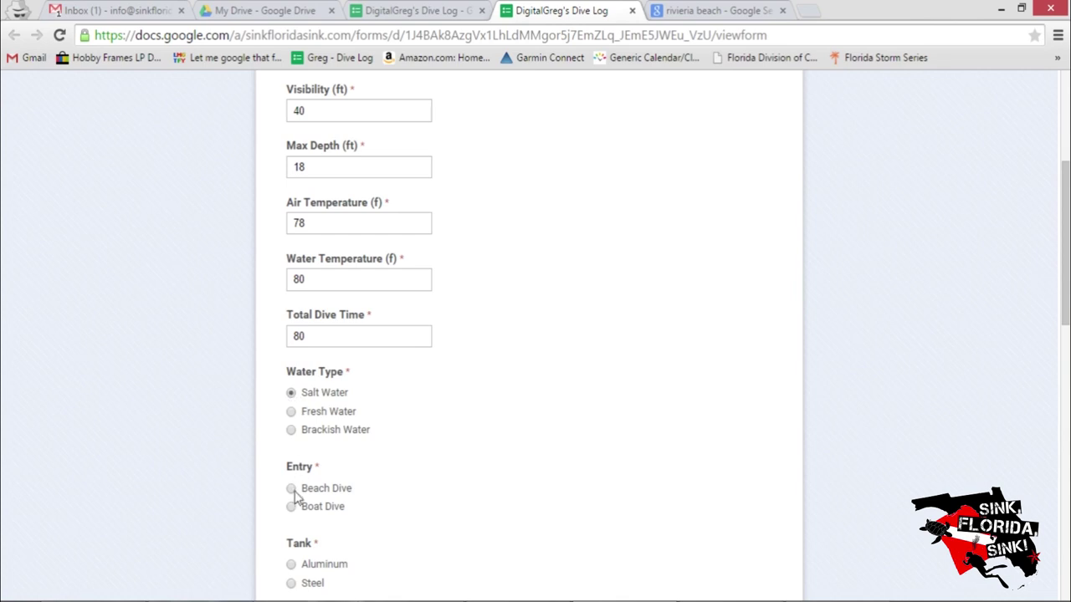
pyautogui.click(291, 489)
pyautogui.click(291, 564)
pyautogui.scroll(-2, 356, 515)
pyautogui.click(292, 476)
# Enter a start pressure of 3,000 and an end pressure of 800, with Air as the air type.
pyautogui.scroll(-1, 293, 487)
pyautogui.click(349, 473)
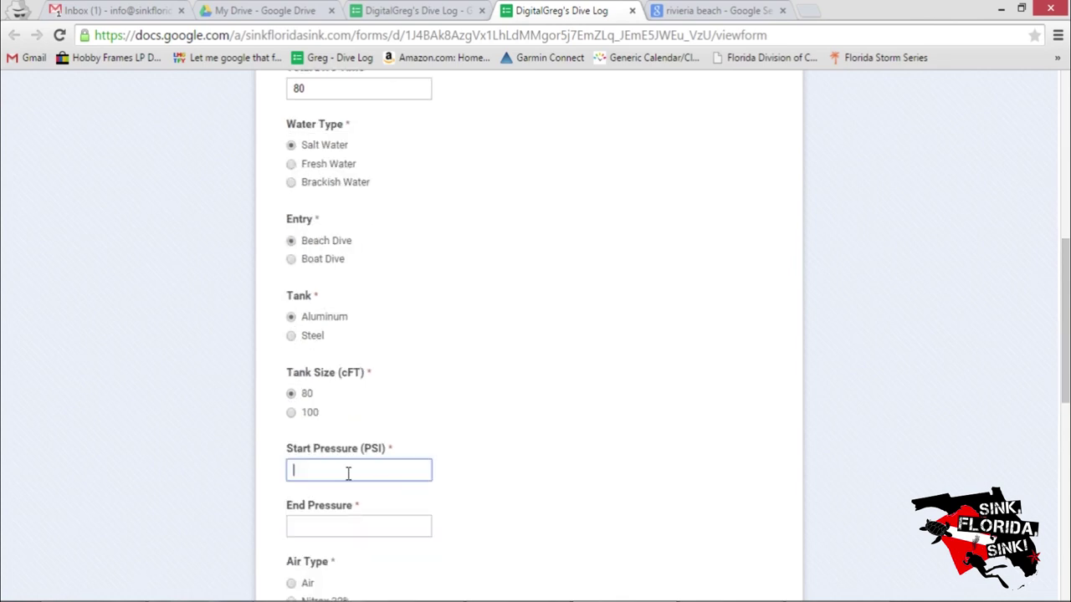
pyautogui.write('3,000')
pyautogui.press('Tab')
pyautogui.write('800')
pyautogui.scroll(-2, 293, 508)
pyautogui.click(291, 500)
# Set the weights to 16 lbs and the dive suit to "Wet Suit (3mm)".
pyautogui.scroll(-2, 293, 508)
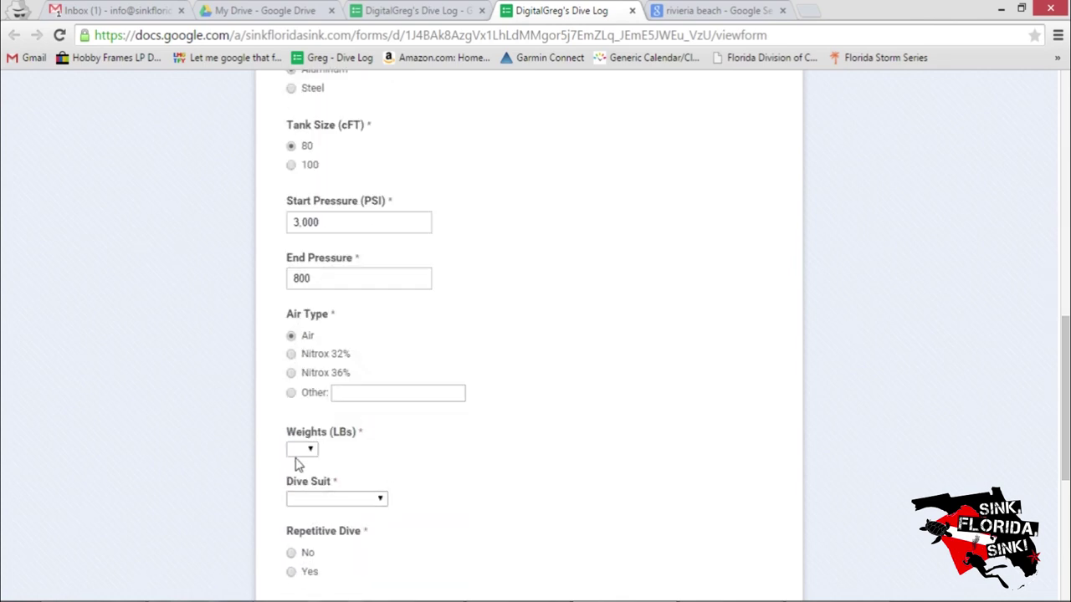
pyautogui.click(301, 447)
pyautogui.click(299, 426)
pyautogui.click(335, 497)
pyautogui.click(330, 564)
# Answer No to the repetitive dive question and enter "Sink, Florida, Sink! crew" as the dive buddy.
pyautogui.scroll(-1, 411, 488)
pyautogui.scroll(-1, 410, 489)
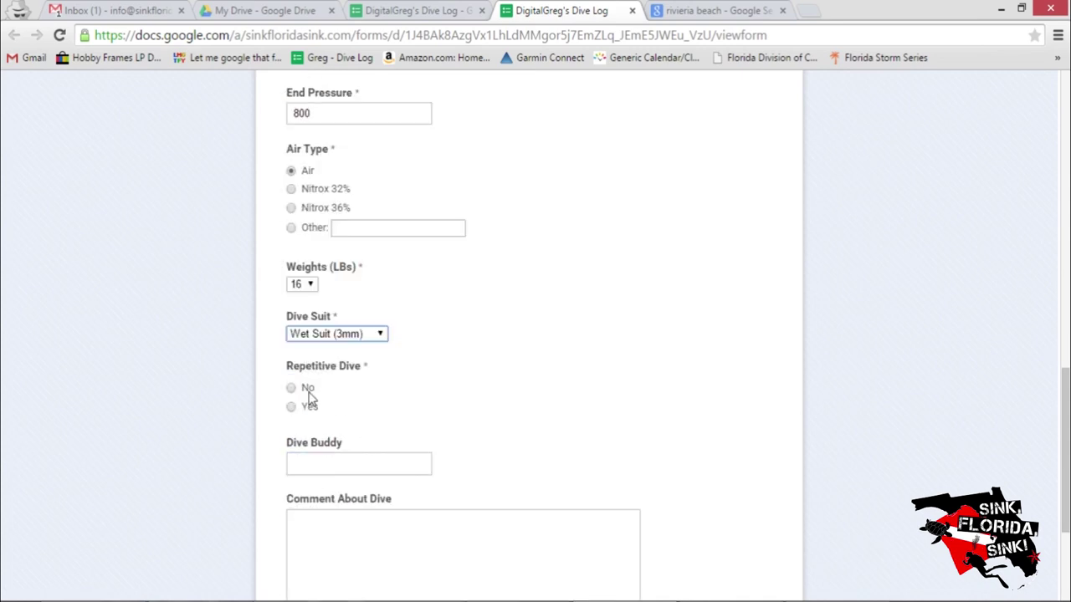
pyautogui.click(292, 388)
pyautogui.click(321, 464)
pyautogui.write('Sink, Florida, Sink! crew')
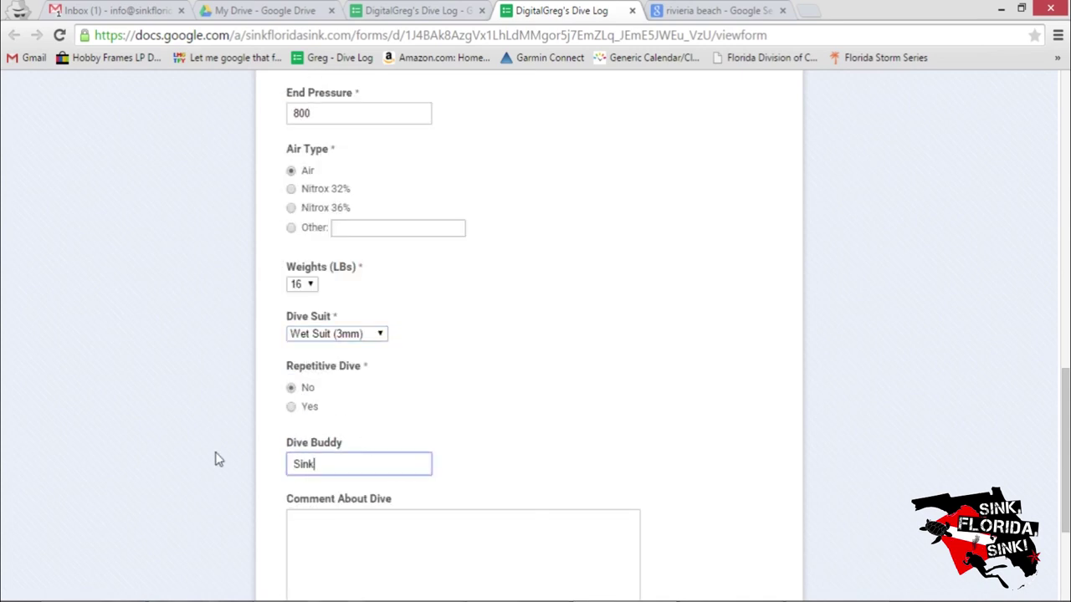
# Enter the dive comment "Amazing dive! saw countless horseshoe crabs and an eagle ray." and submit the response.
pyautogui.click(304, 528)
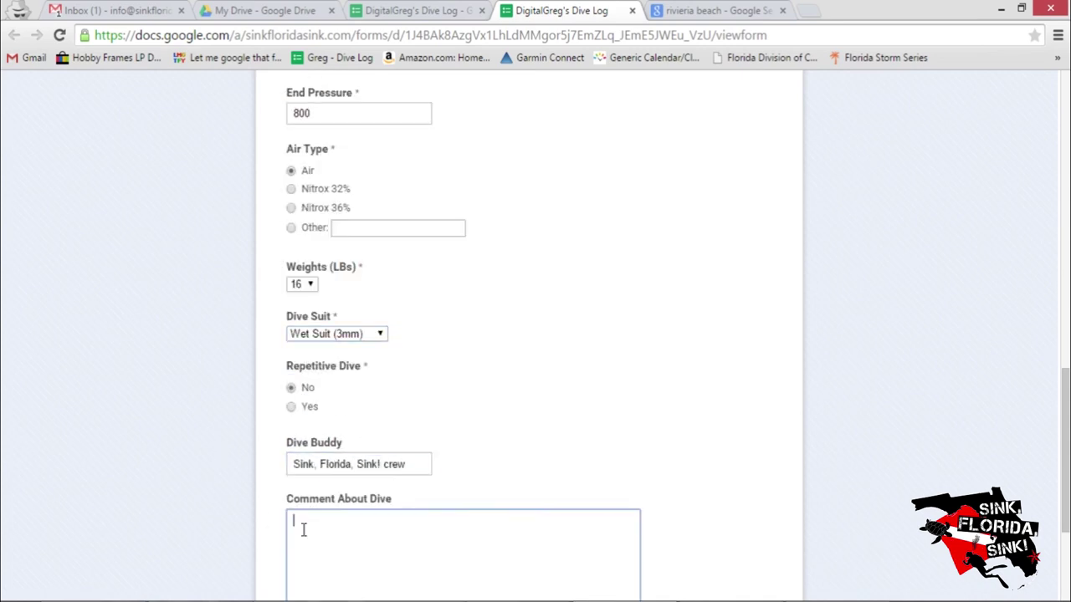
pyautogui.write('Amazing dive! saw countless horse')
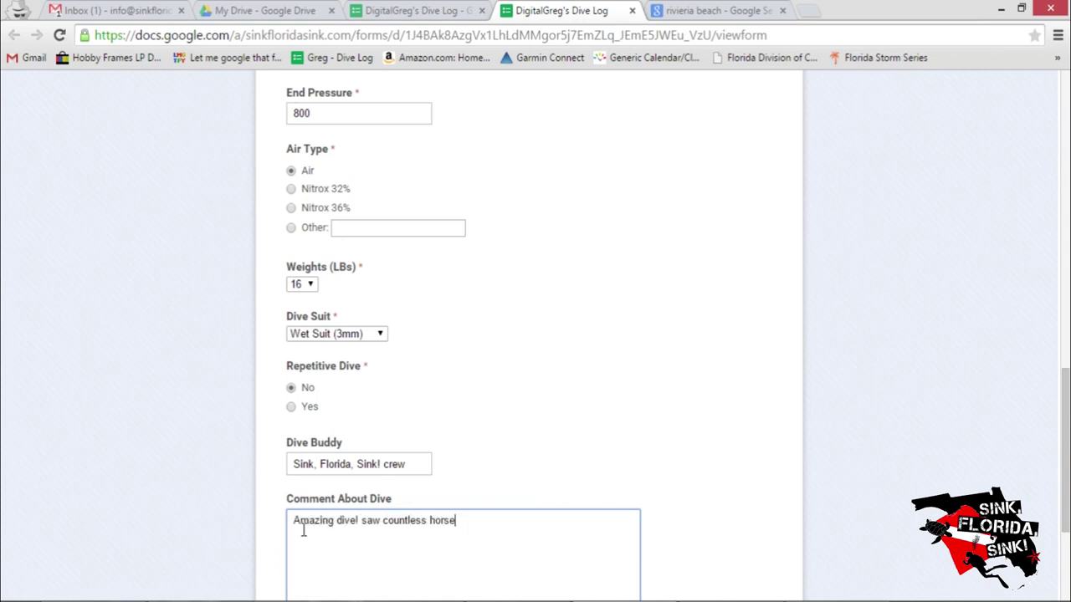
pyautogui.write('shoe crabs and an eagle ray.')
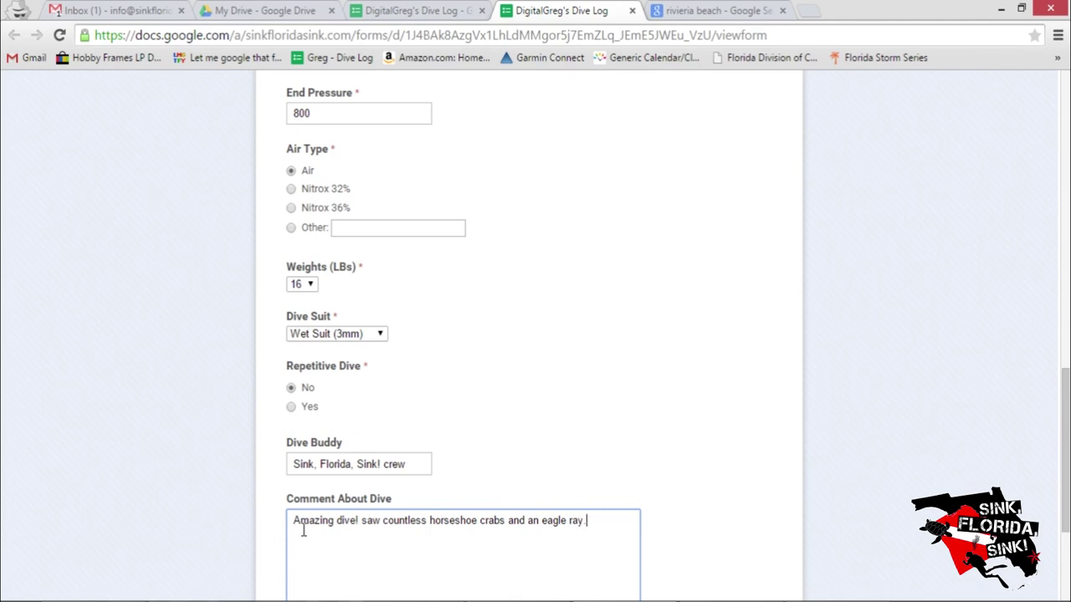
pyautogui.scroll(-2, 306, 515)
pyautogui.click(315, 487)
# Open the responses spreadsheet from the form editor and format the Timestamp column as Date.
pyautogui.click(368, 10)
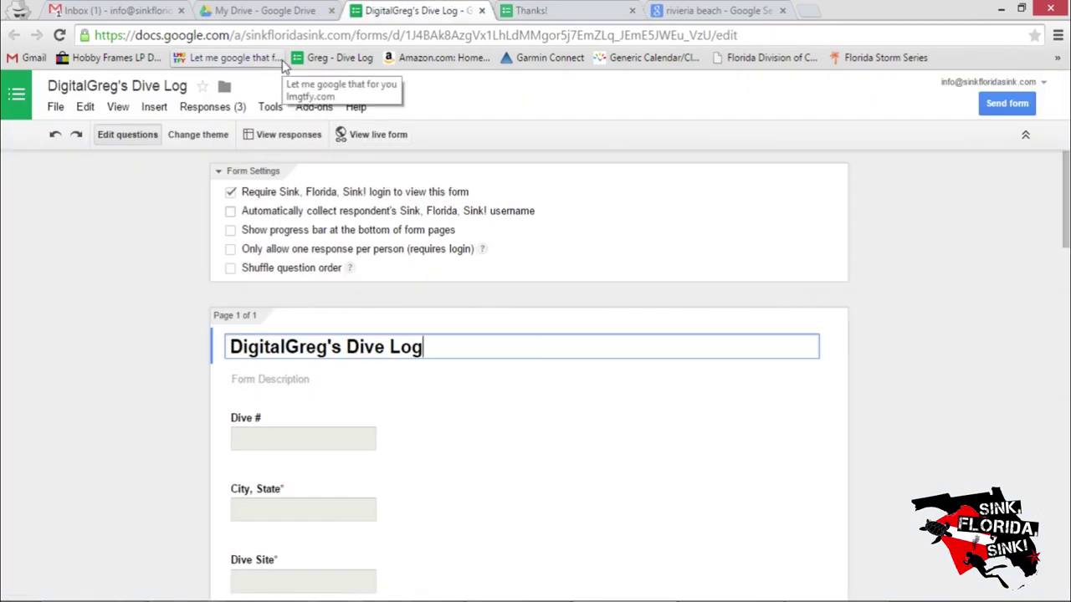
pyautogui.click(267, 140)
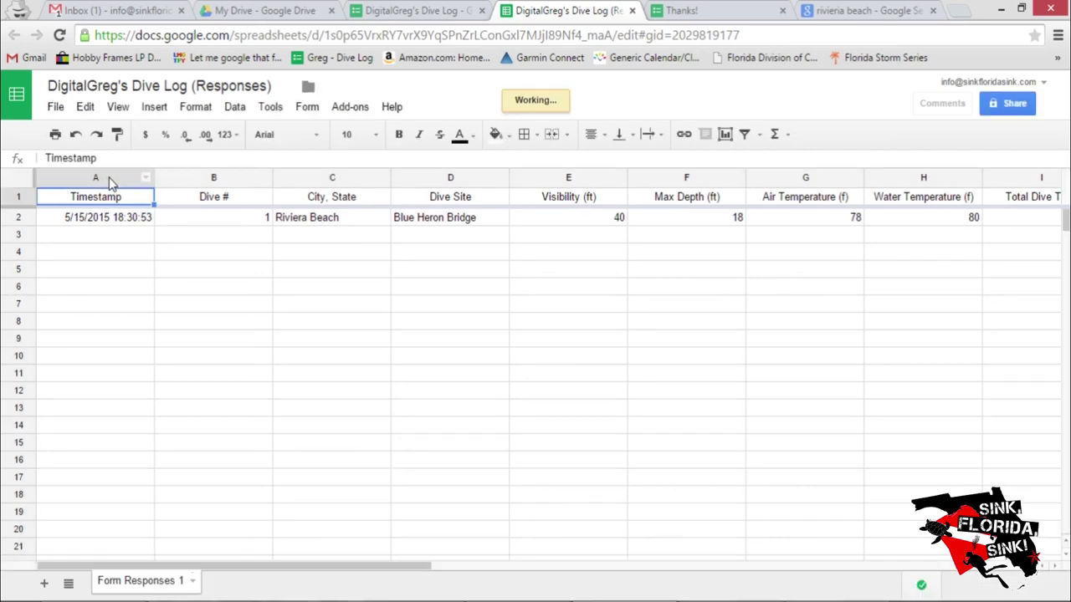
pyautogui.click(109, 178)
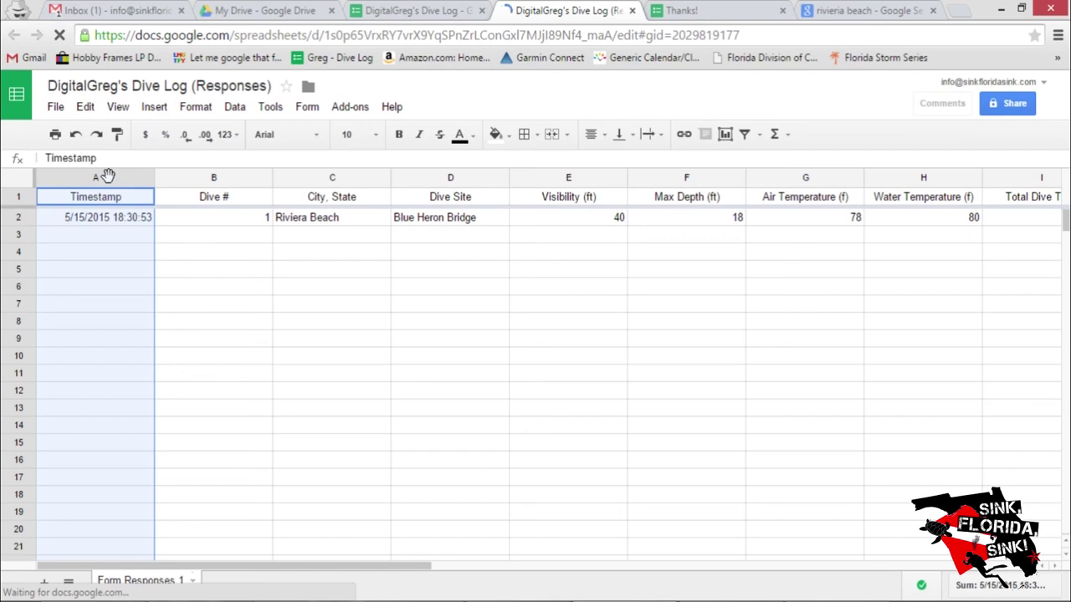
pyautogui.click(197, 111)
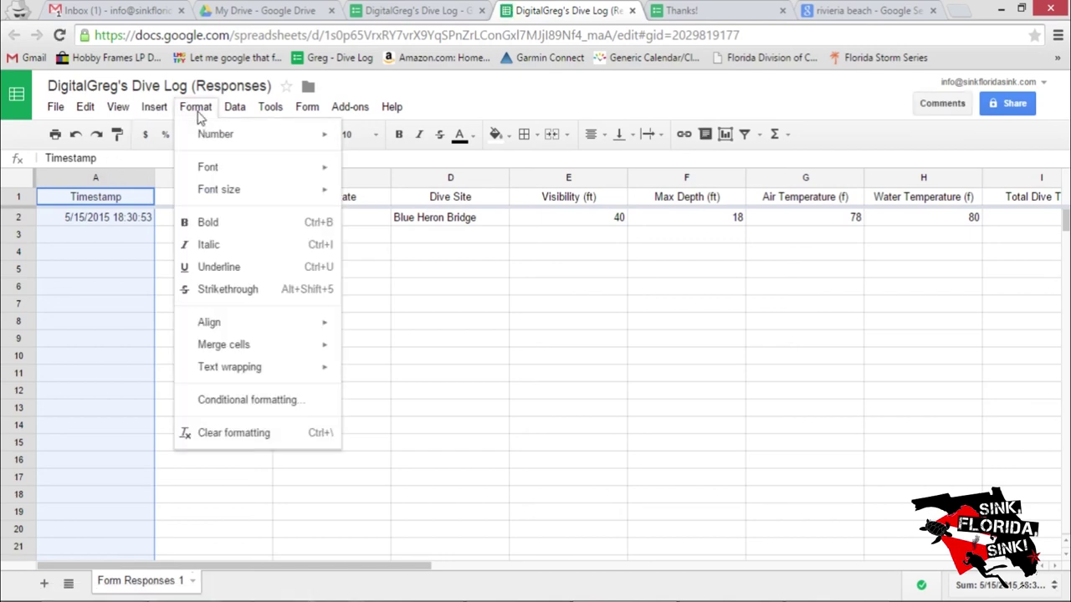
pyautogui.moveTo(210, 135)
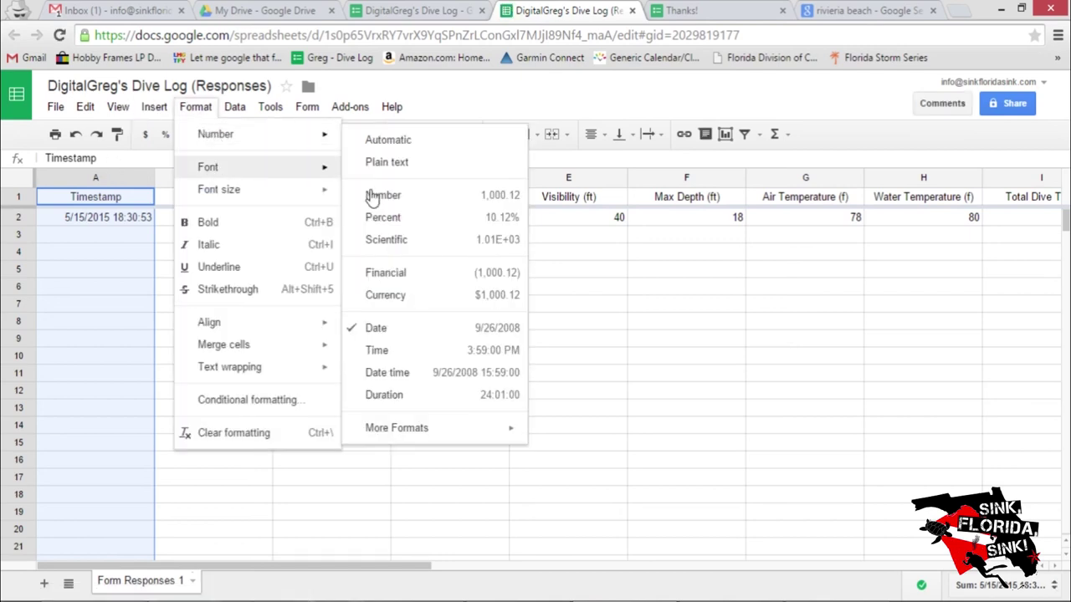
pyautogui.click(405, 335)
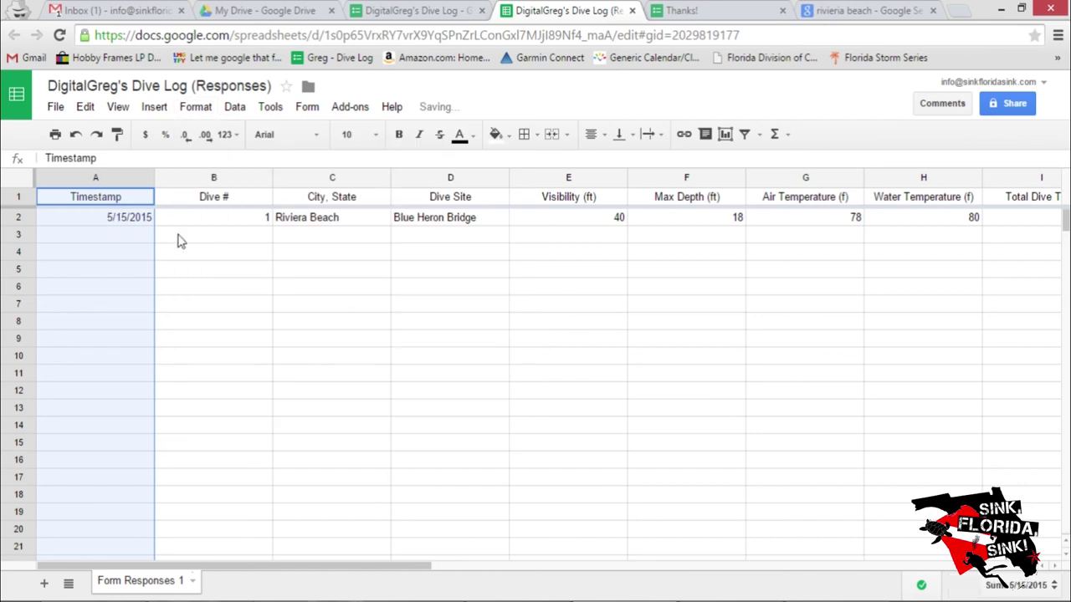
# Center-align all cells of the responses sheet horizontally.
pyautogui.click(23, 182)
pyautogui.click(593, 137)
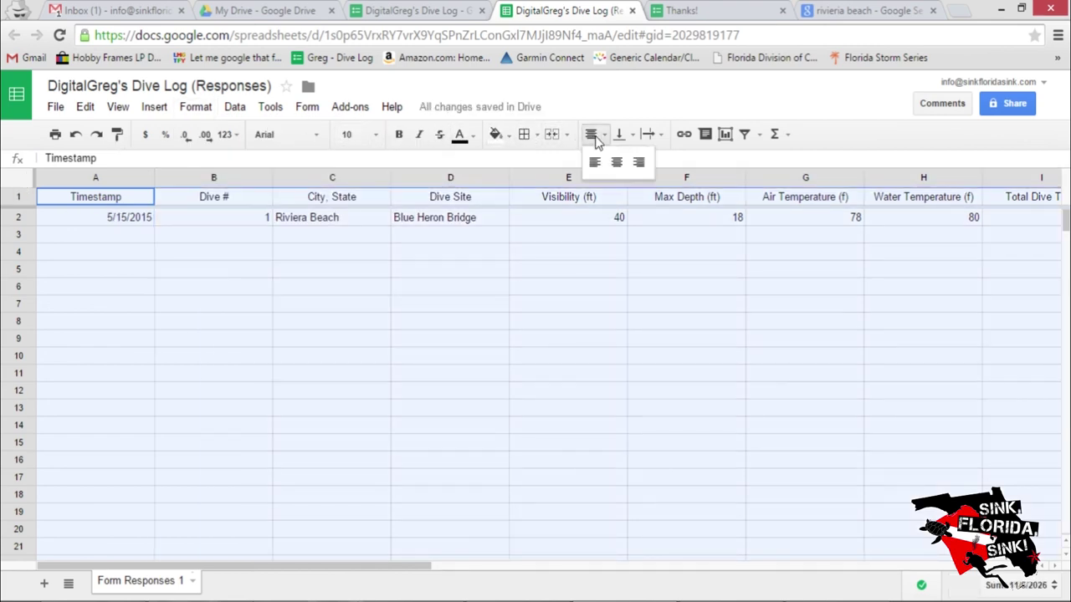
pyautogui.click(616, 163)
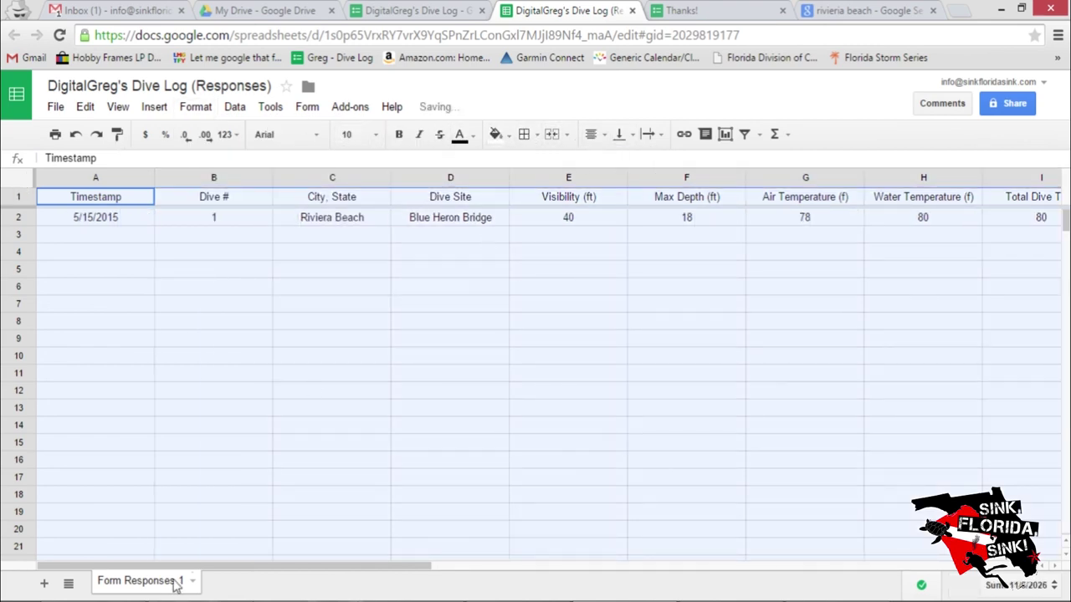
pyautogui.moveTo(192, 570); pyautogui.dragTo(118, 524)
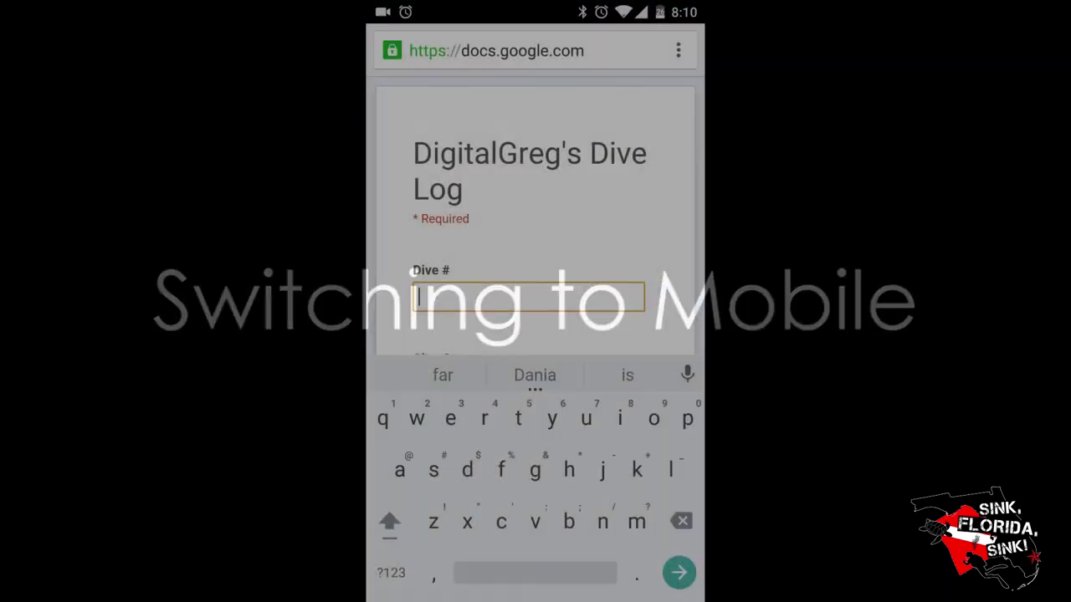
# In the form on the phone, enter dive number 2, city "Dania beach, fl" and dive site "Dania beach erojacks".
pyautogui.write('2')
pyautogui.scroll(-5, 444, 180)
pyautogui.click(444, 181)
pyautogui.write('Dania beach,')
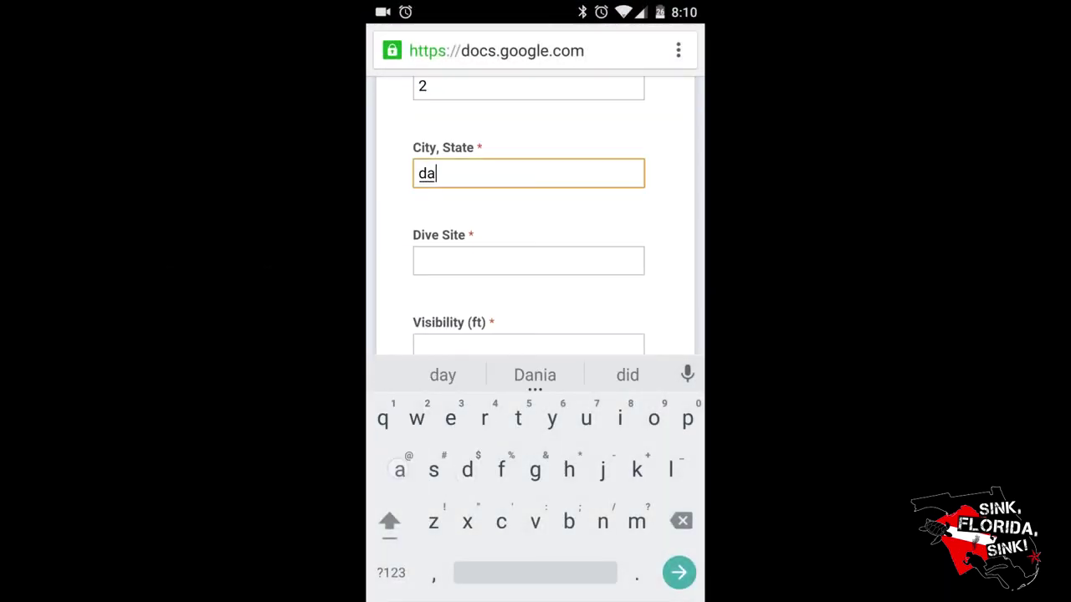
pyautogui.write(' fl')
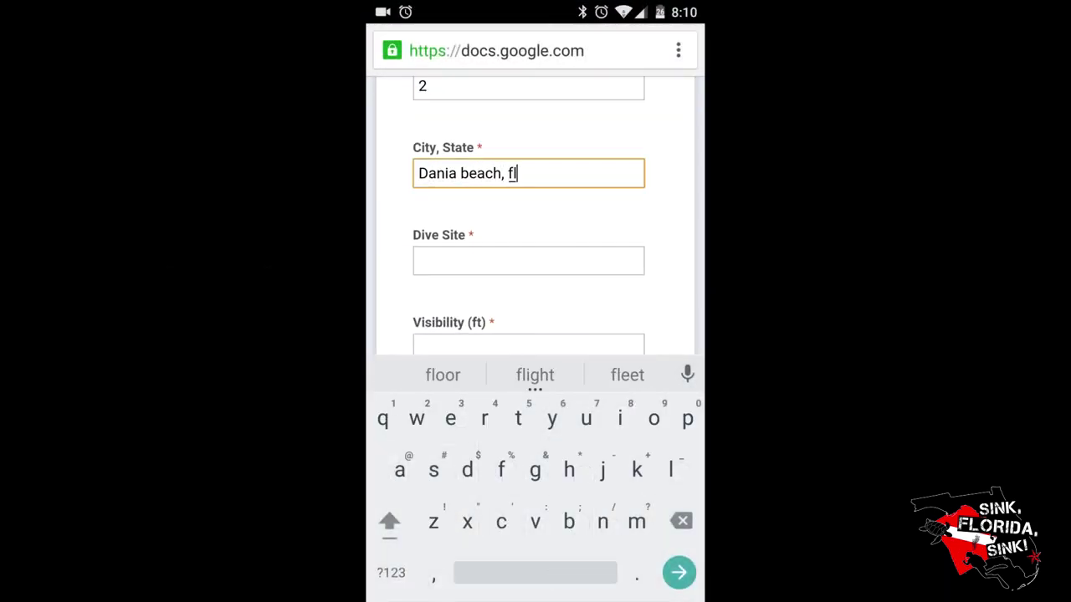
pyautogui.click(528, 260)
pyautogui.write('dania beach erojacks')
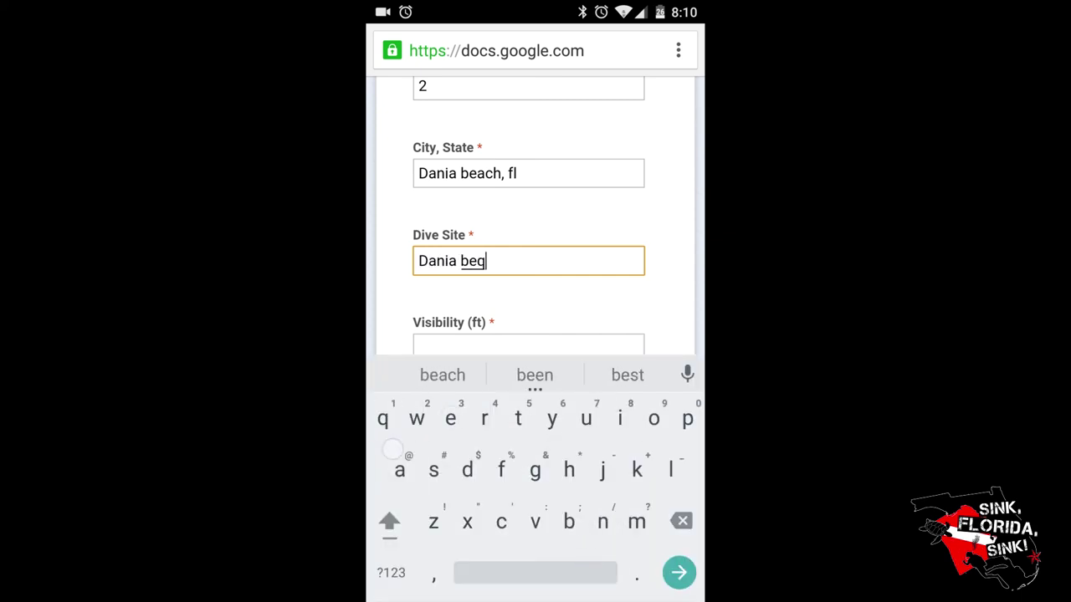
# Fill in the visibility, then max depth 22, air temperature 77, water temperature 80 and total dive time 97.
pyautogui.moveTo(453, 347); pyautogui.dragTo(453, 166)
pyautogui.click(453, 166)
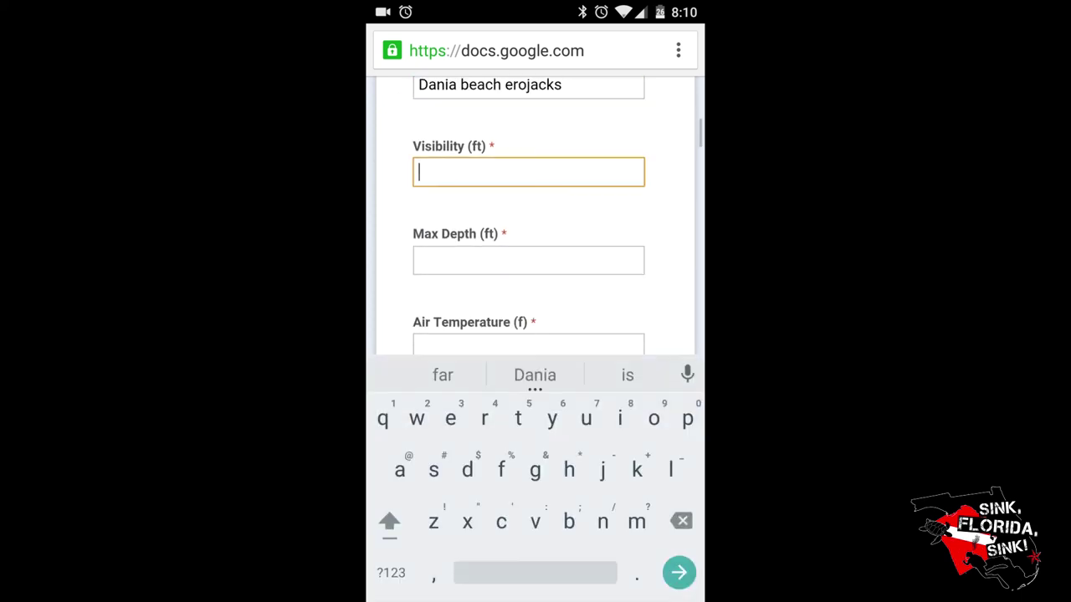
pyautogui.click(441, 261)
pyautogui.write('22')
pyautogui.click(527, 260)
pyautogui.write('77')
pyautogui.click(527, 326)
pyautogui.write('80')
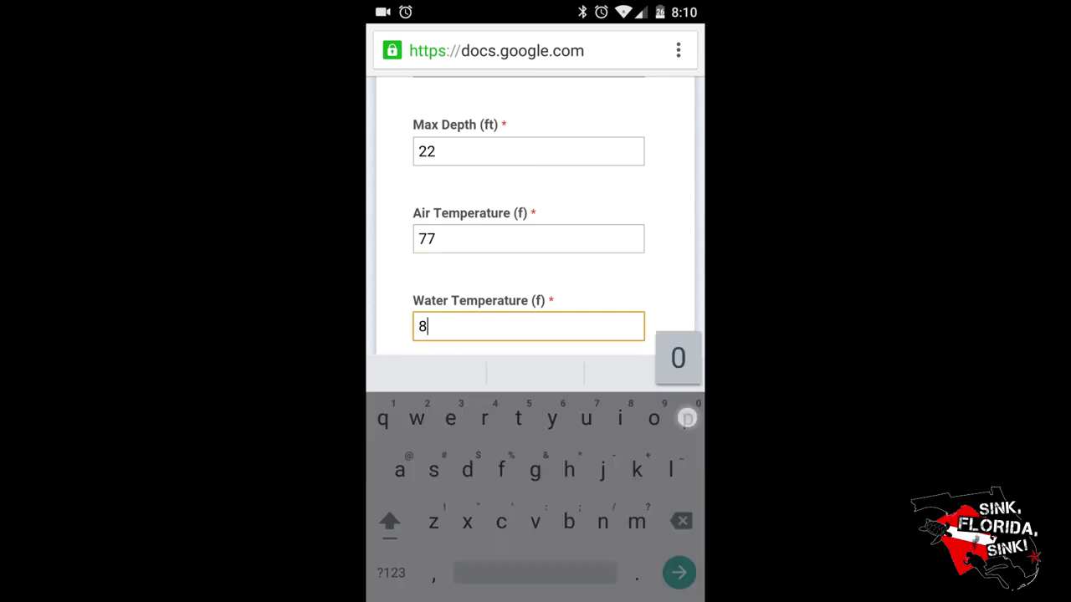
pyautogui.click(527, 215)
pyautogui.write('97')
# For the second dive, choose Salt Water, Beach Dive, an Aluminum tank and tank size 80.
pyautogui.click(420, 307)
pyautogui.moveTo(535, 301); pyautogui.dragTo(535, 113)
pyautogui.click(419, 262)
pyautogui.click(418, 383)
pyautogui.click(418, 502)
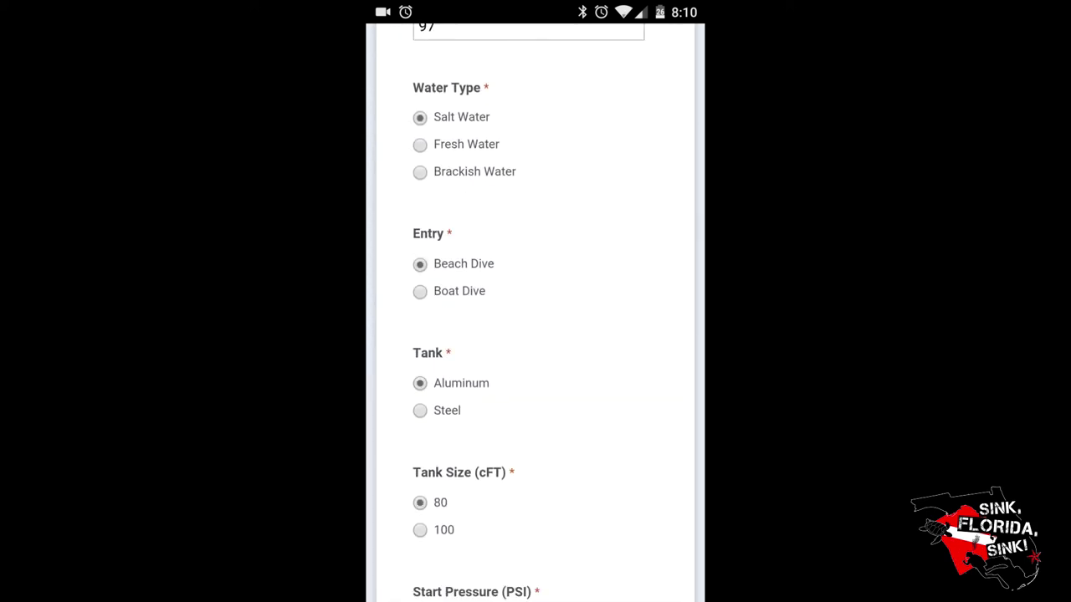
# Enter 3,200 PSI as the second dive's start pressure and 700 as its end pressure.
pyautogui.click(443, 589)
pyautogui.write('3,200')
pyautogui.click(525, 327)
pyautogui.write('70')
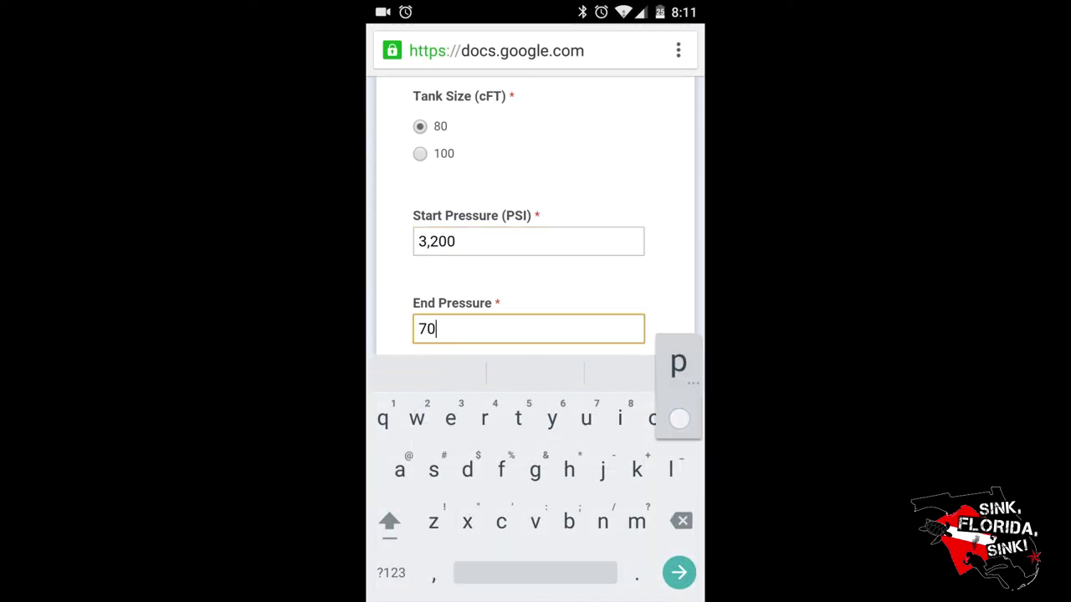
pyautogui.write('0')
# Set the weights to 14 lbs and the dive suit to Rash Guard, and answer No for Repetitive Dive.
pyautogui.click(420, 221)
pyautogui.moveTo(535, 318); pyautogui.dragTo(535, 168)
pyautogui.click(432, 270)
pyautogui.click(483, 349)
pyautogui.click(454, 282)
pyautogui.click(420, 438)
# Enter the dive buddy's name and the comment "Saw countless turtles and a huge green morray eel.".
pyautogui.click(443, 368)
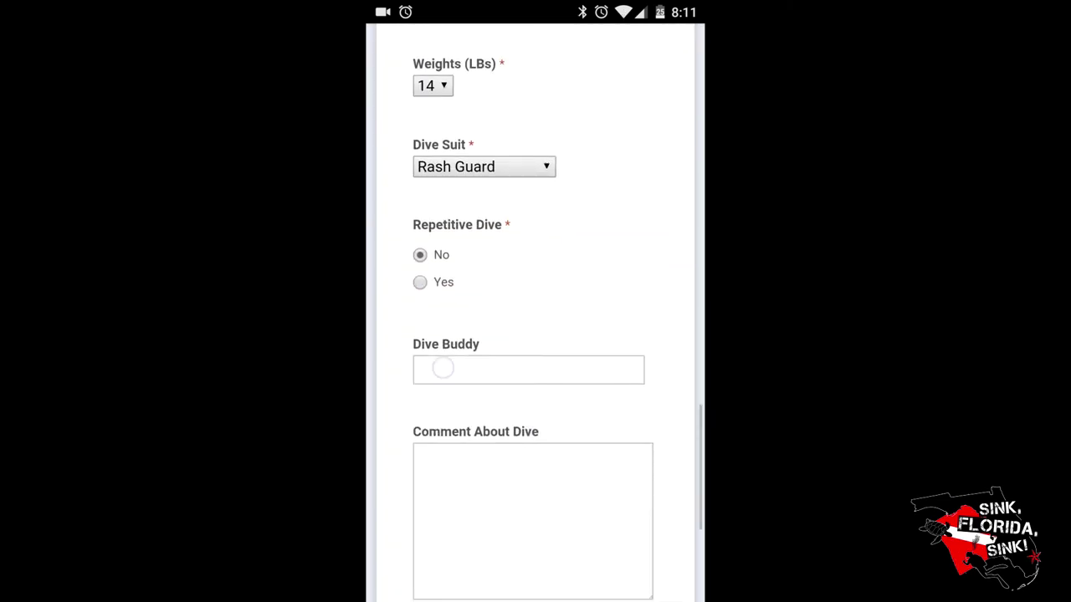
pyautogui.write('Mike')
pyautogui.moveTo(536, 318); pyautogui.dragTo(535, 188)
pyautogui.click(459, 239)
pyautogui.write('Saw ')
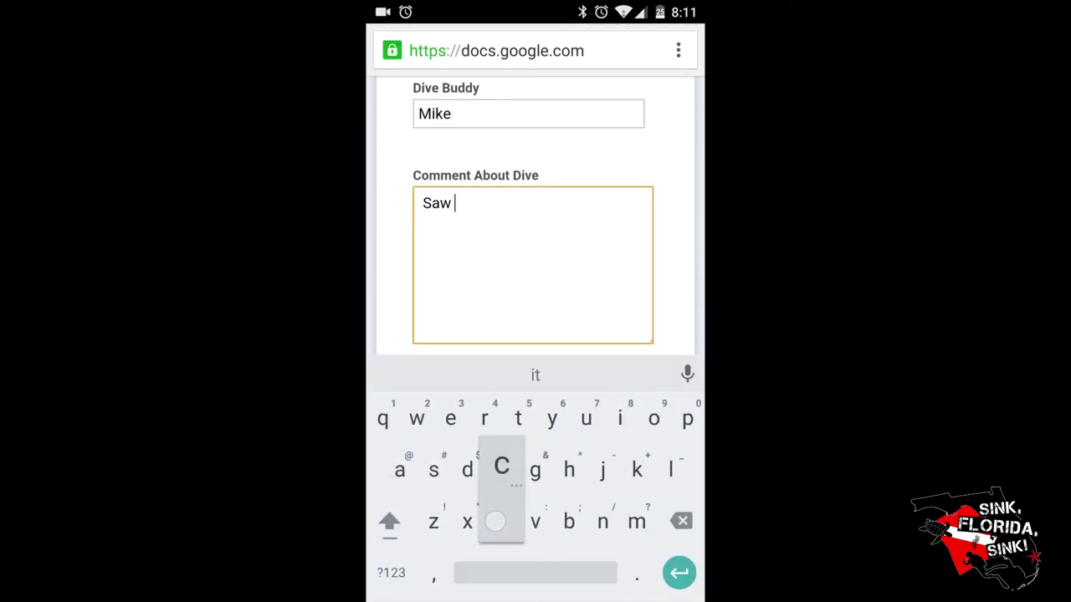
pyautogui.write('countless turtles and ')
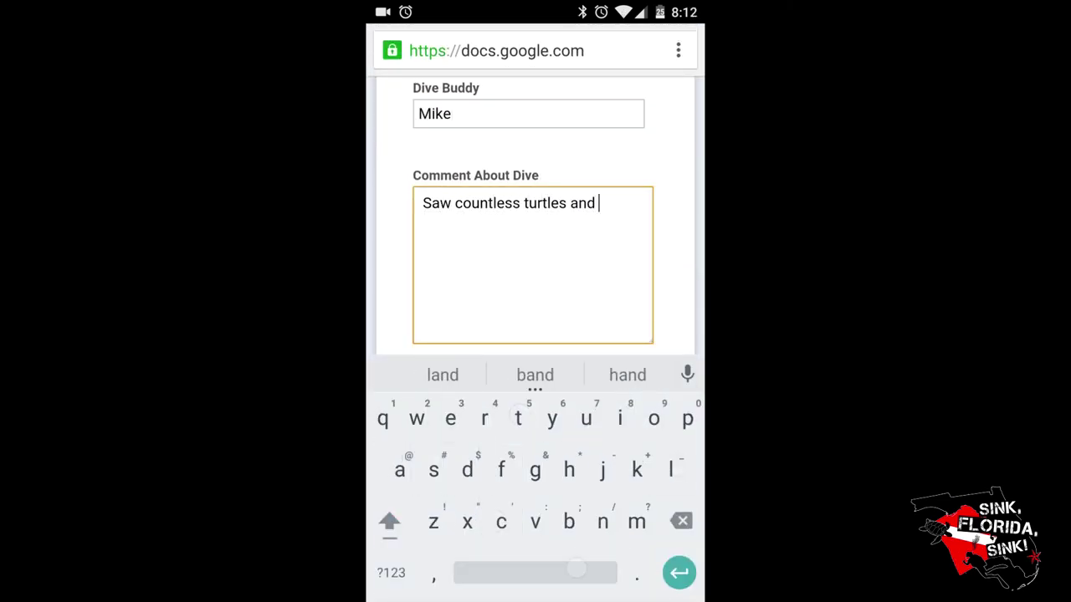
pyautogui.write('a huge green morray eel.')
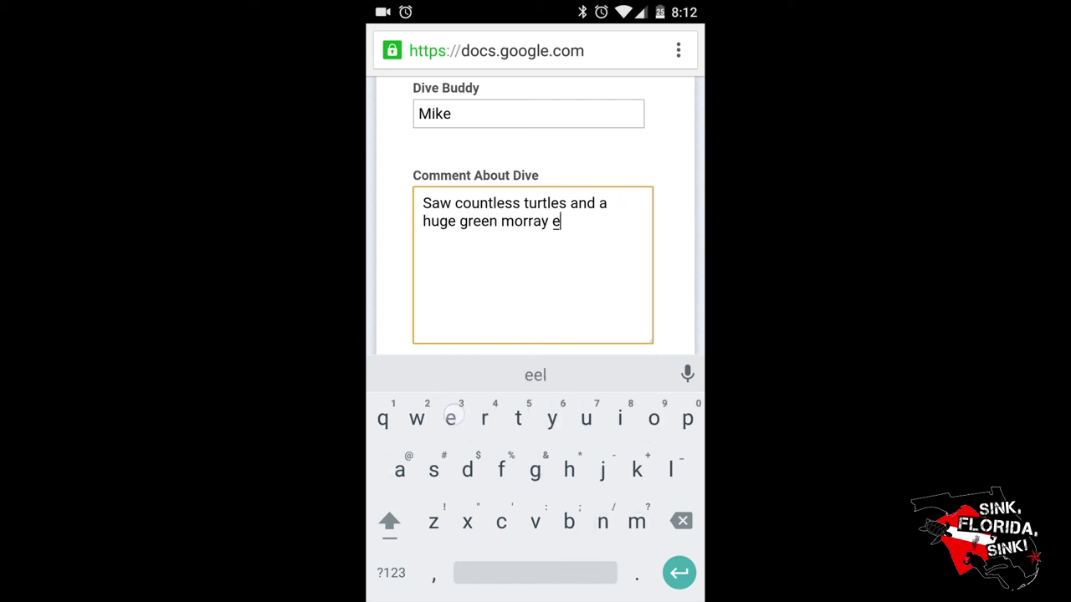
# Submit the completed form for the second dive, and open the browser again from the phone's home screen.
pyautogui.moveTo(377, 293); pyautogui.dragTo(377, 141)
pyautogui.click(448, 268)
pyautogui.press('super')
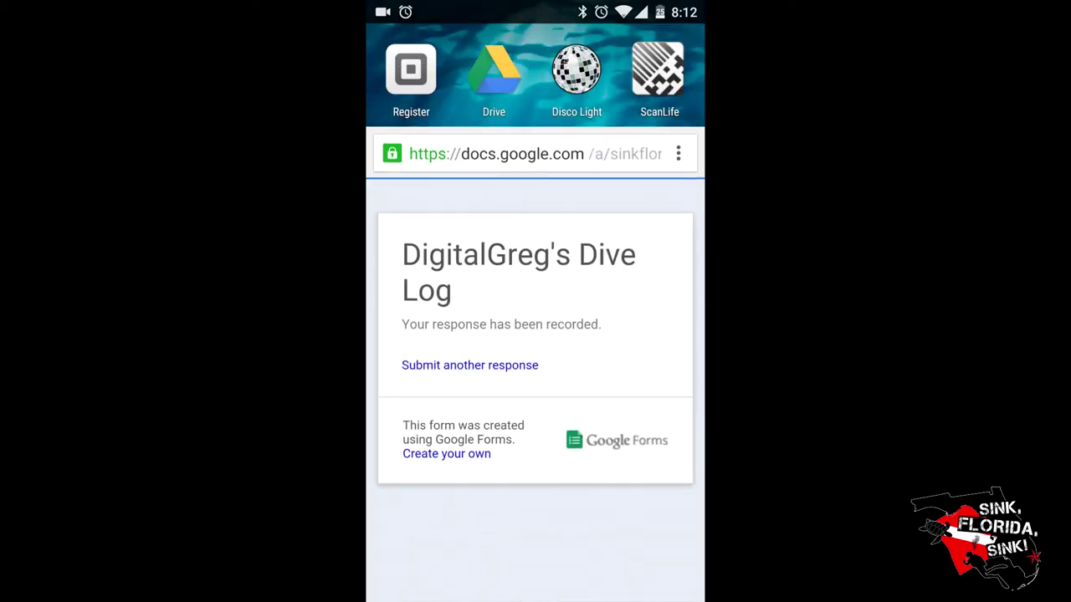
pyautogui.click(494, 466)
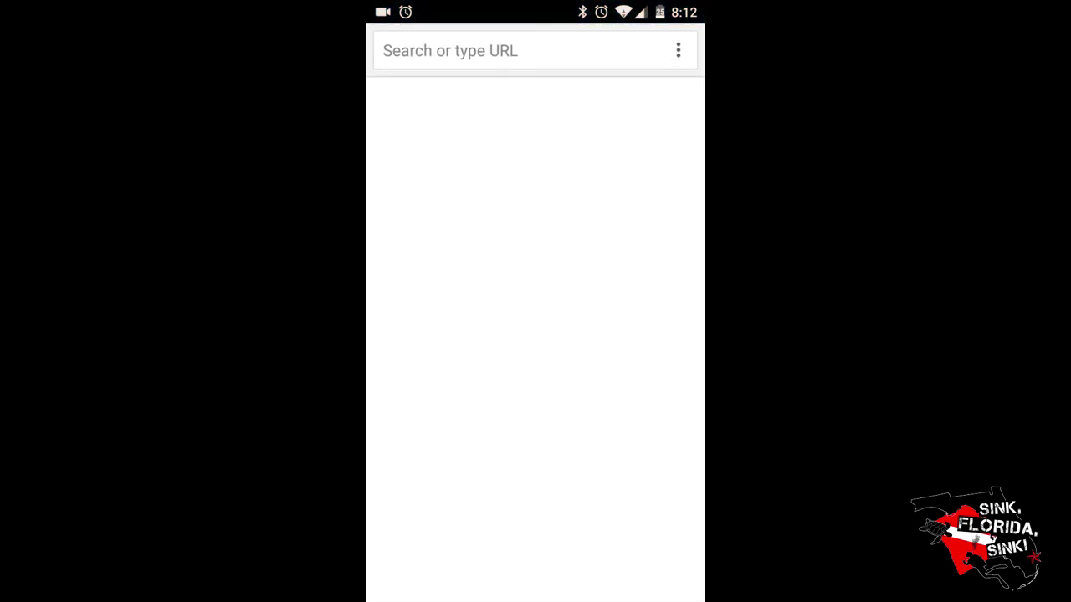